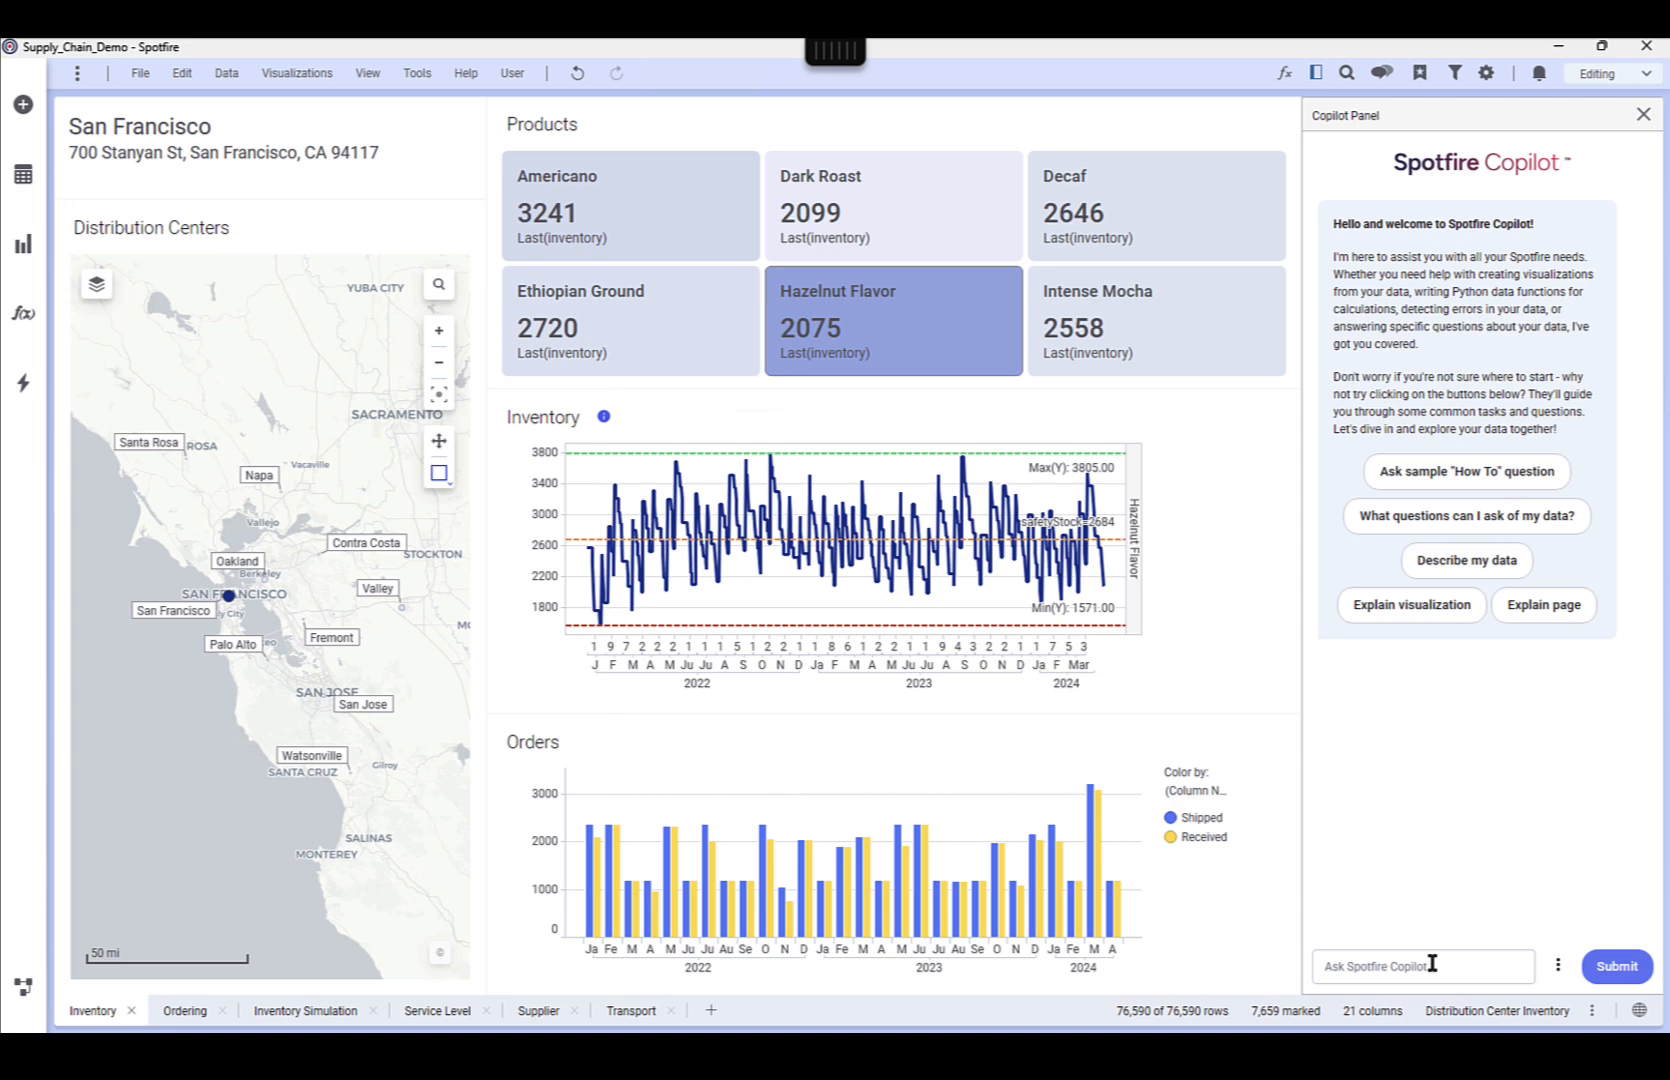
Ask Copilot "what distribution center name and product has the largest total discrepancy between units shipped and received" and widen its panel
{"action": "type", "text": "what distribution center name and product has the larg"}
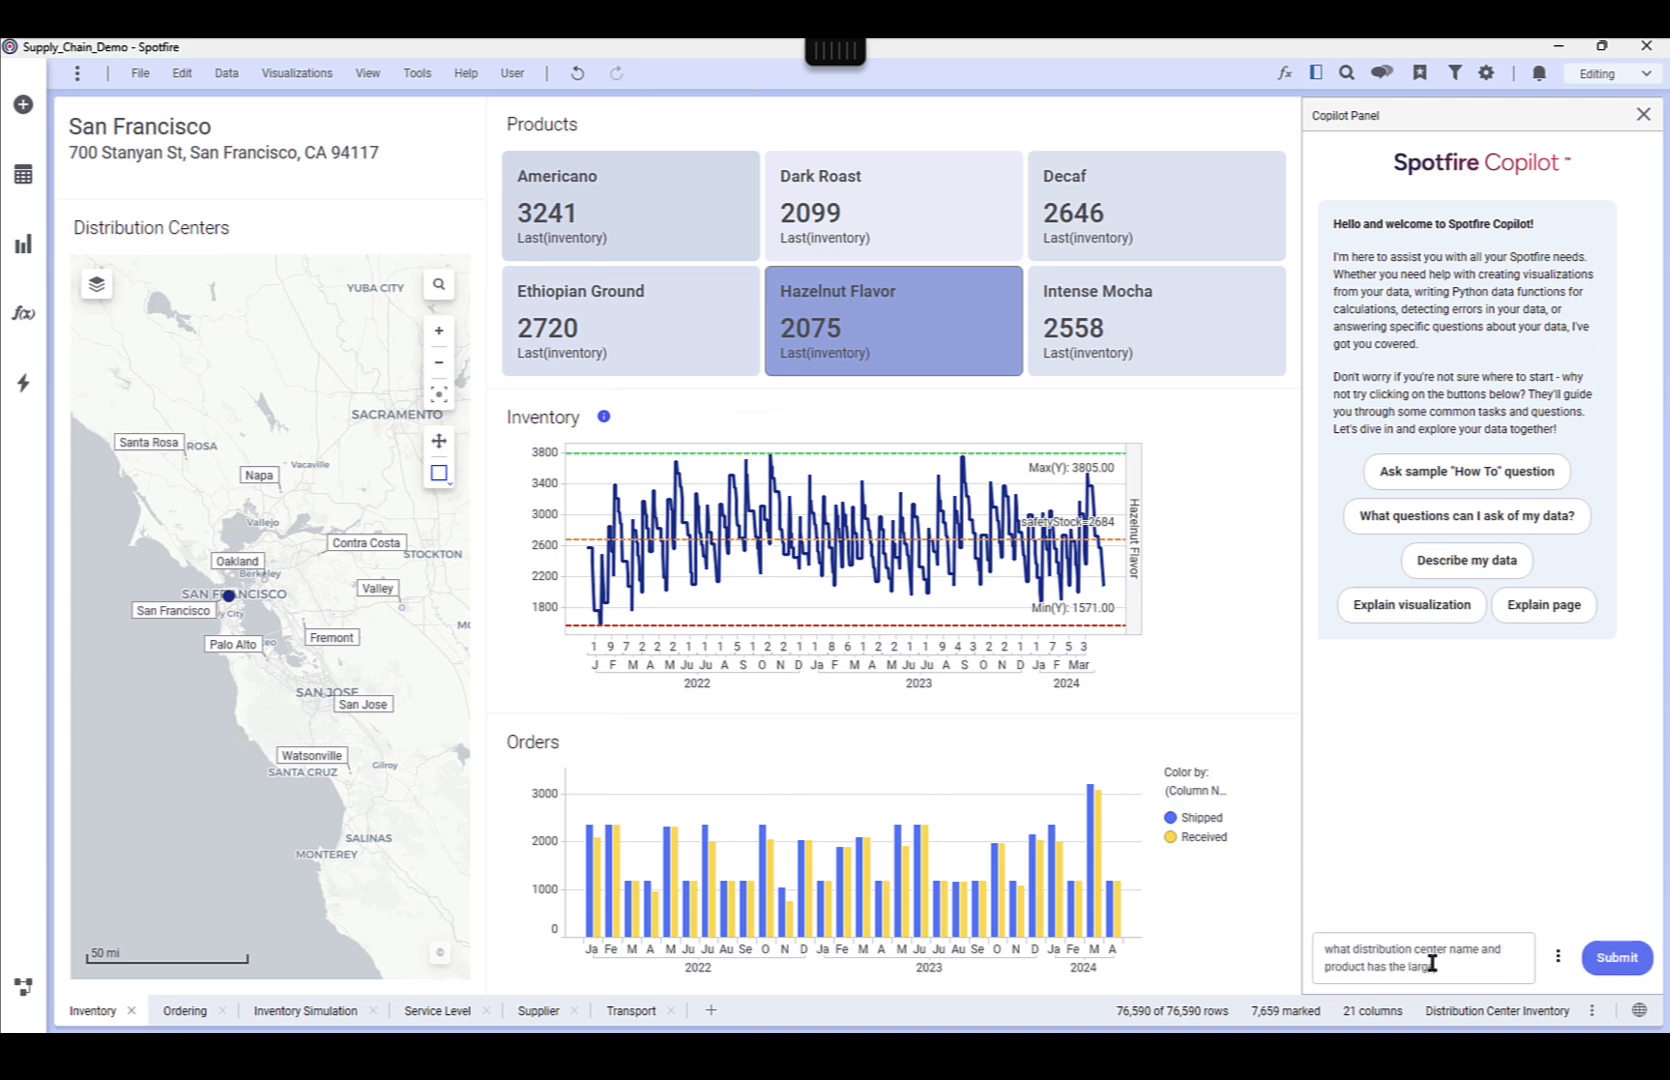
{"action": "type", "text": "est total discrepancy between units sh"}
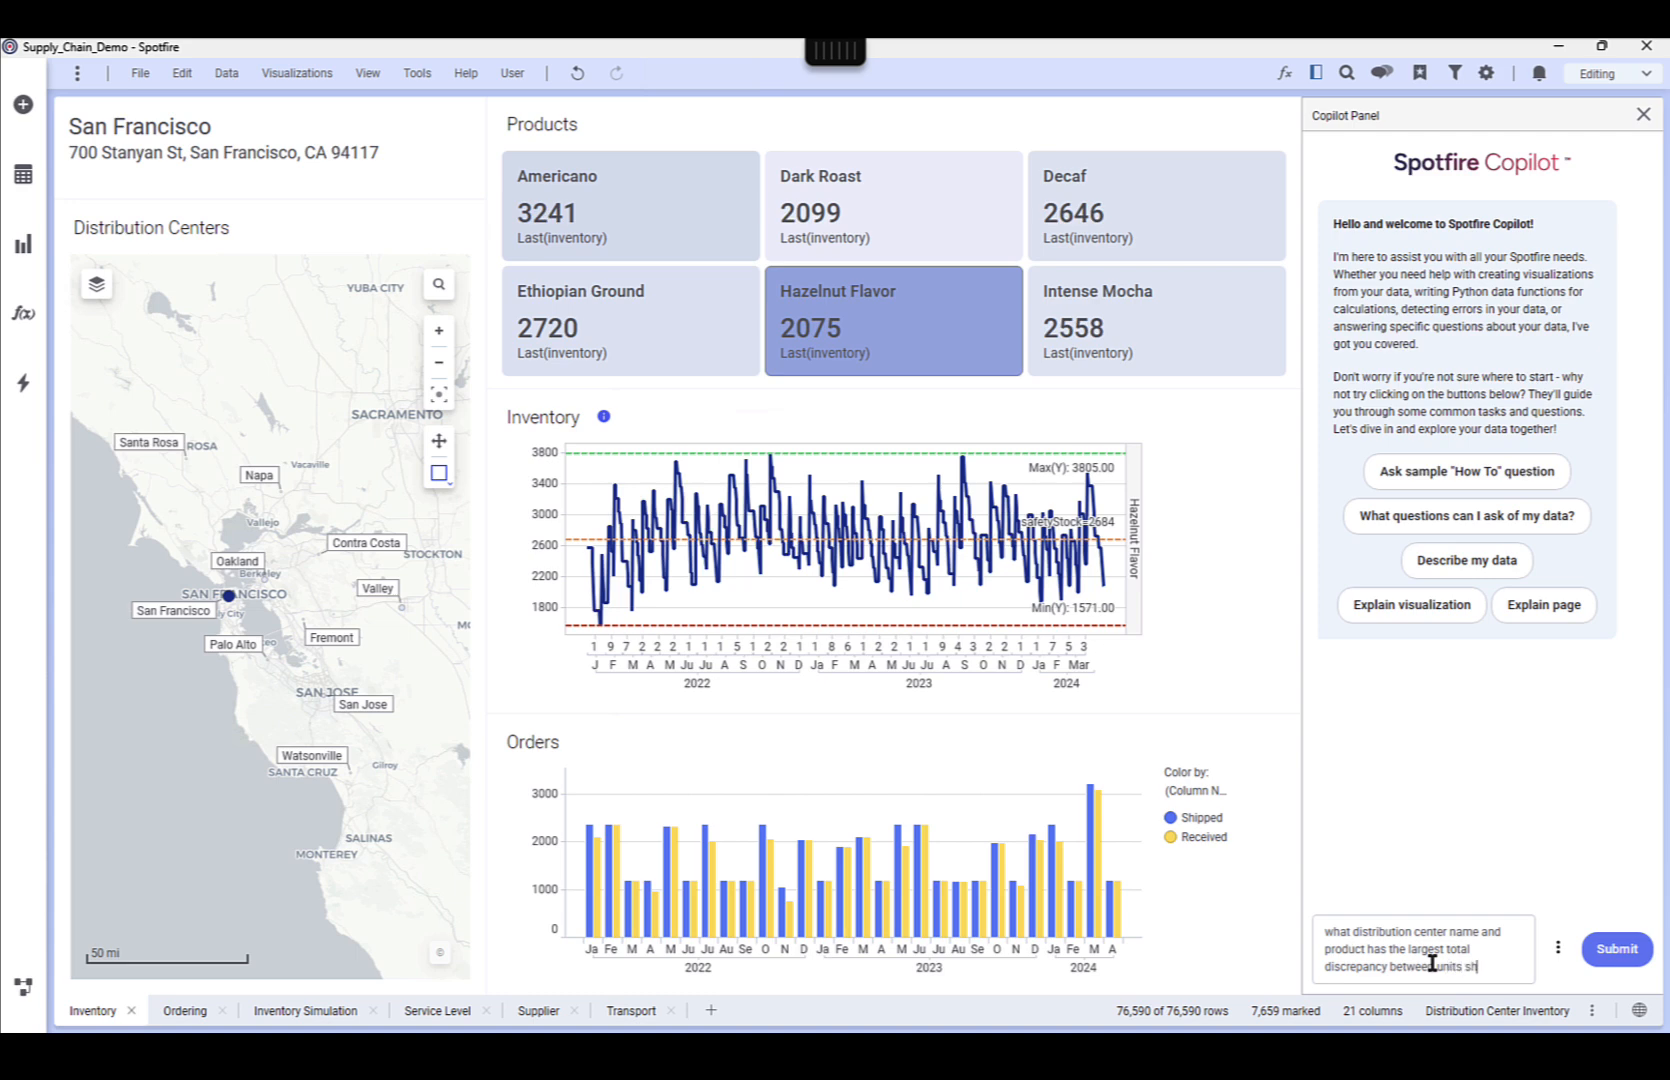
{"action": "type", "text": "ipped and"}
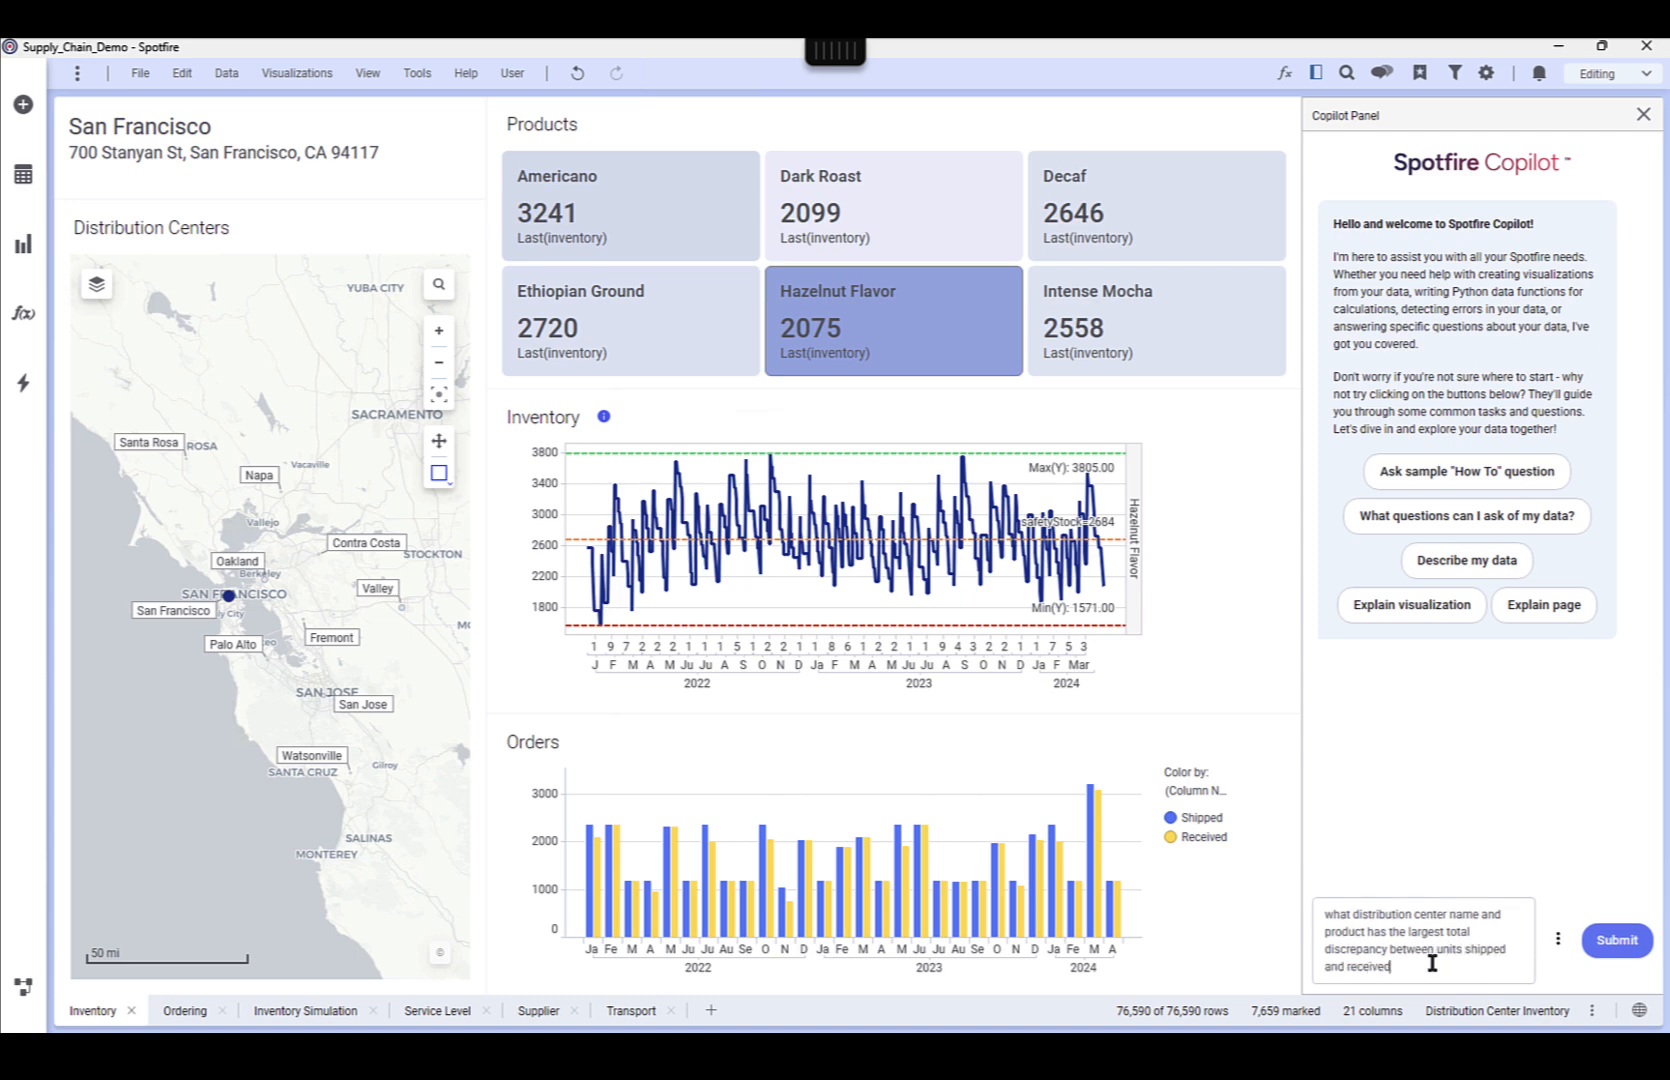
{"action": "type", "text": " received"}
{"action": "key", "text": "Return"}
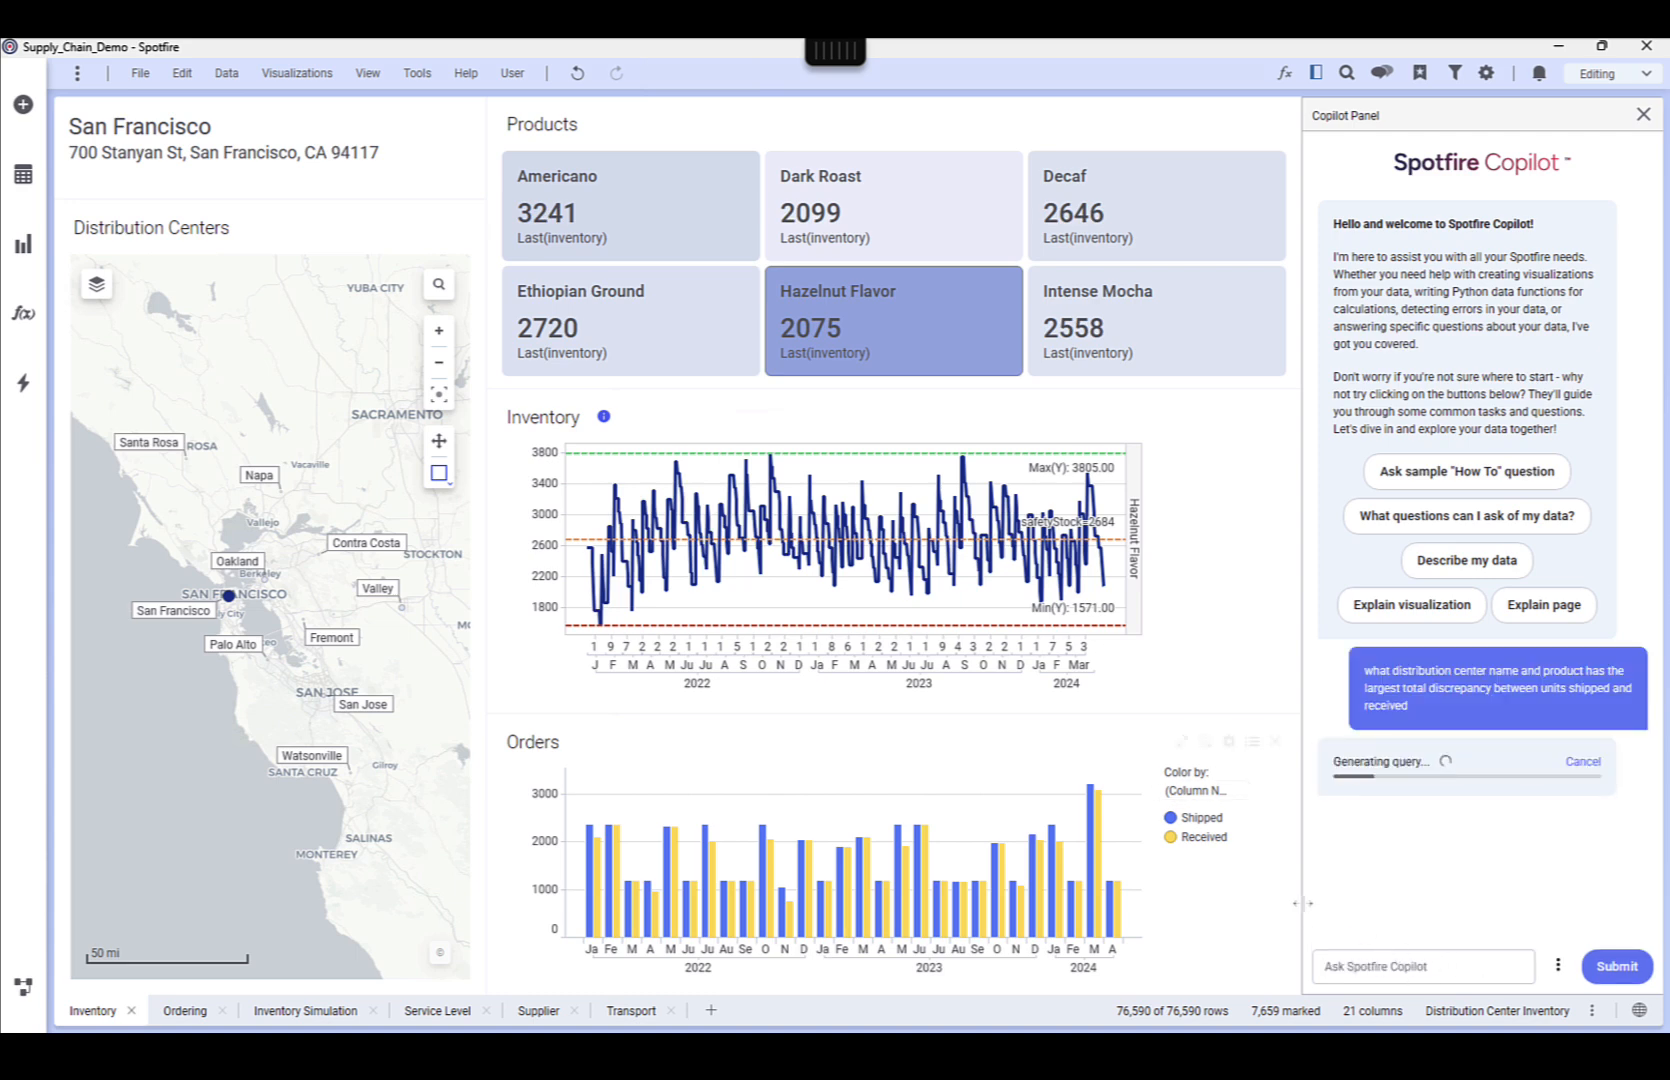
{"action": "left_click_drag", "start_coordinate": [1301, 903], "coordinate": [1267, 903]}
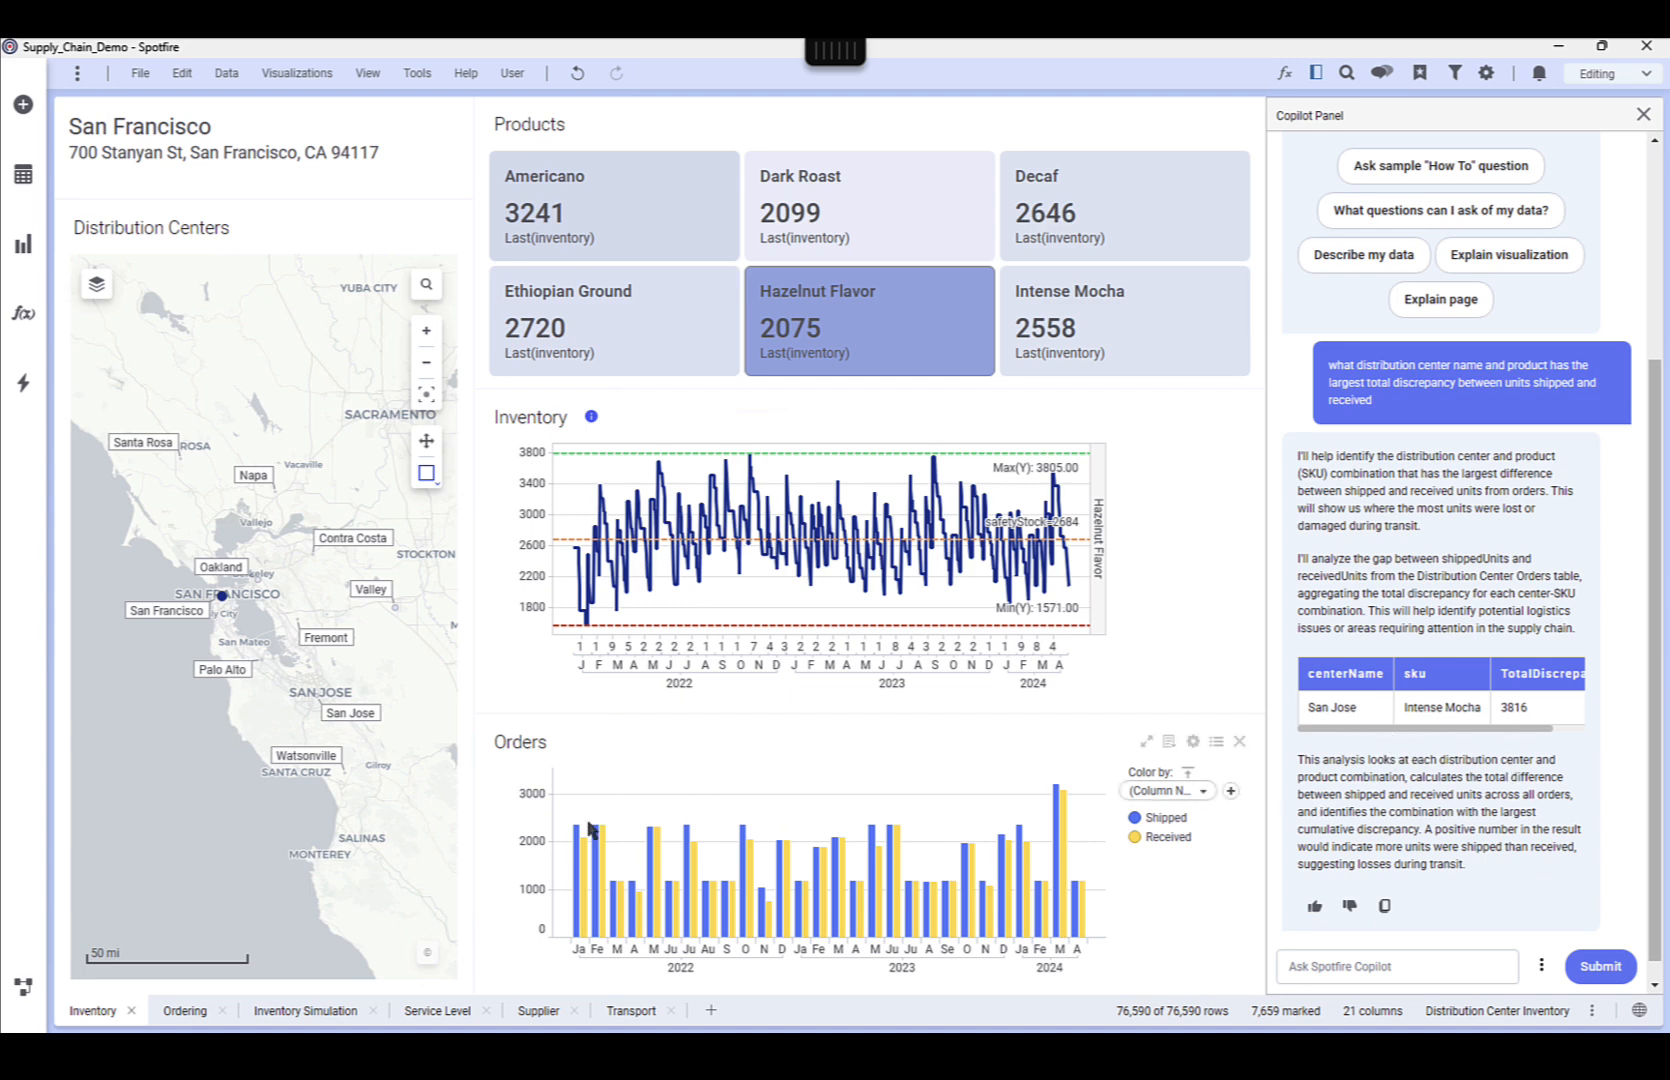
Mark the San Jose distribution center and the Intense Mocha product, and maximize the Orders chart
{"action": "left_click", "coordinate": [360, 722]}
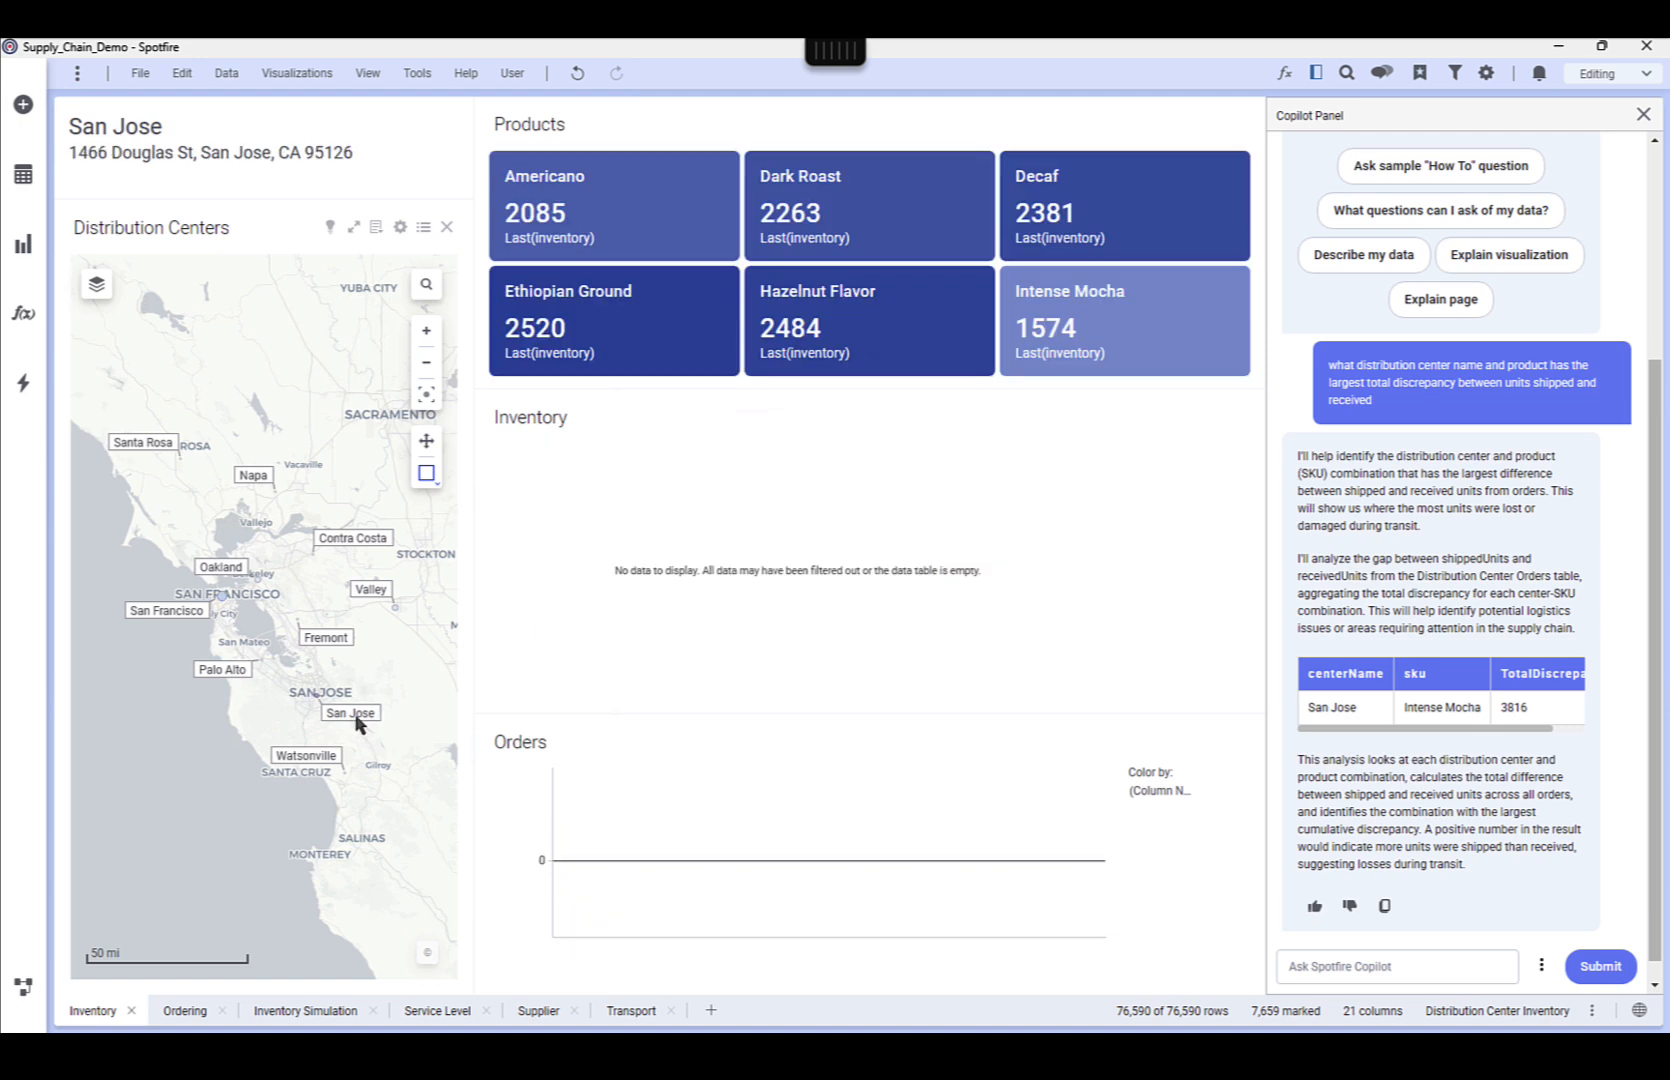
{"action": "left_click", "coordinate": [1121, 364]}
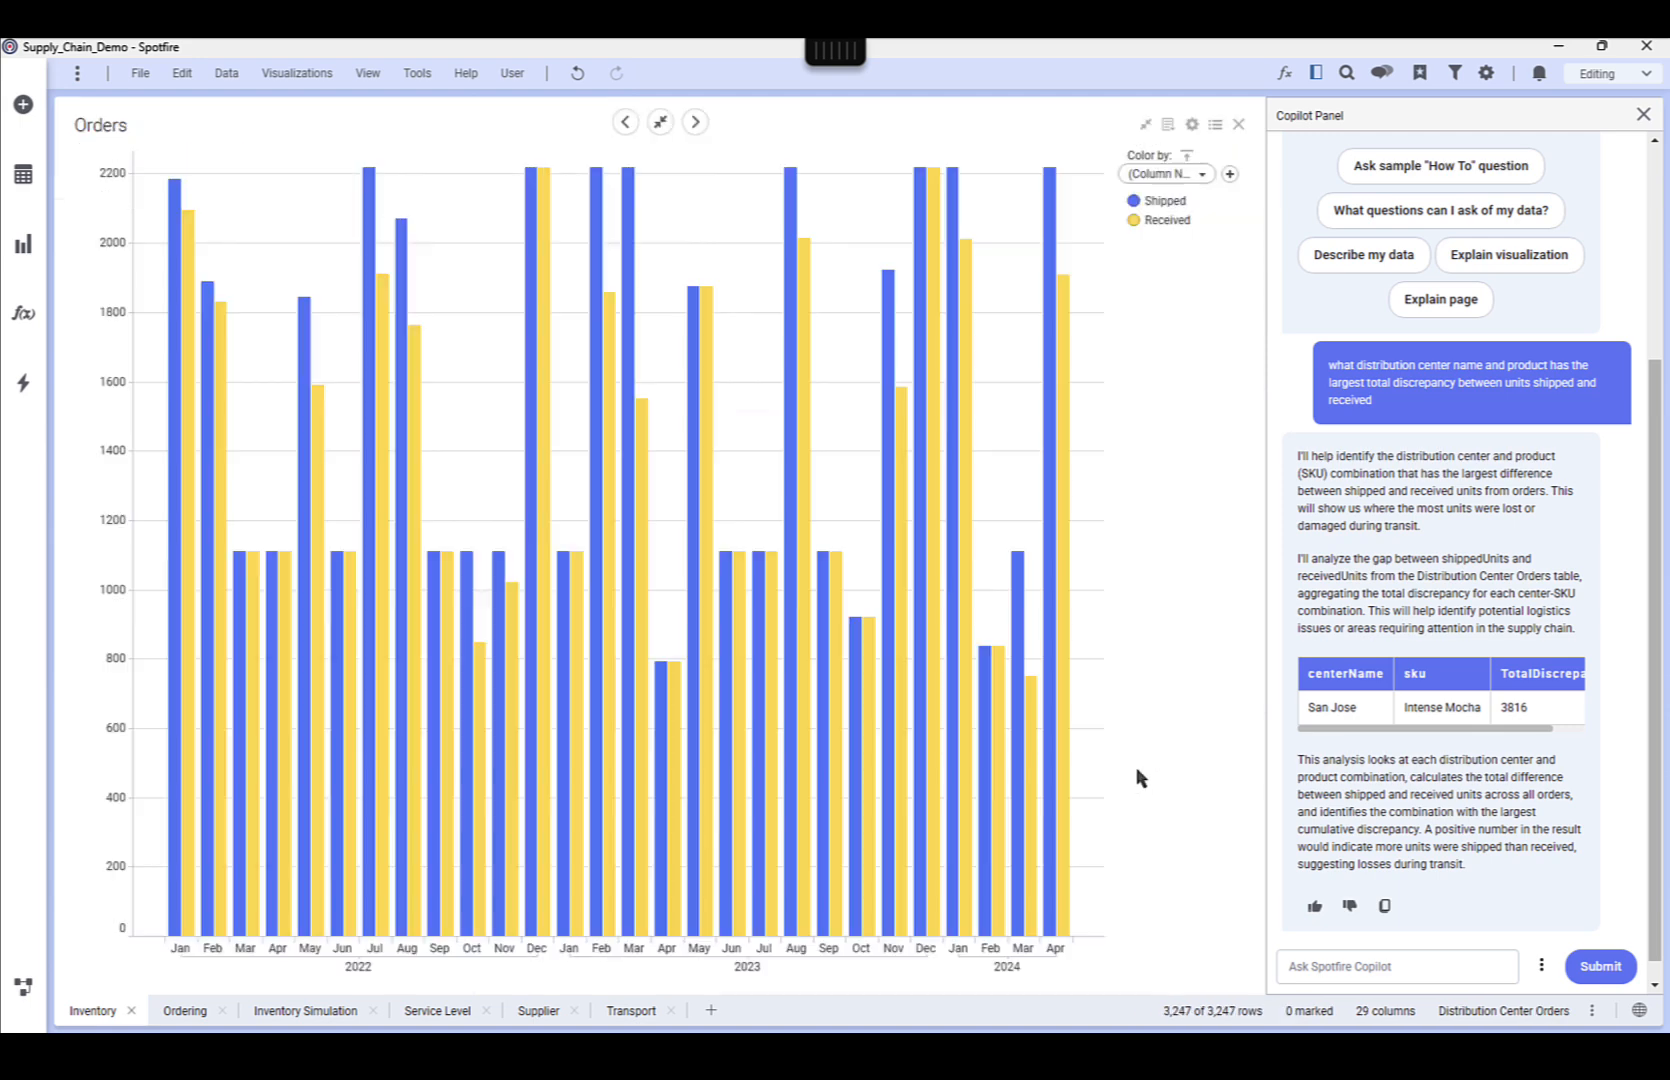
{"action": "left_click", "coordinate": [1146, 741]}
Have Copilot explain the Orders visualization, read the full explanation, and restore the chart to its normal size
{"action": "left_click", "coordinate": [1541, 965]}
{"action": "left_click", "coordinate": [1495, 933]}
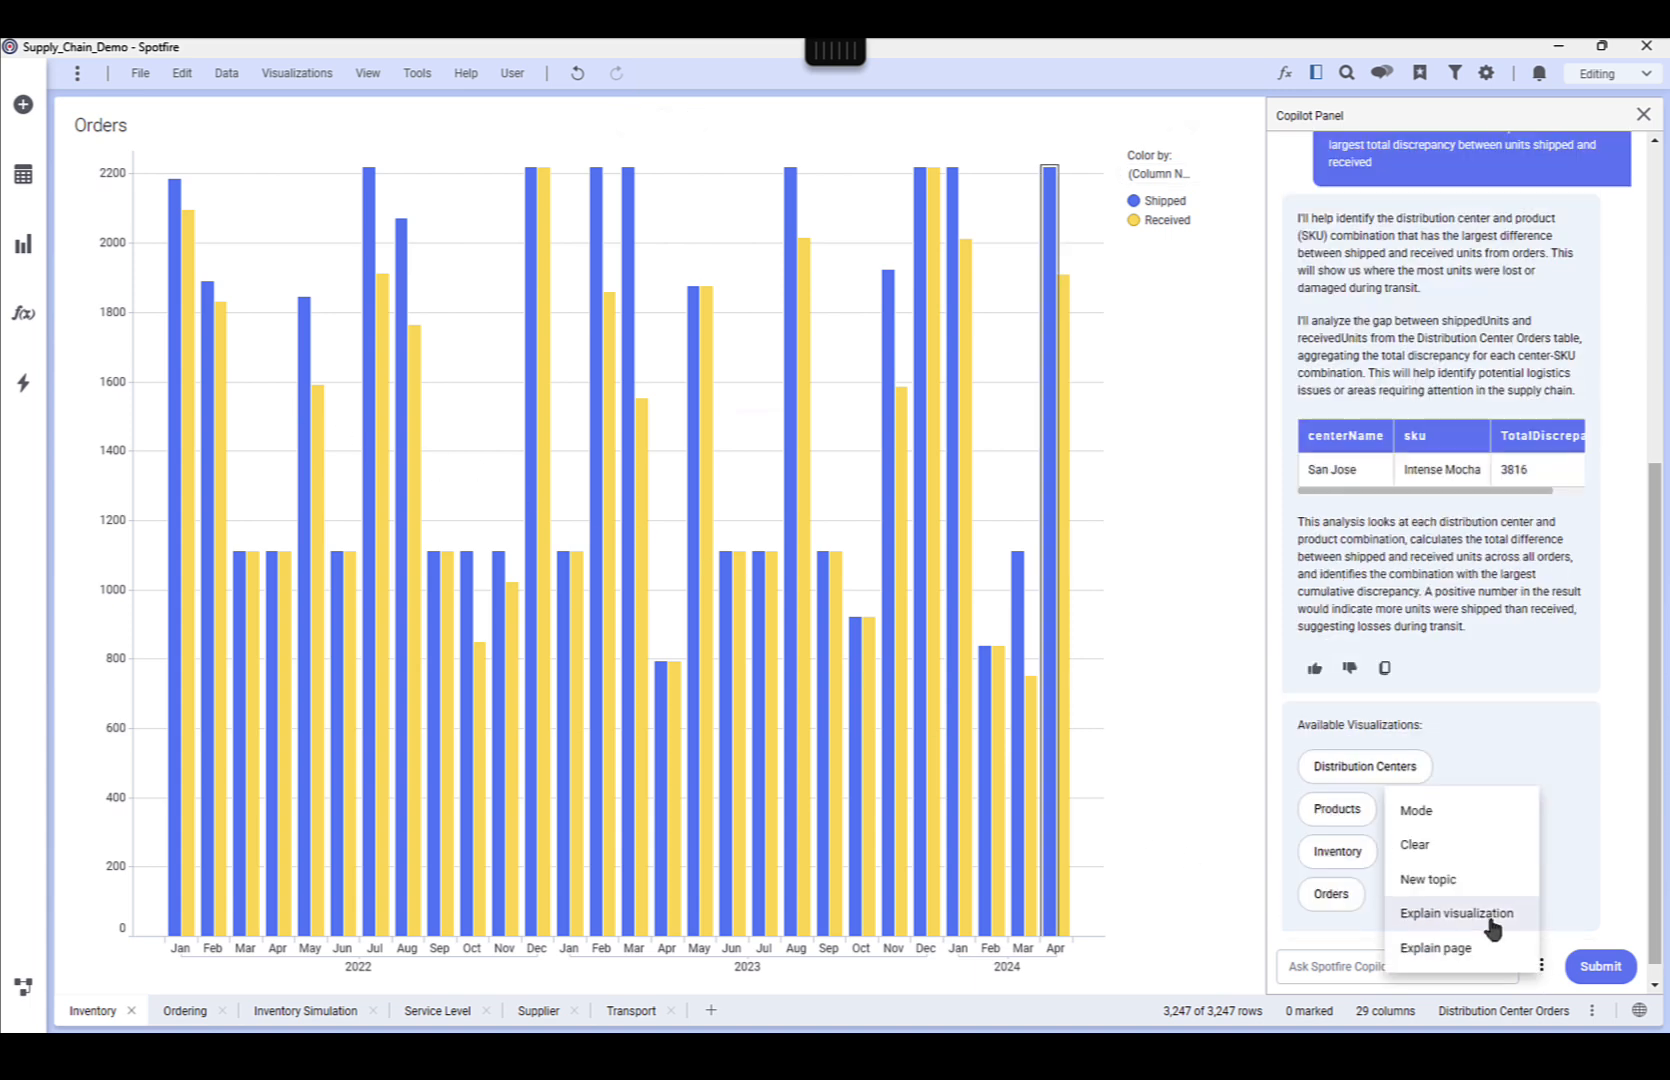
{"action": "left_click", "coordinate": [1331, 906]}
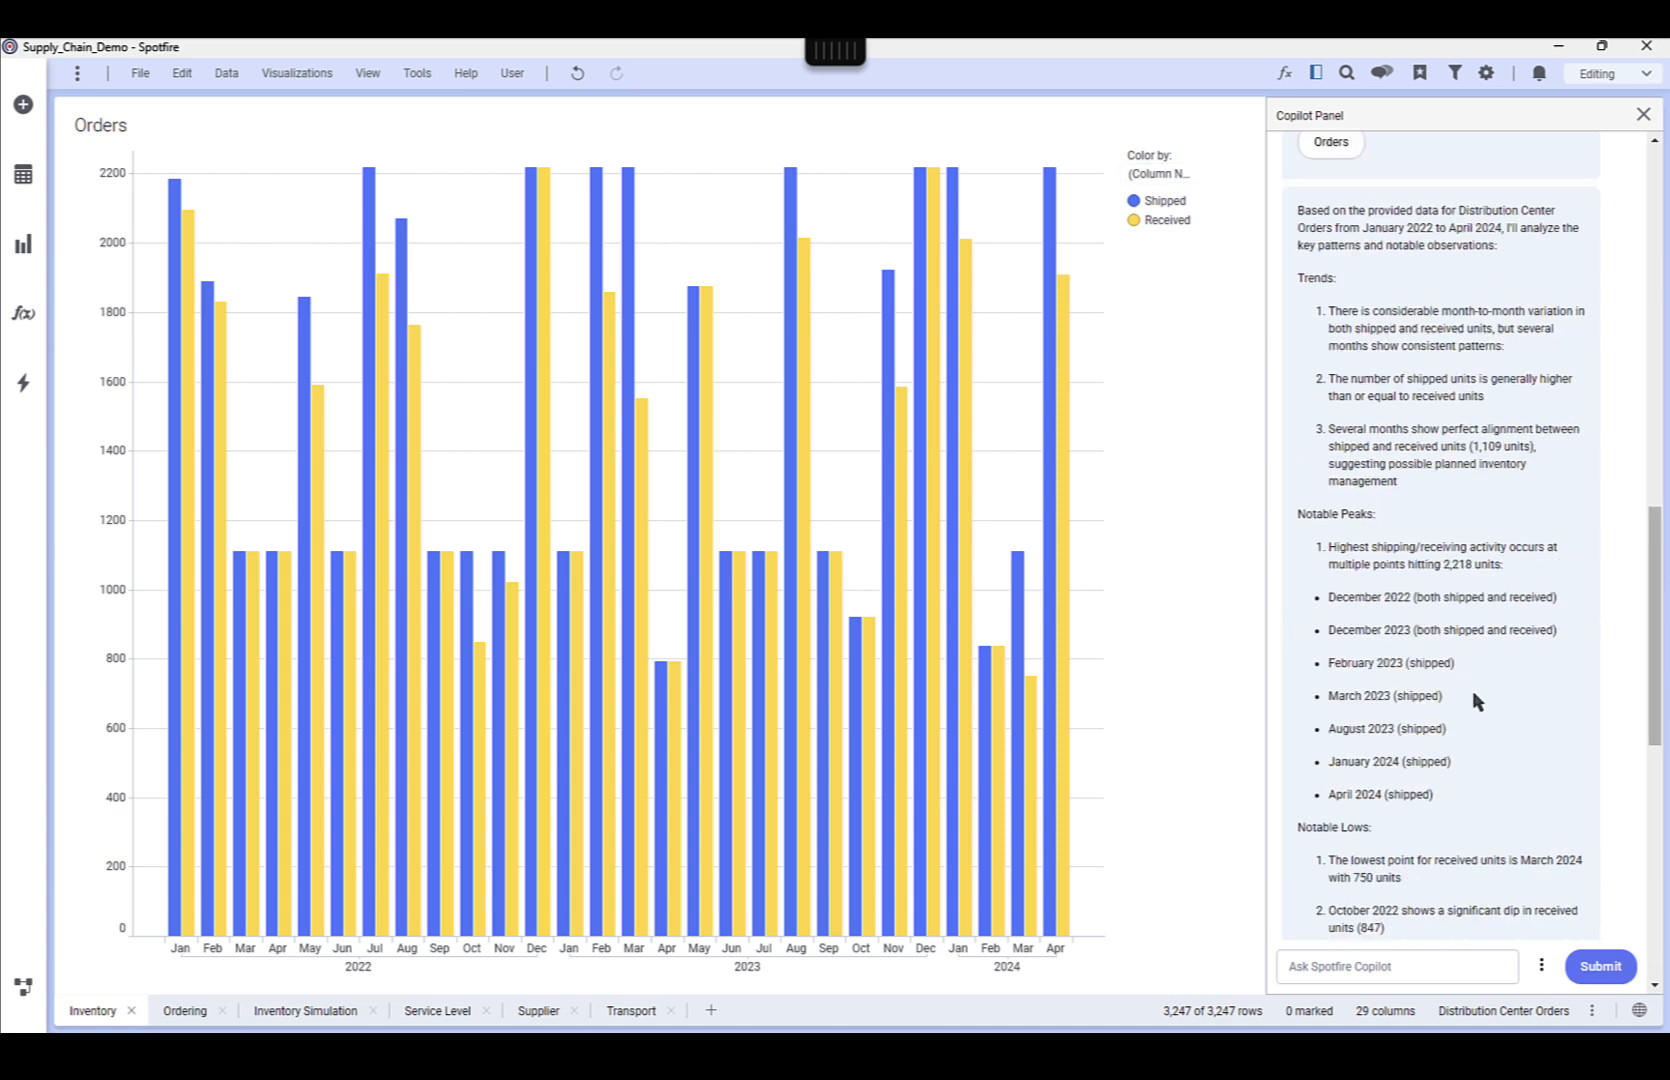
{"action": "scroll", "coordinate": [1473, 690], "scroll_direction": "down", "scroll_amount": 1}
{"action": "scroll", "coordinate": [1500, 683], "scroll_direction": "down", "scroll_amount": 4}
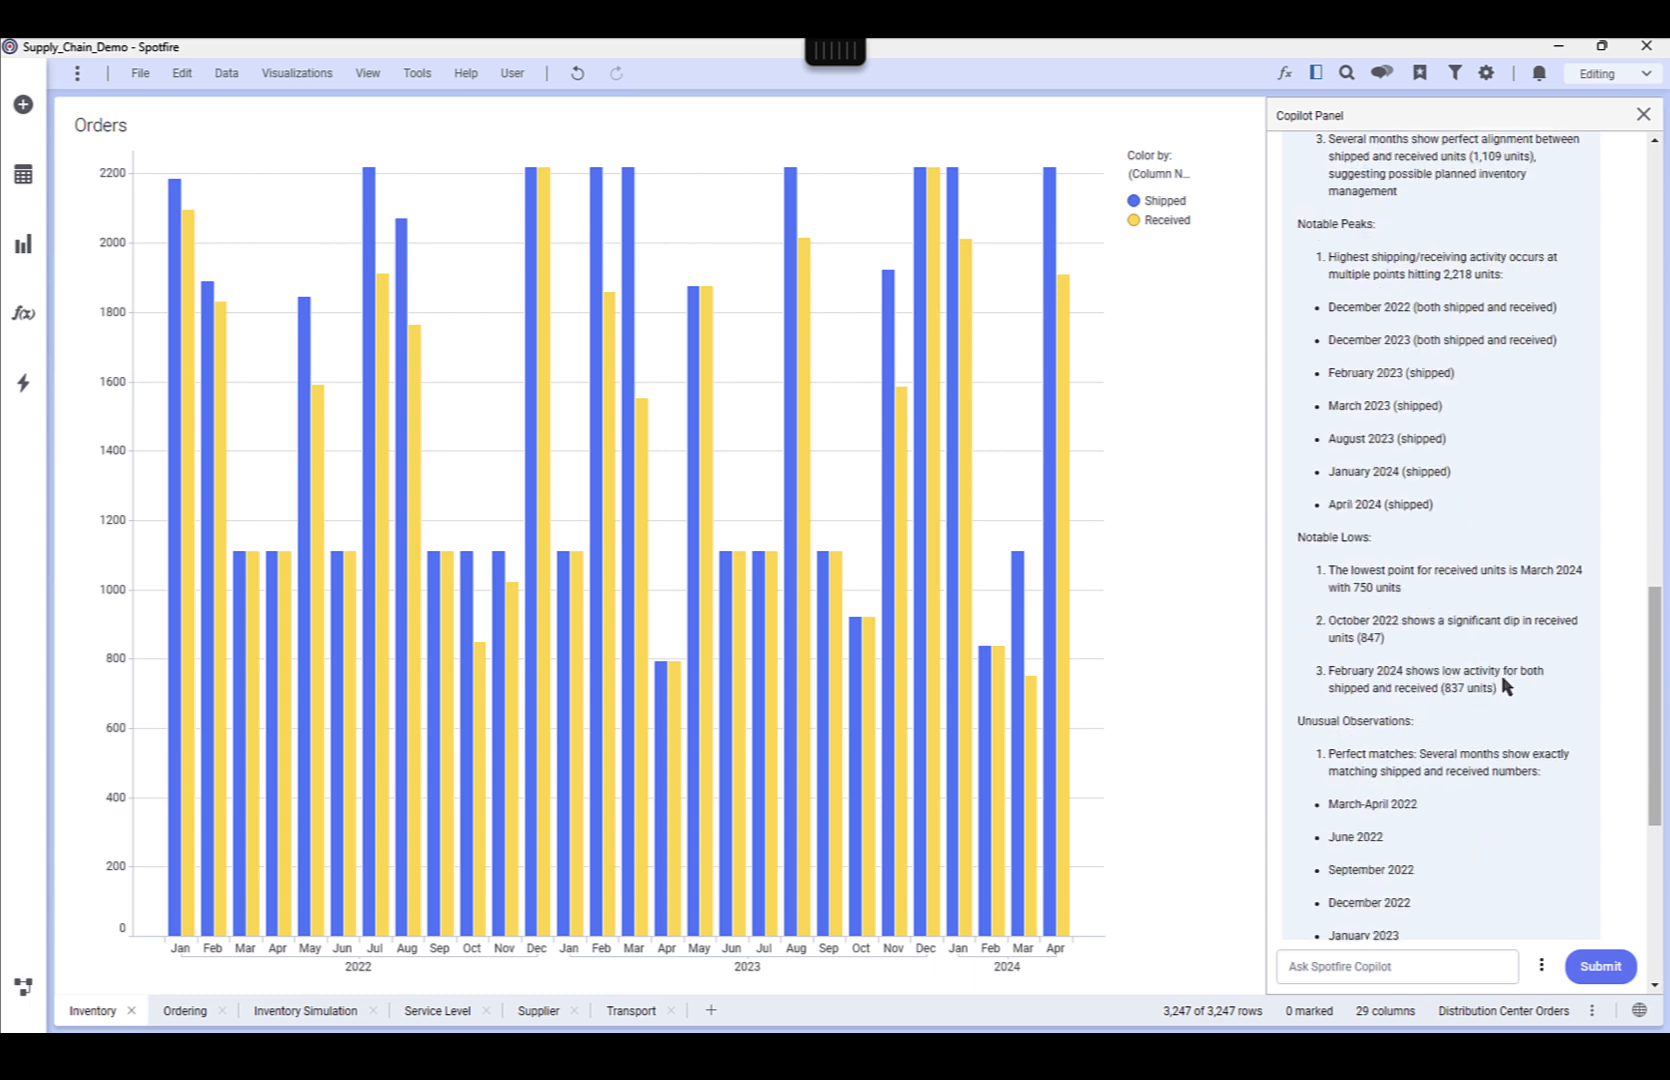
{"action": "scroll", "coordinate": [1532, 712], "scroll_direction": "down", "scroll_amount": 3}
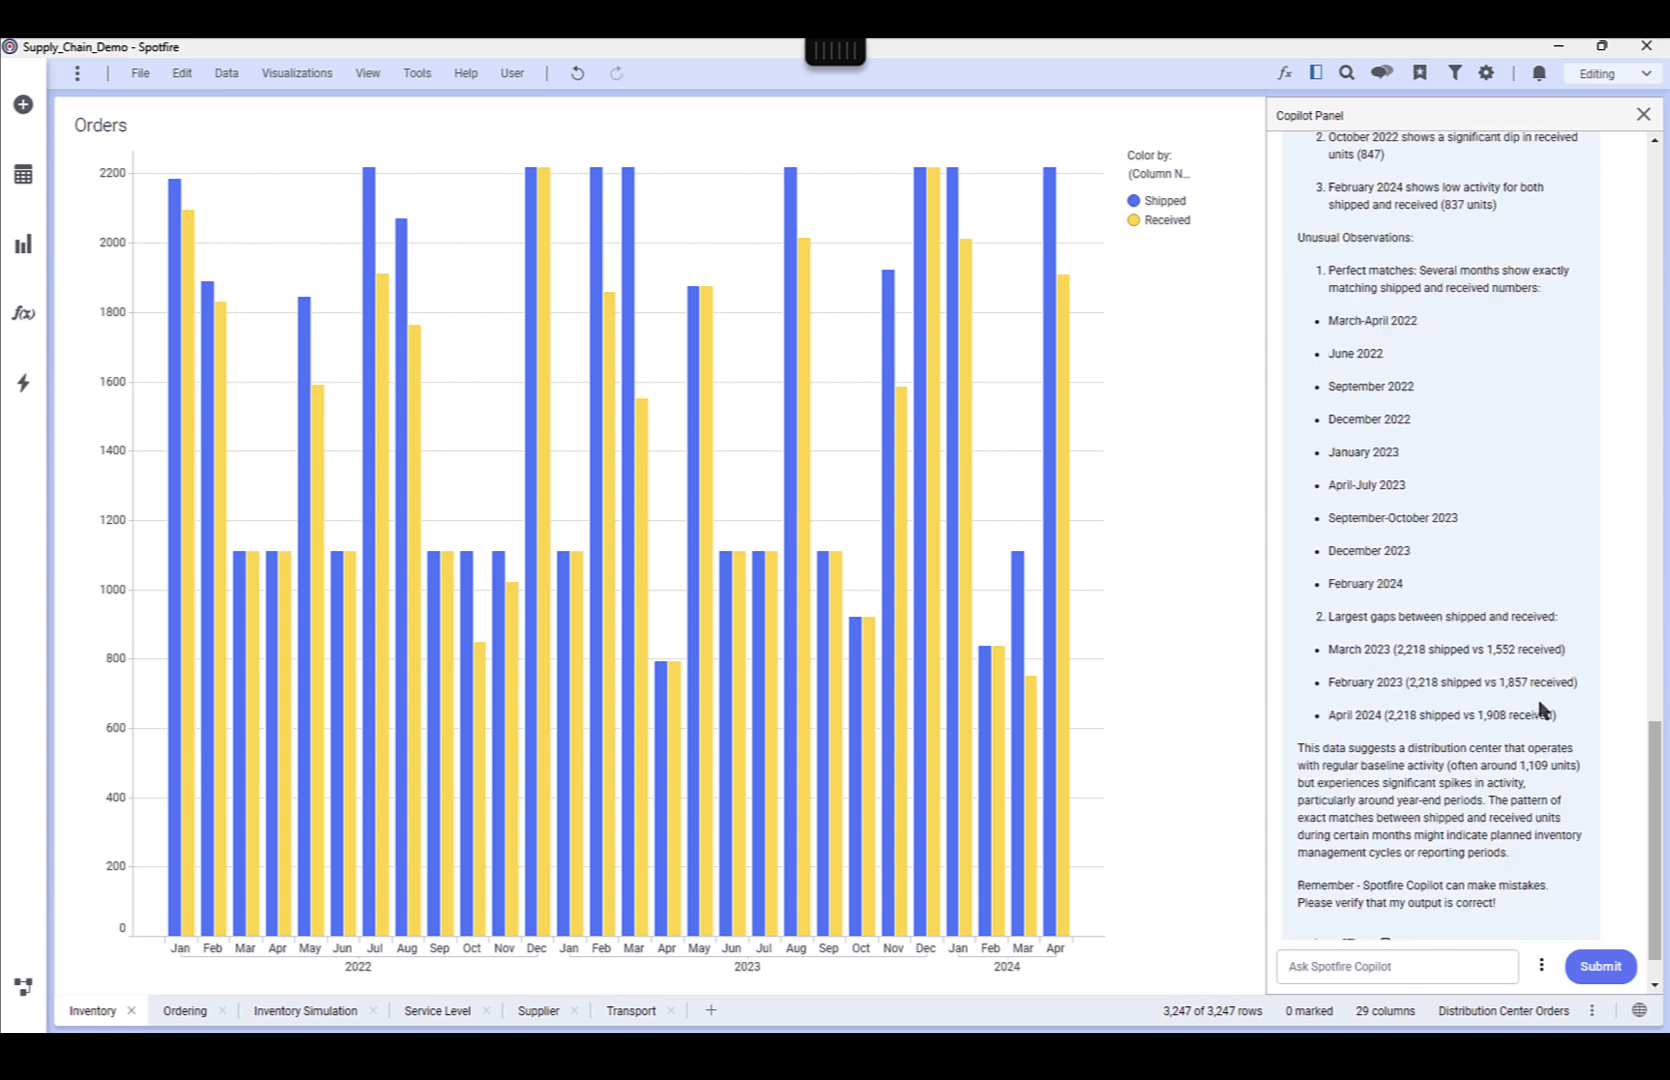
{"action": "scroll", "coordinate": [1521, 746], "scroll_direction": "down", "scroll_amount": 1}
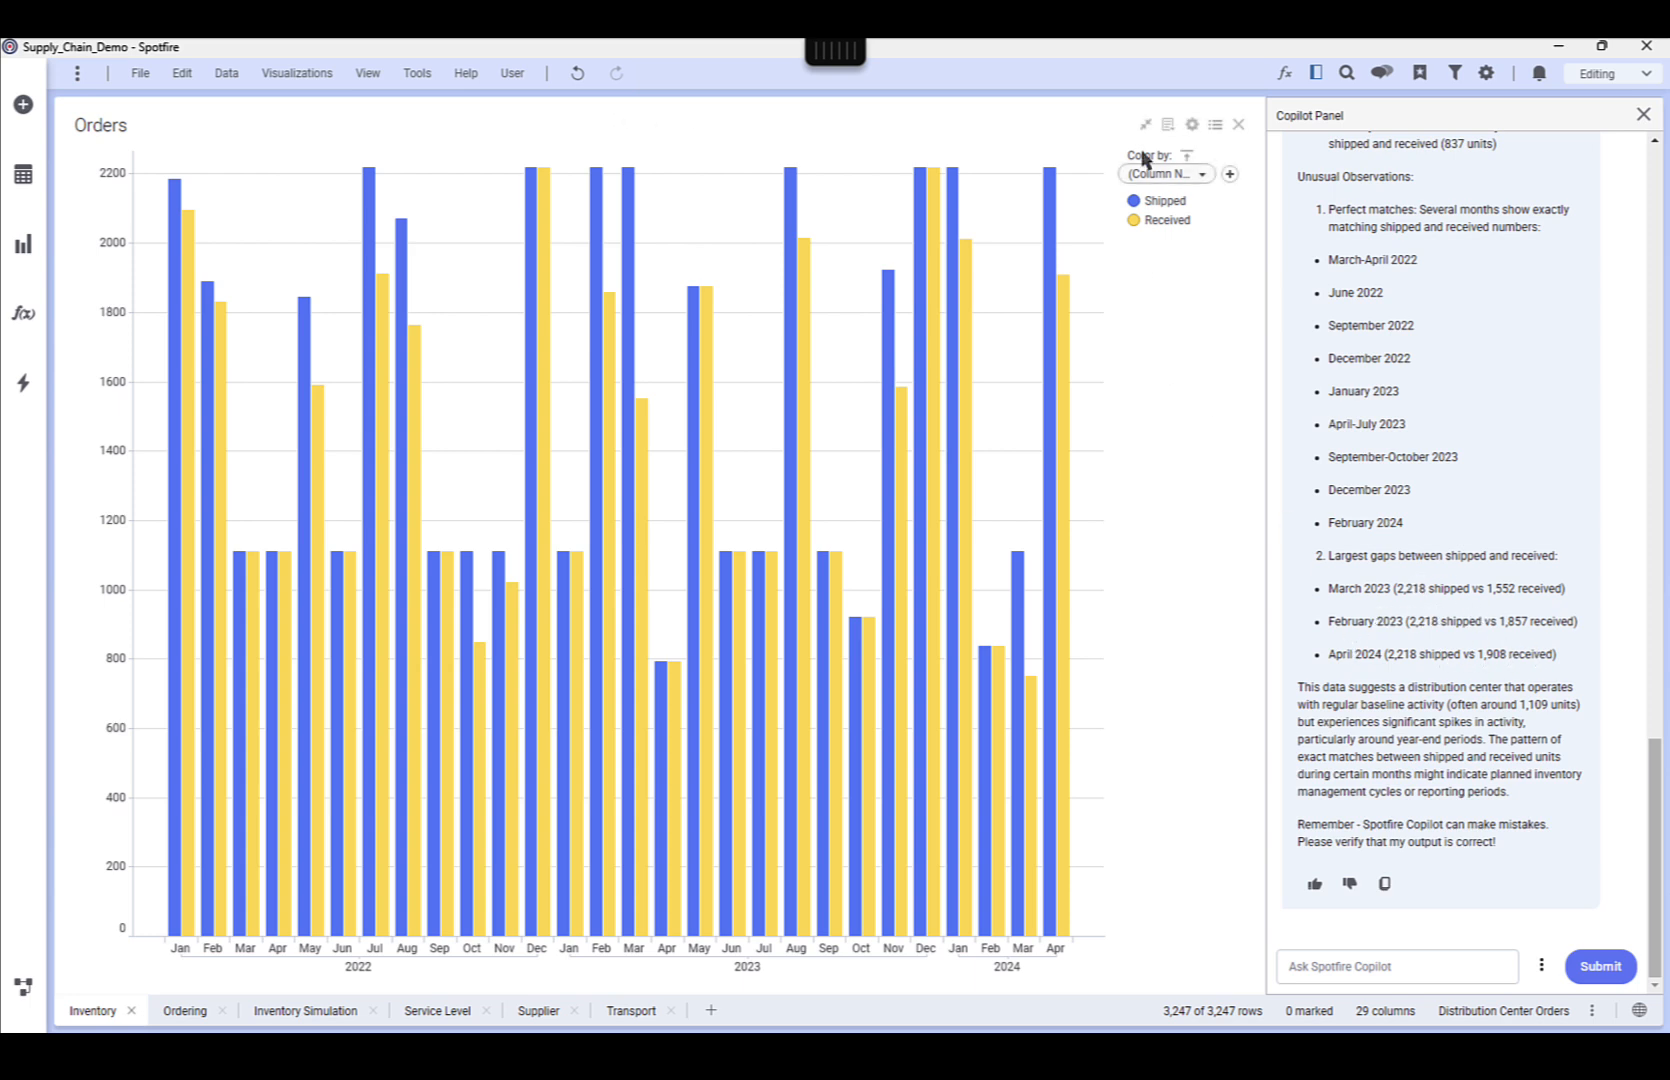
{"action": "left_click", "coordinate": [1146, 124]}
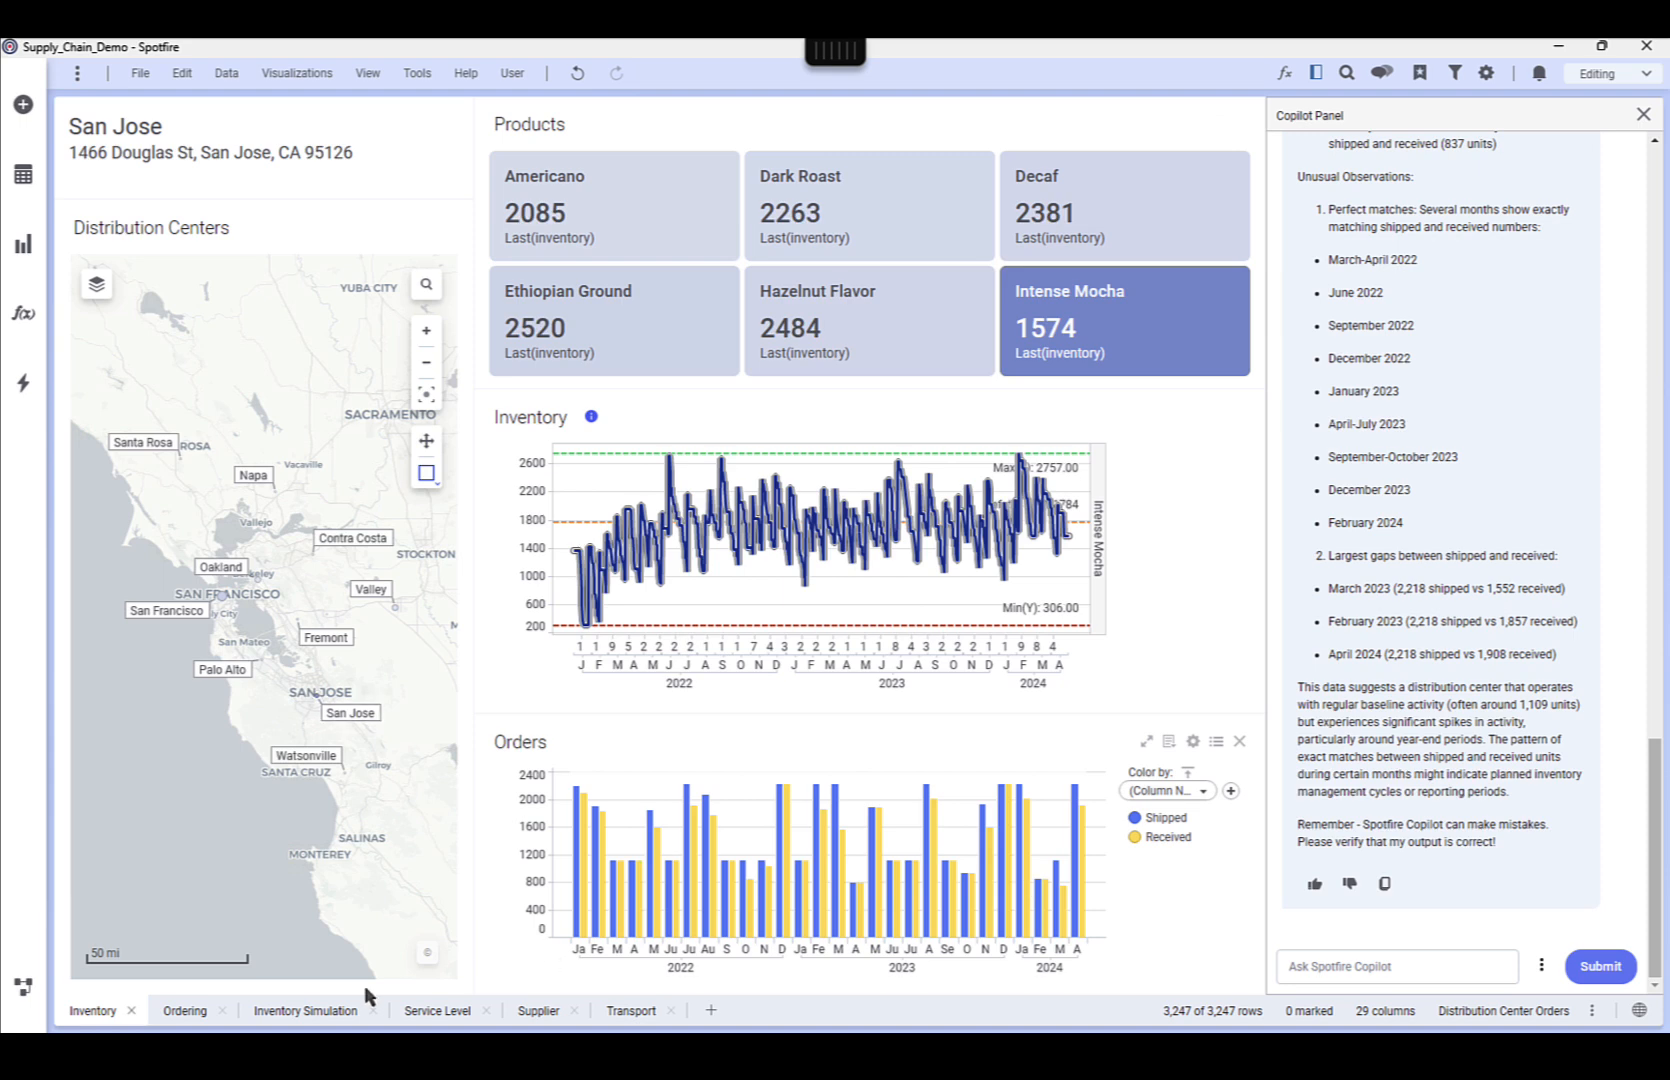
On the Ordering page, ask Copilot to create a data function to calculate economic order quantity, with order cost and holding cost as numeric doc properties
{"action": "left_click", "coordinate": [180, 1015]}
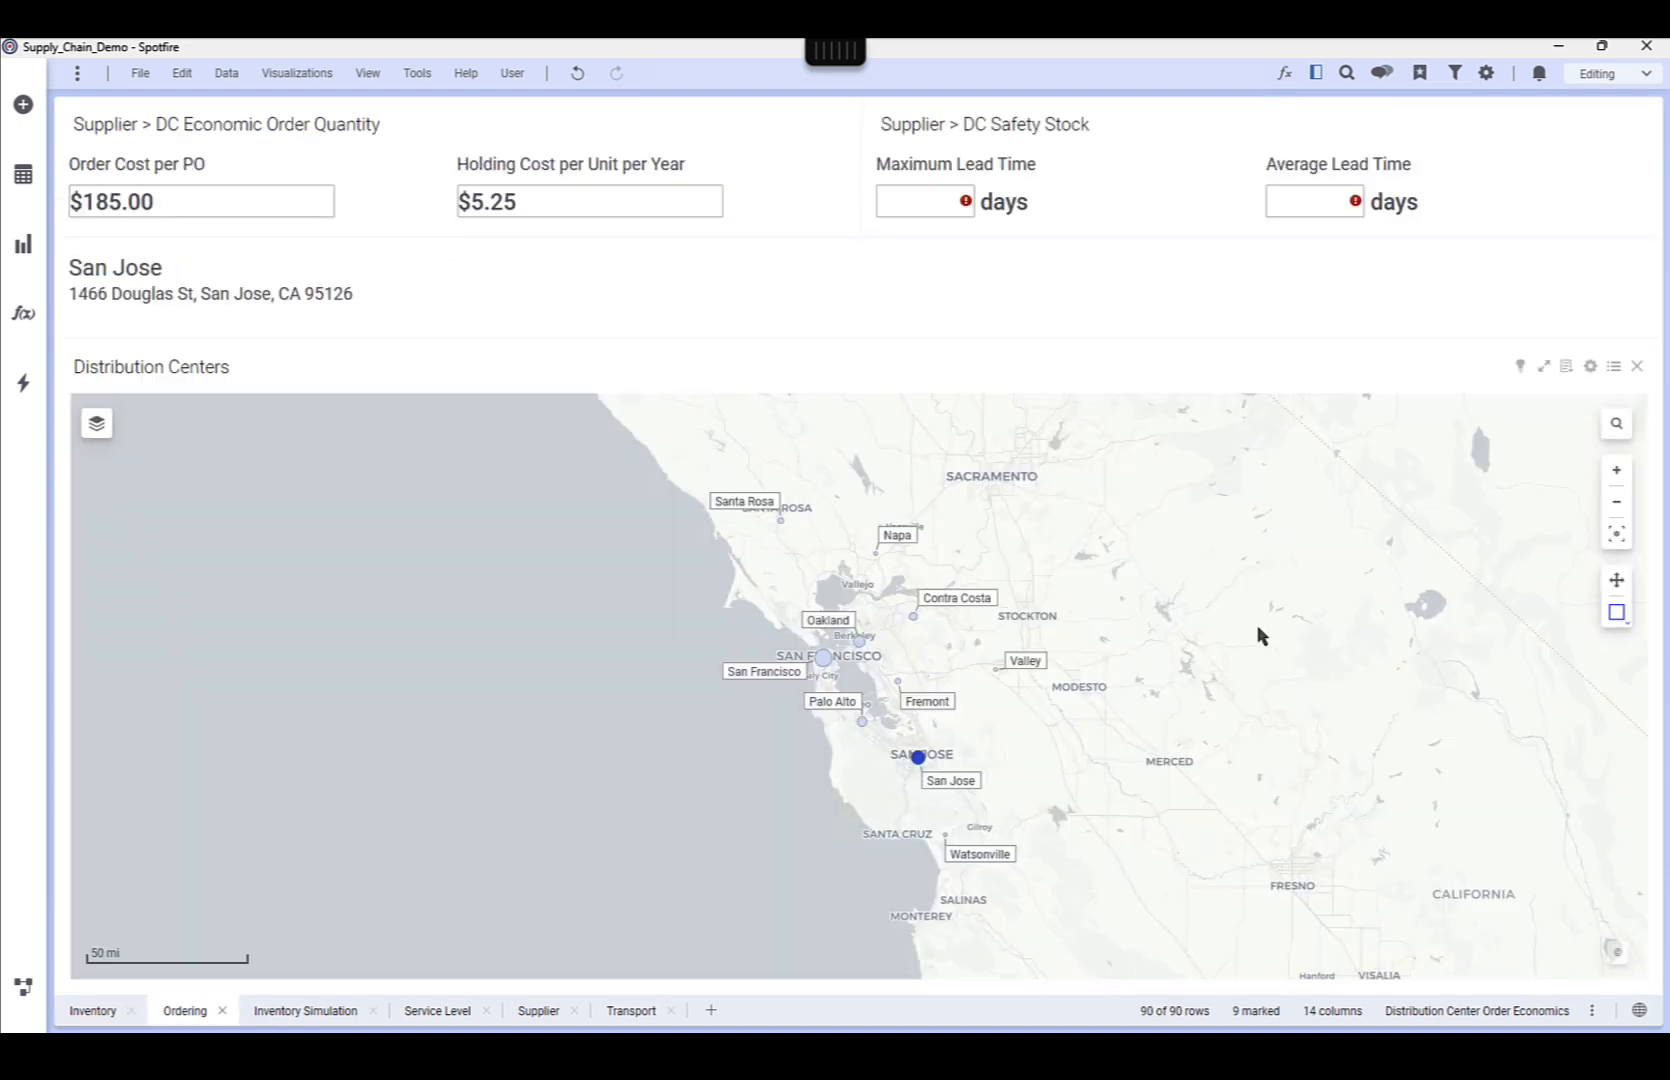
{"action": "left_click", "coordinate": [1316, 76]}
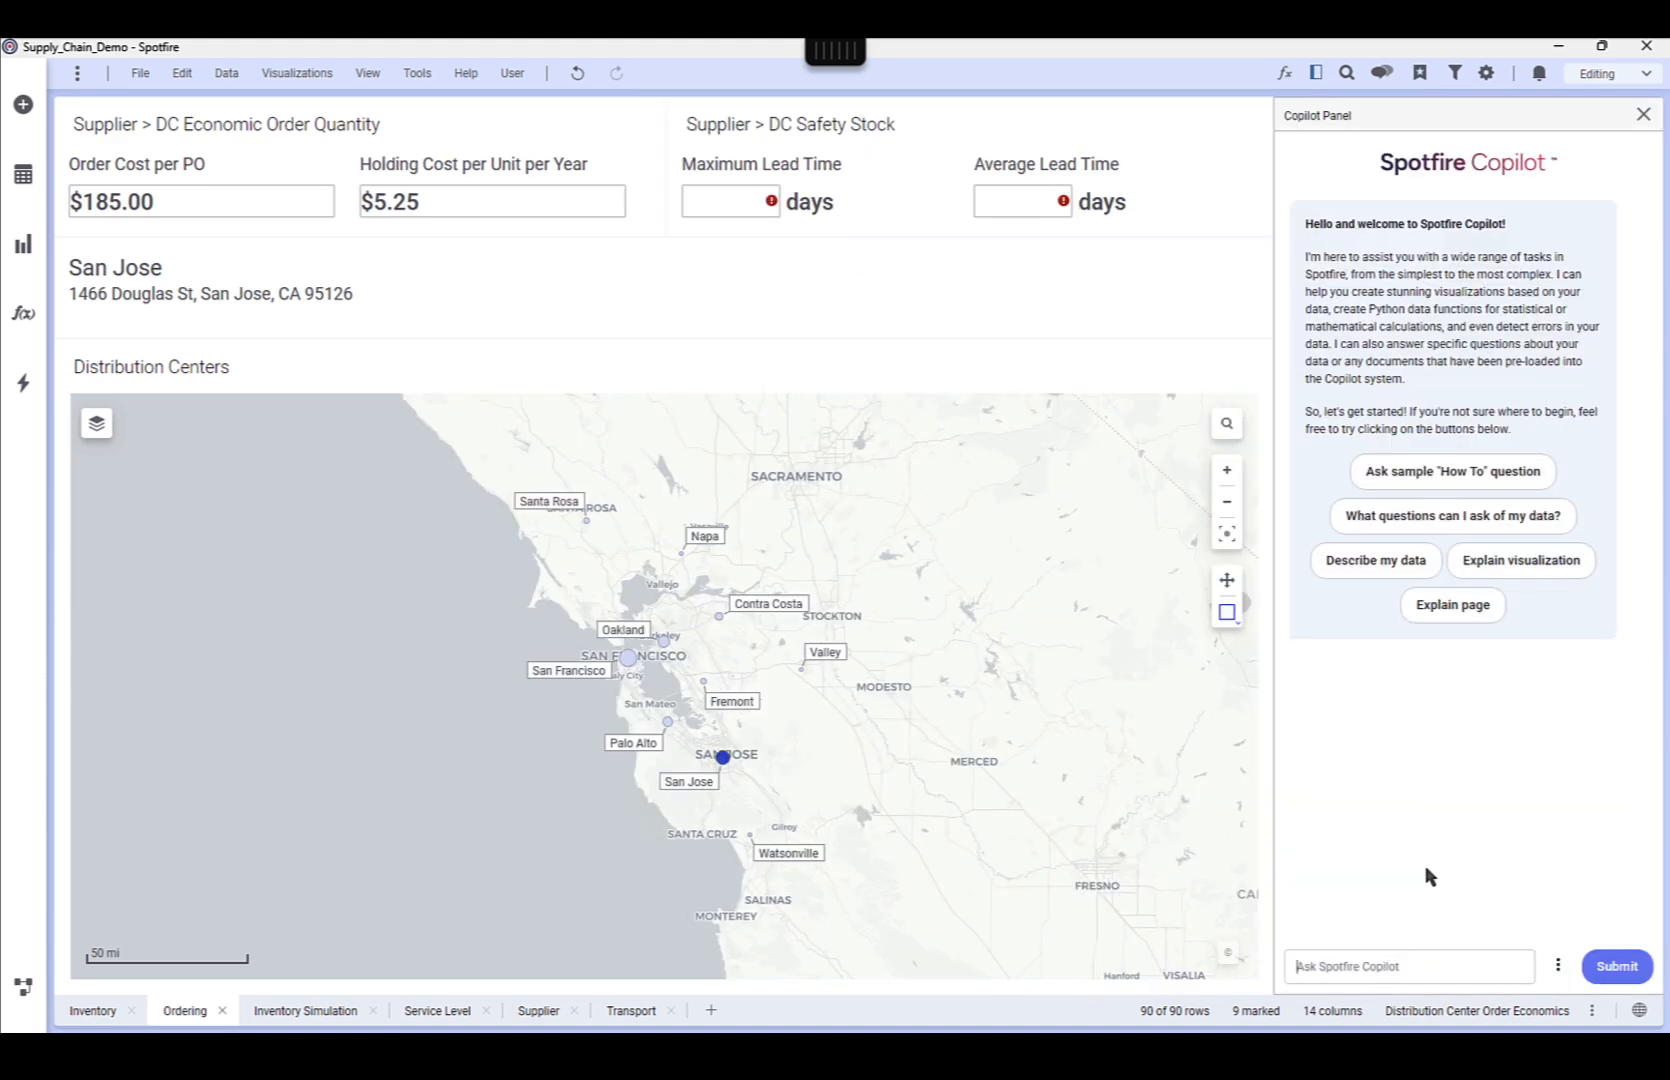
{"action": "type", "text": "conomic order quantity. order cost and holding cost"}
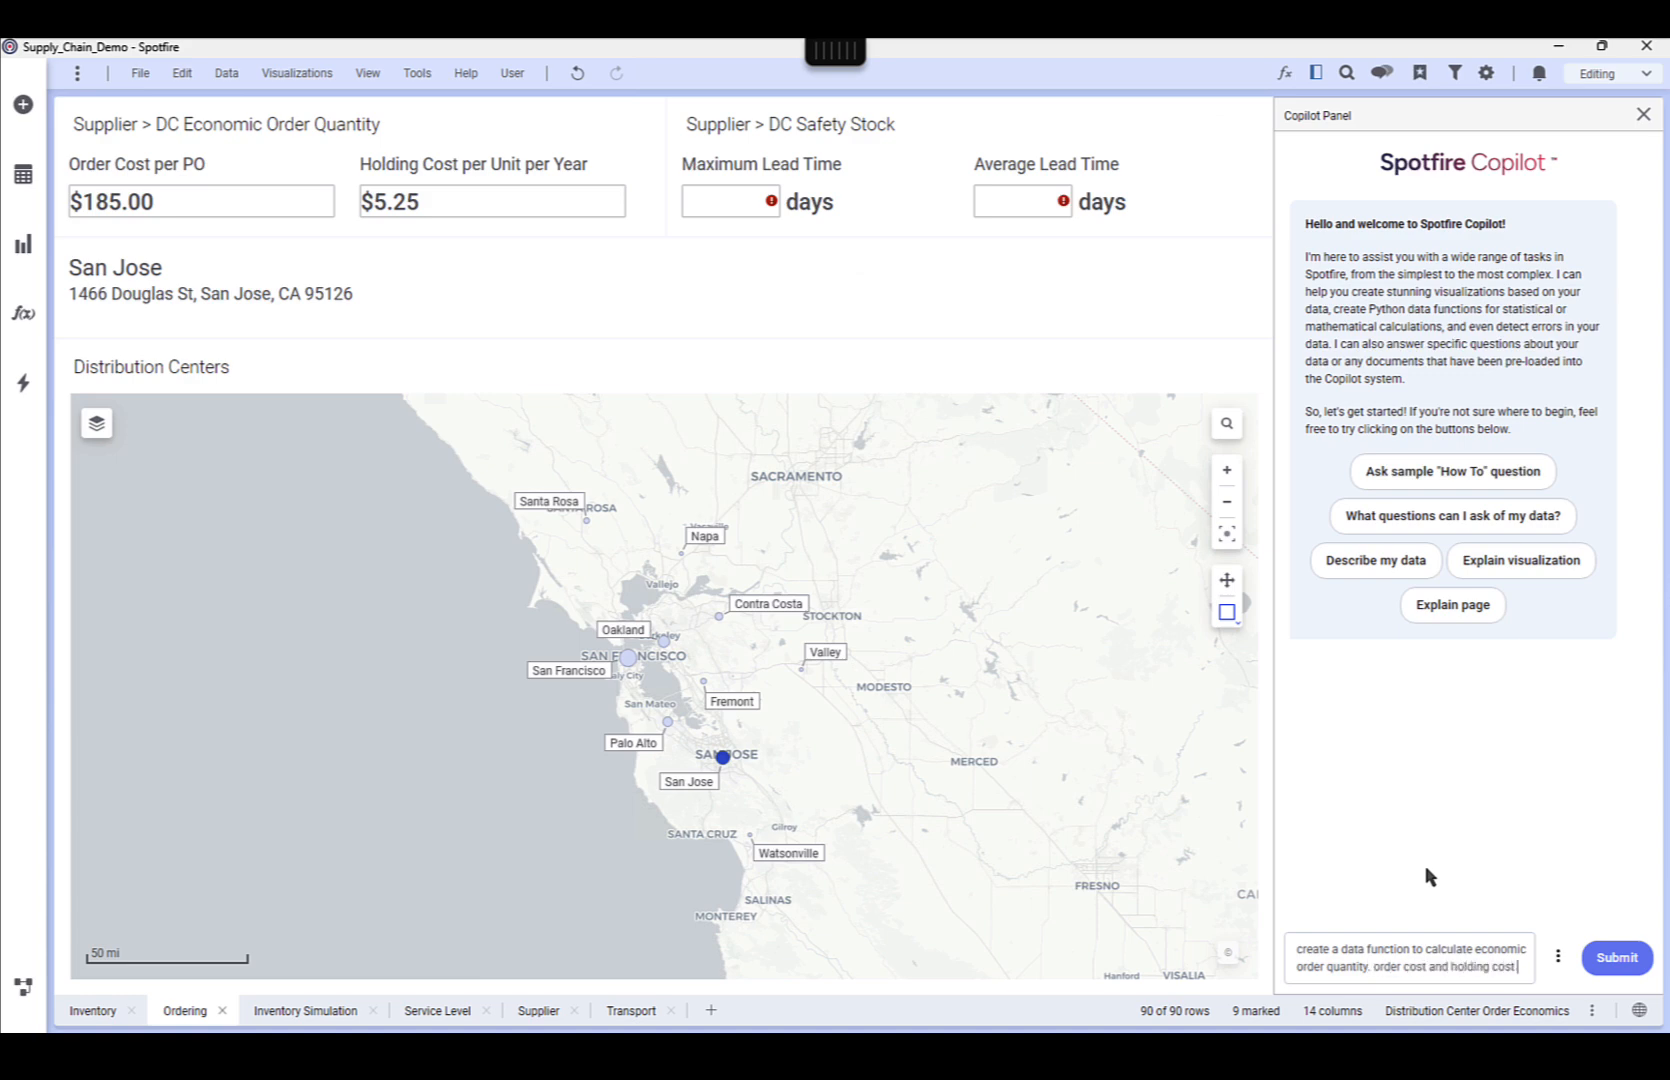
{"action": "type", "text": "are numeric doc p"}
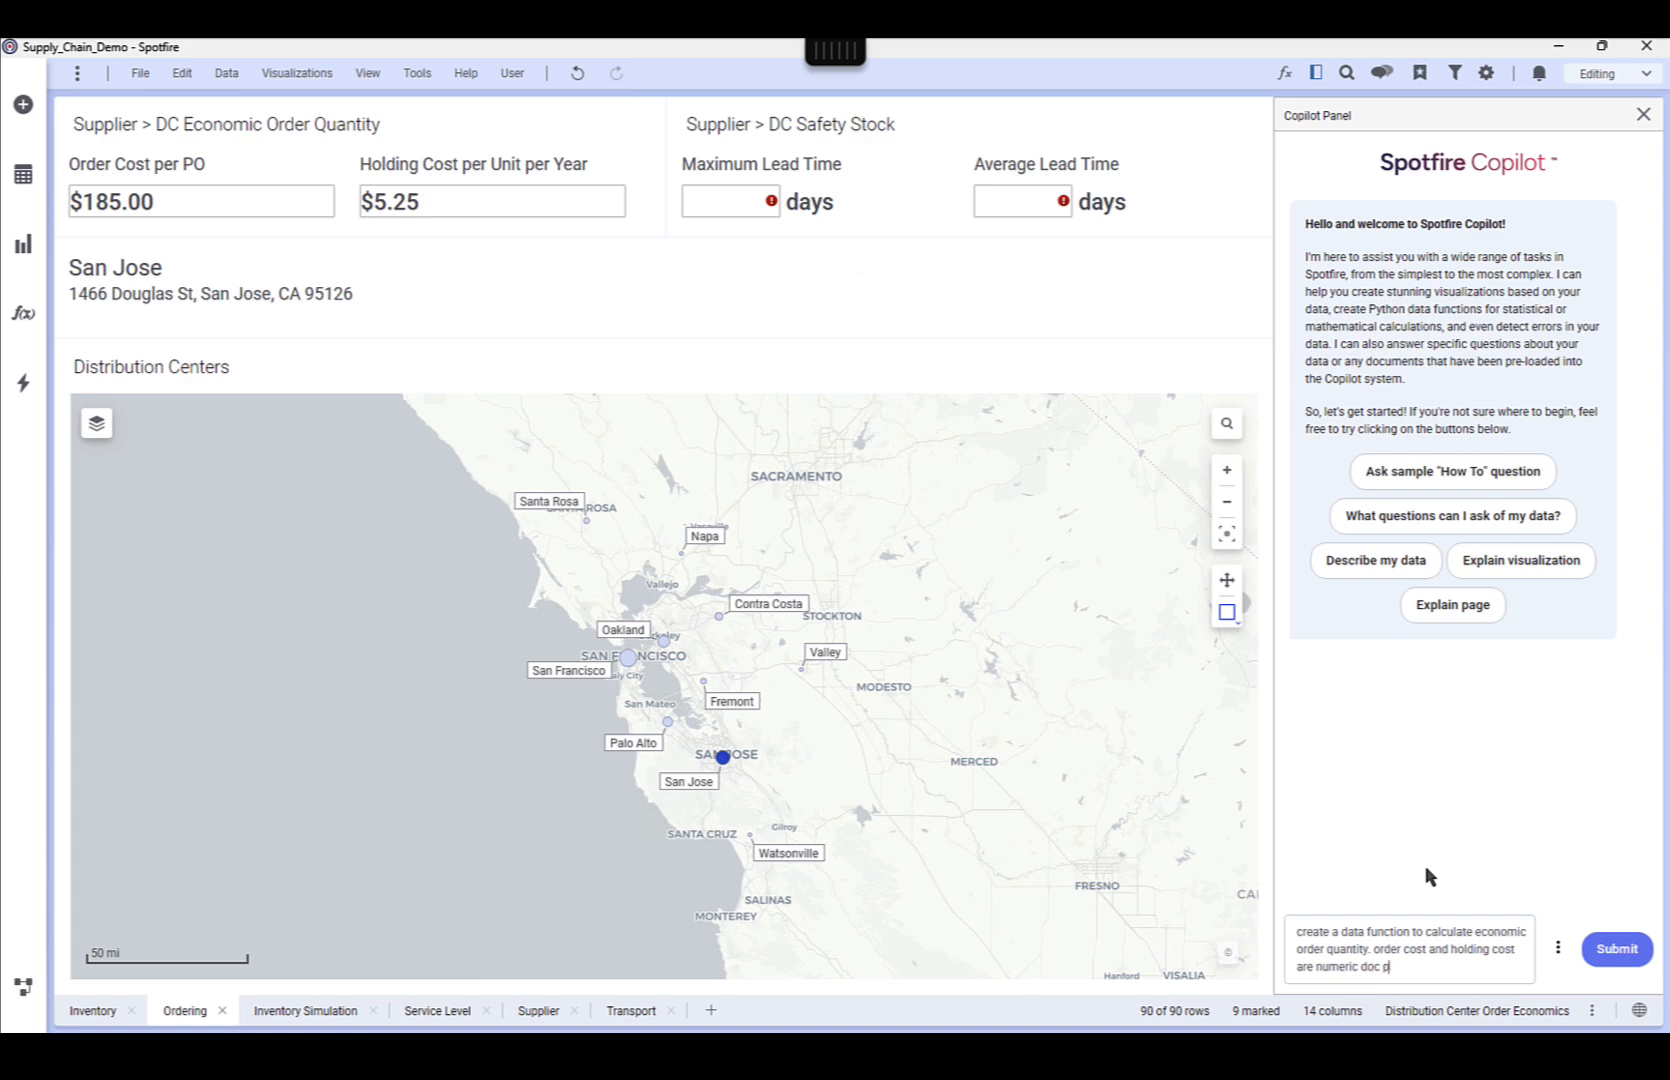
{"action": "type", "text": "roperties"}
{"action": "key", "text": "Return"}
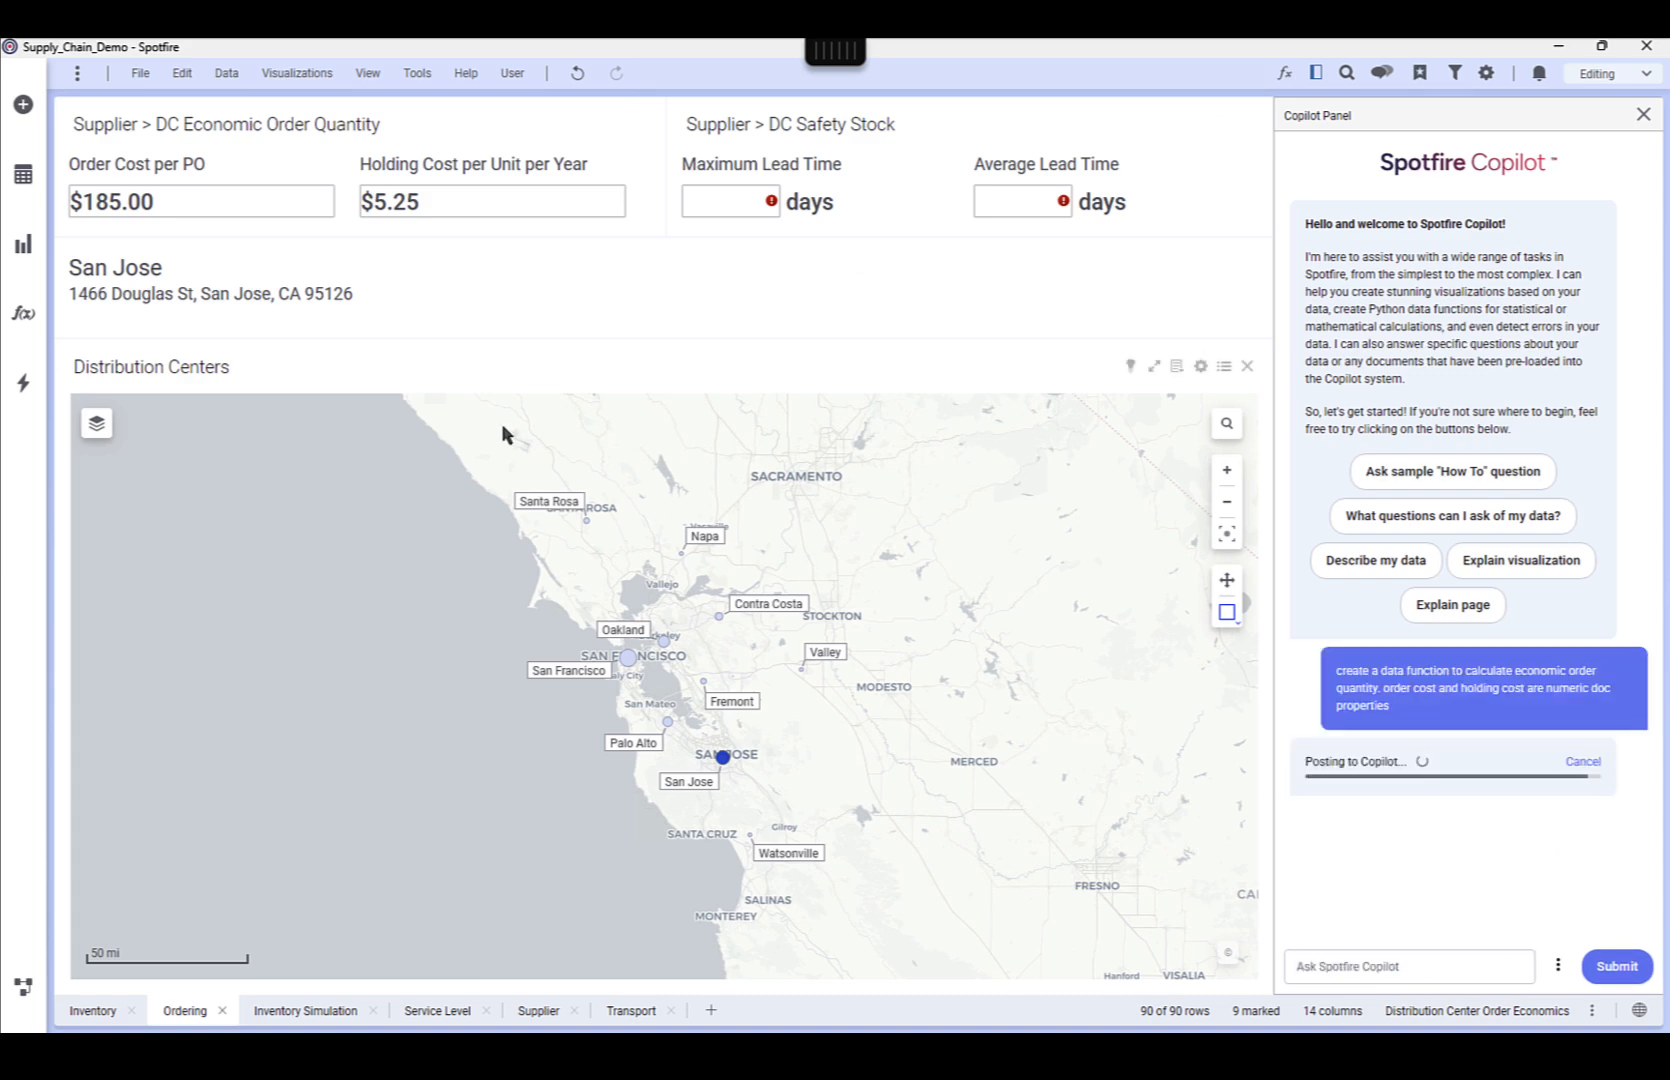
Open the data function properties and create the data function that Copilot proposed
{"action": "left_click", "coordinate": [227, 76]}
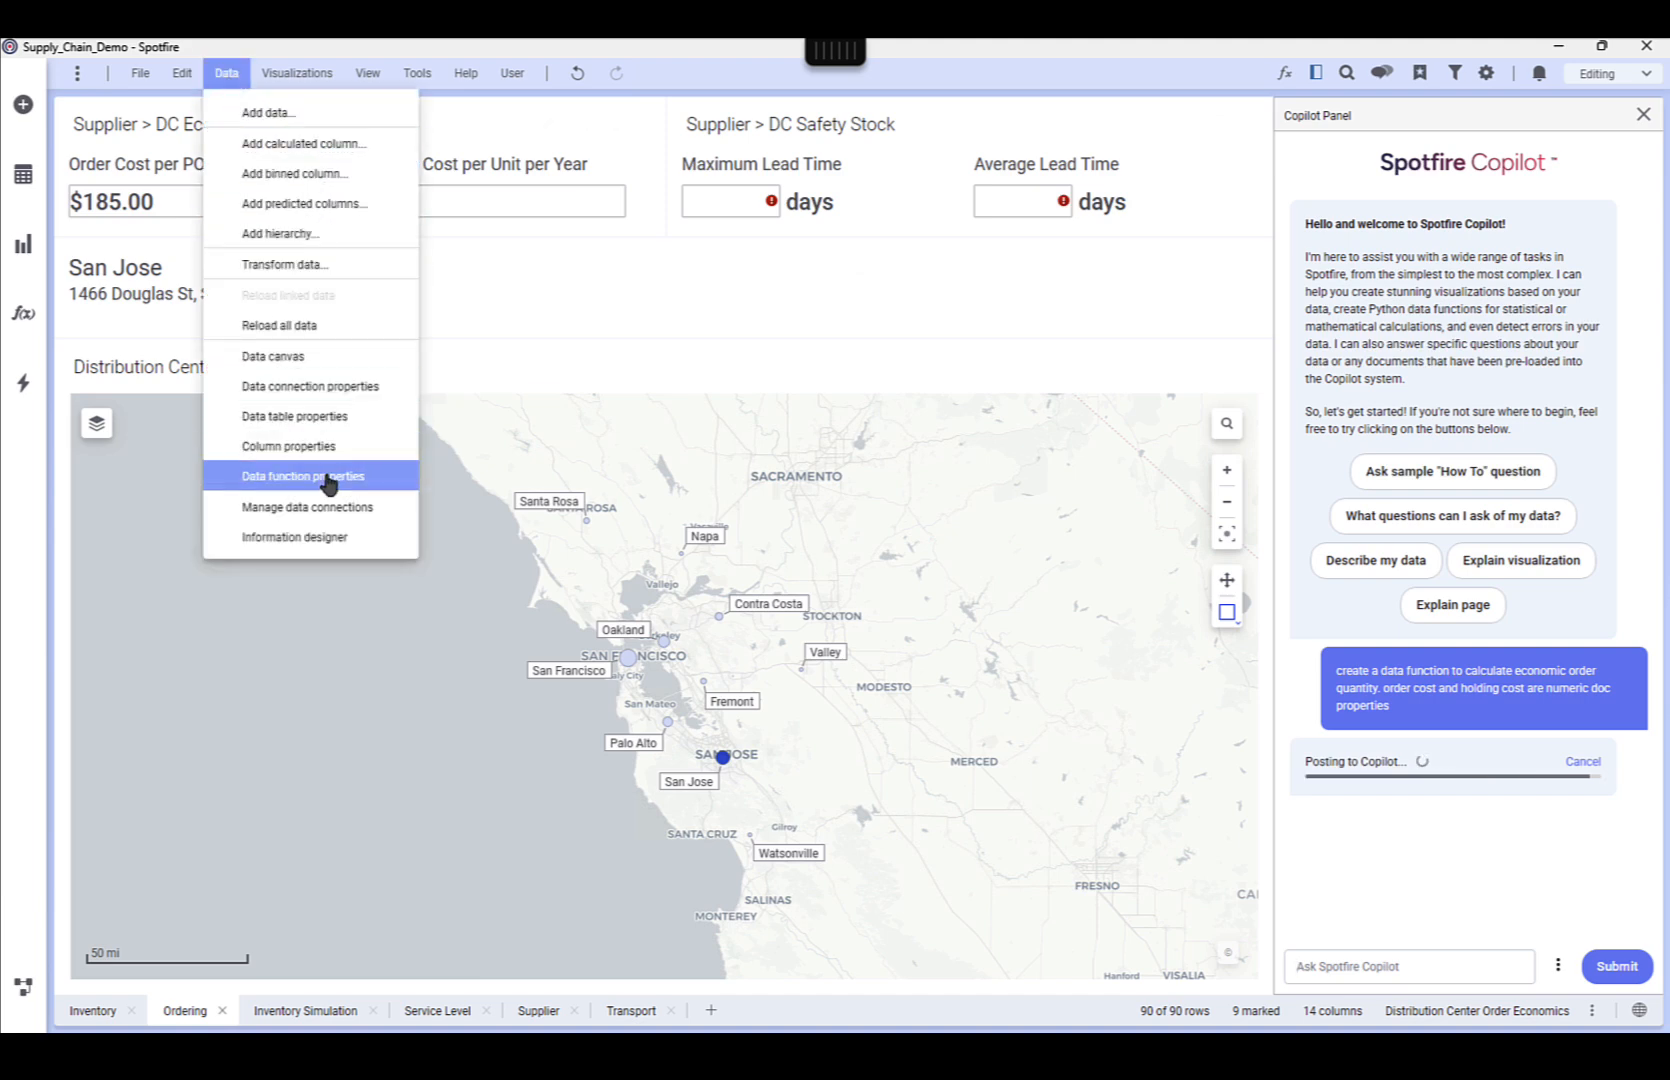
{"action": "left_click", "coordinate": [328, 479]}
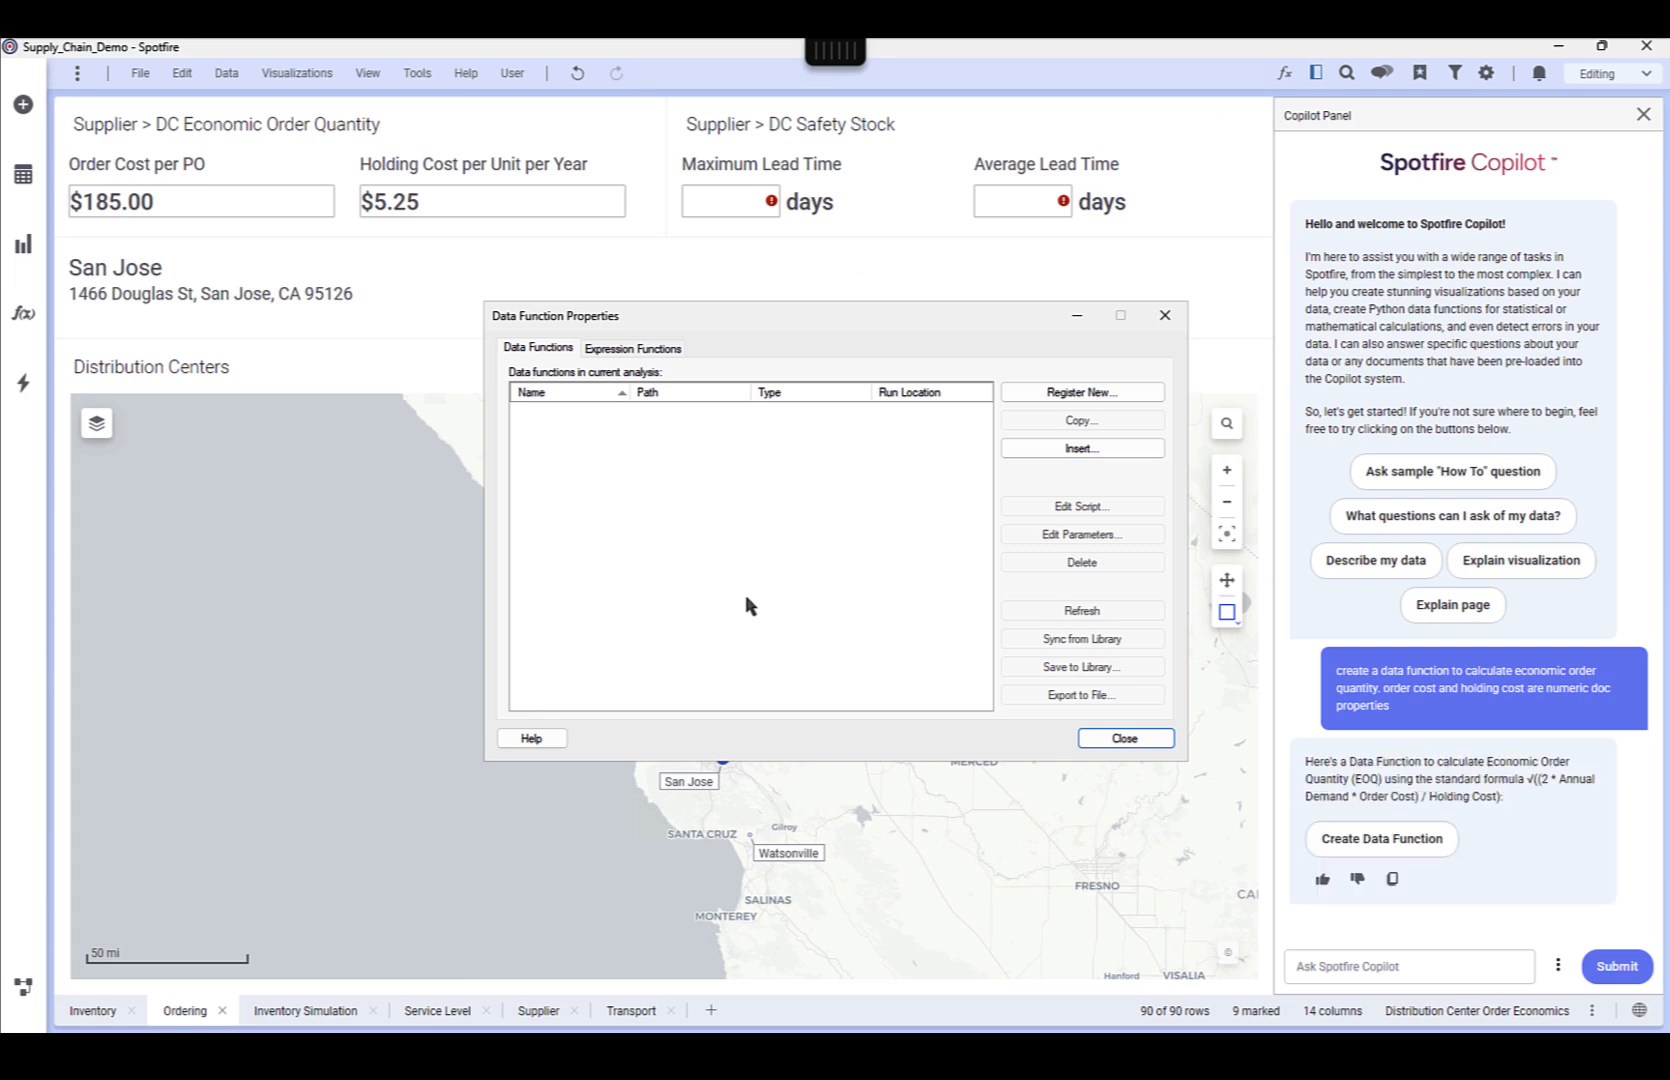
{"action": "left_click", "coordinate": [1381, 845]}
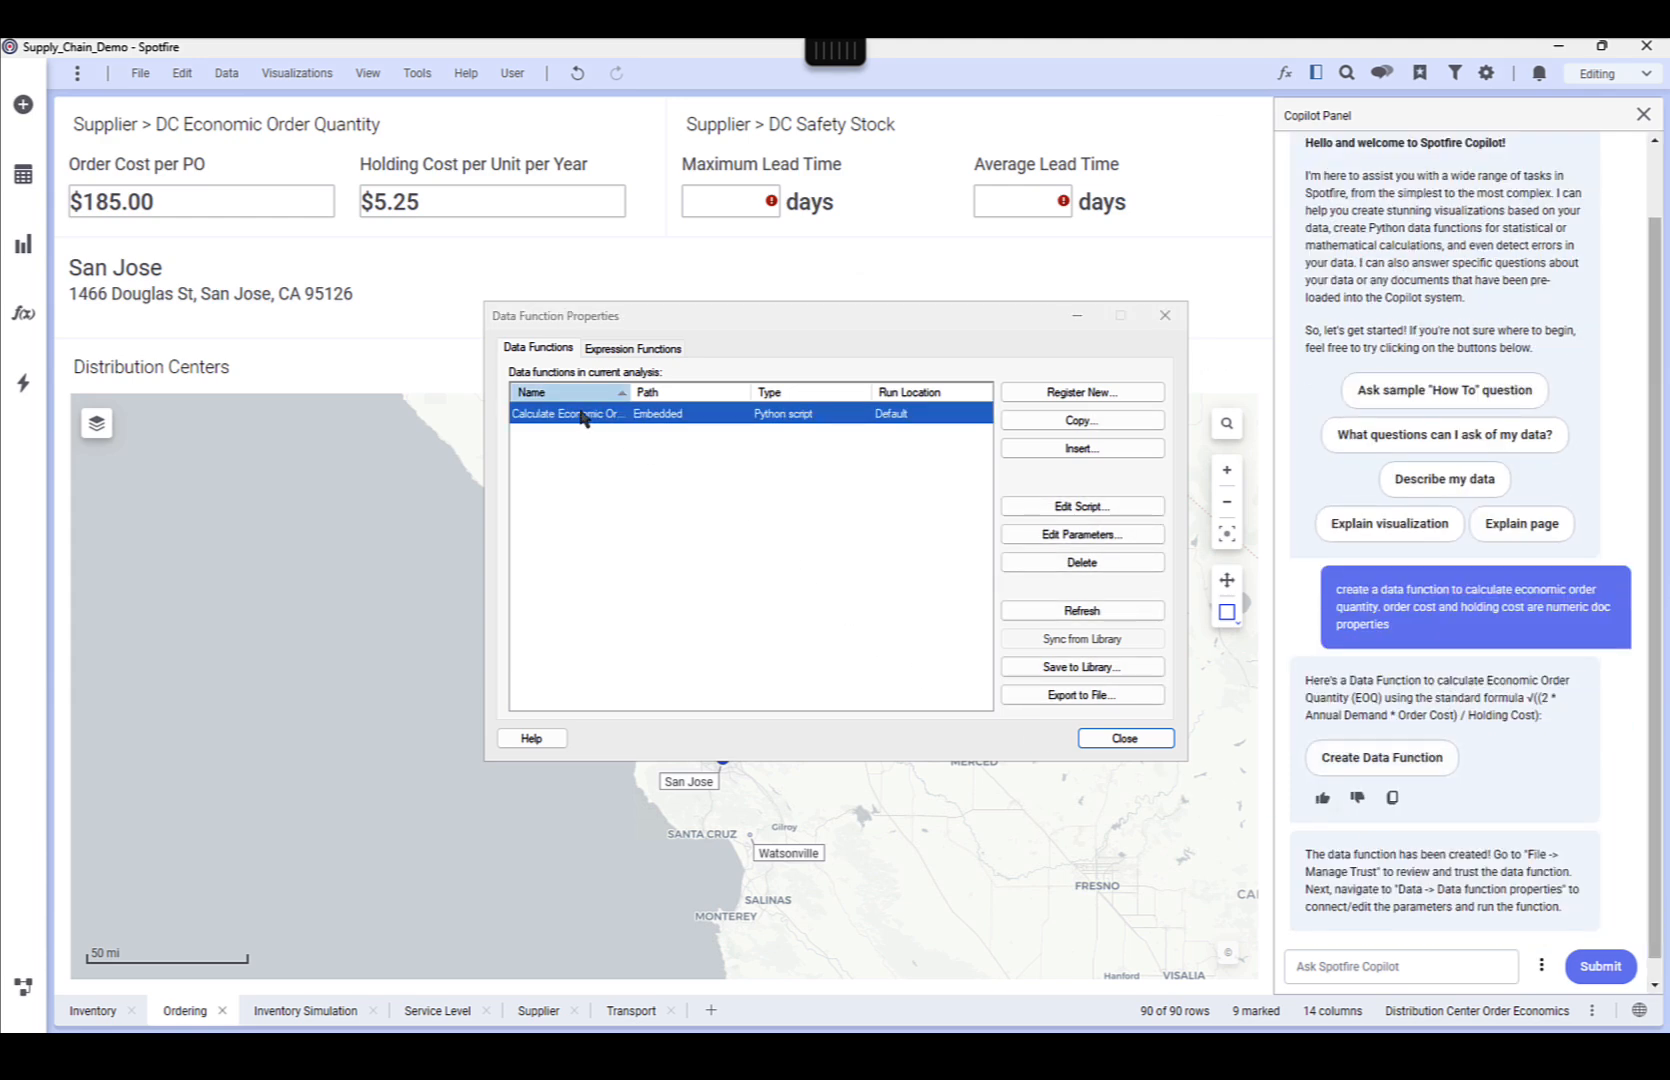
Review the script, input parameters and output parameters of the economic order quantity data function
{"action": "double_click", "coordinate": [585, 414]}
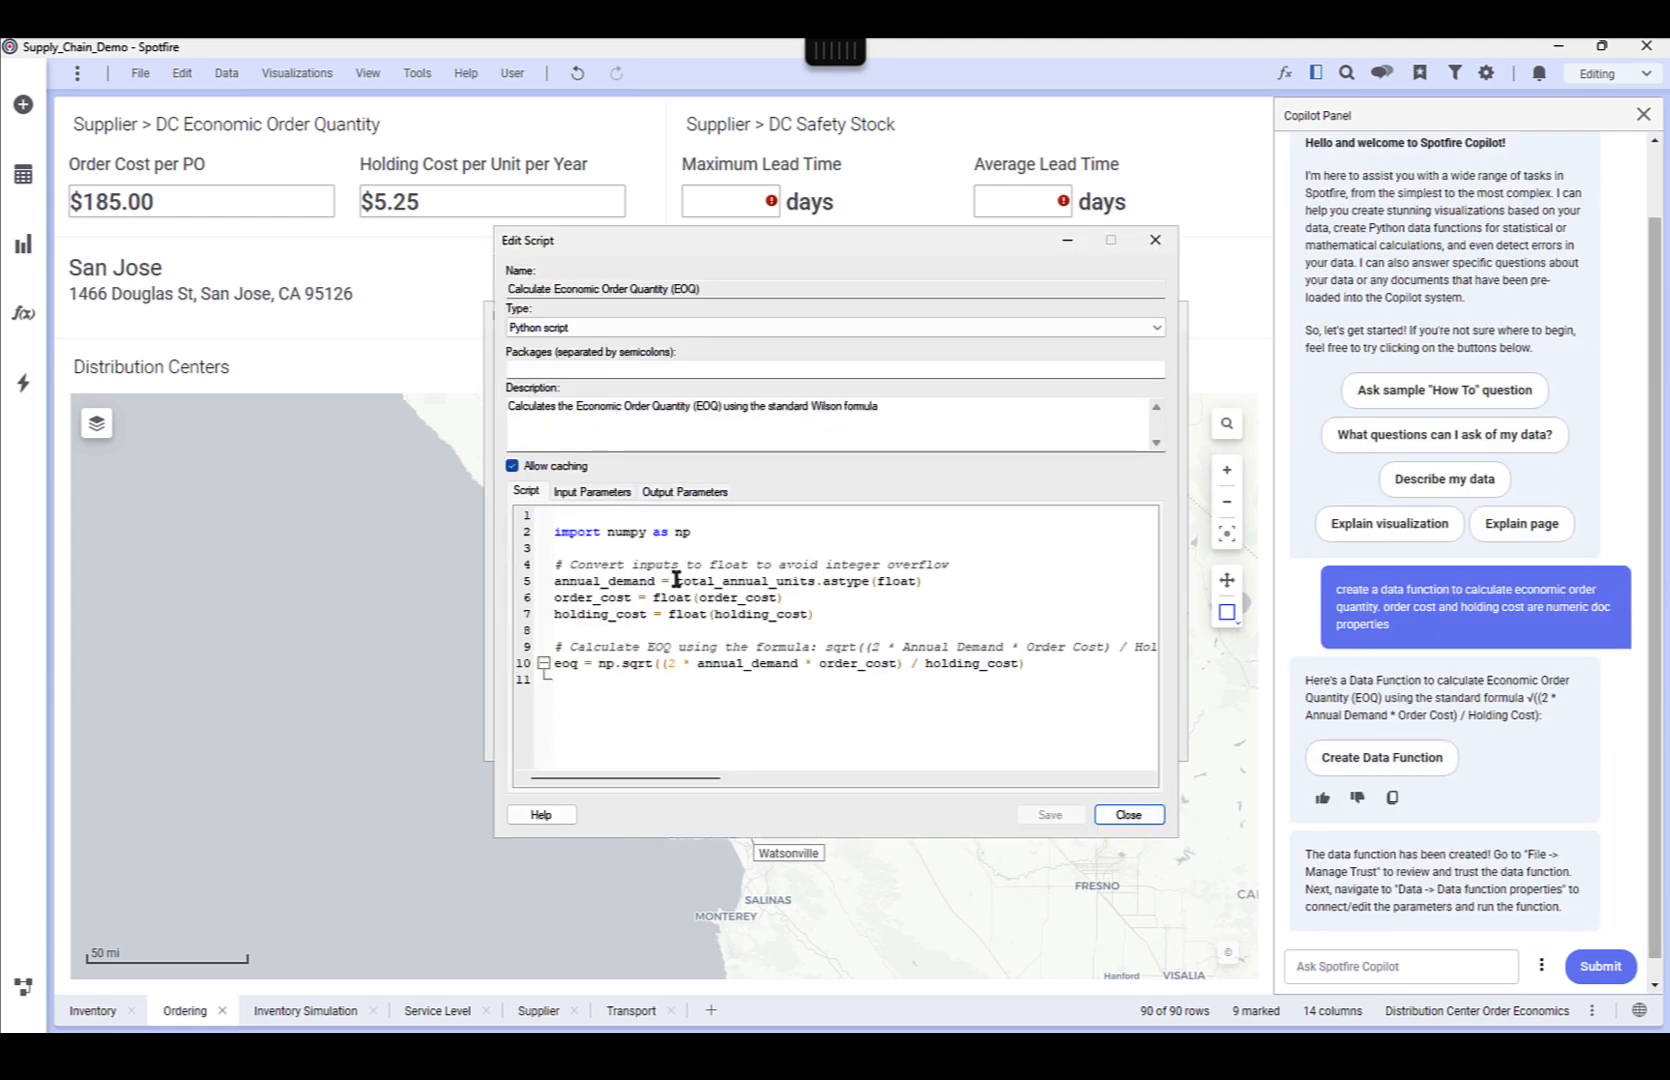
{"action": "left_click", "coordinate": [596, 492]}
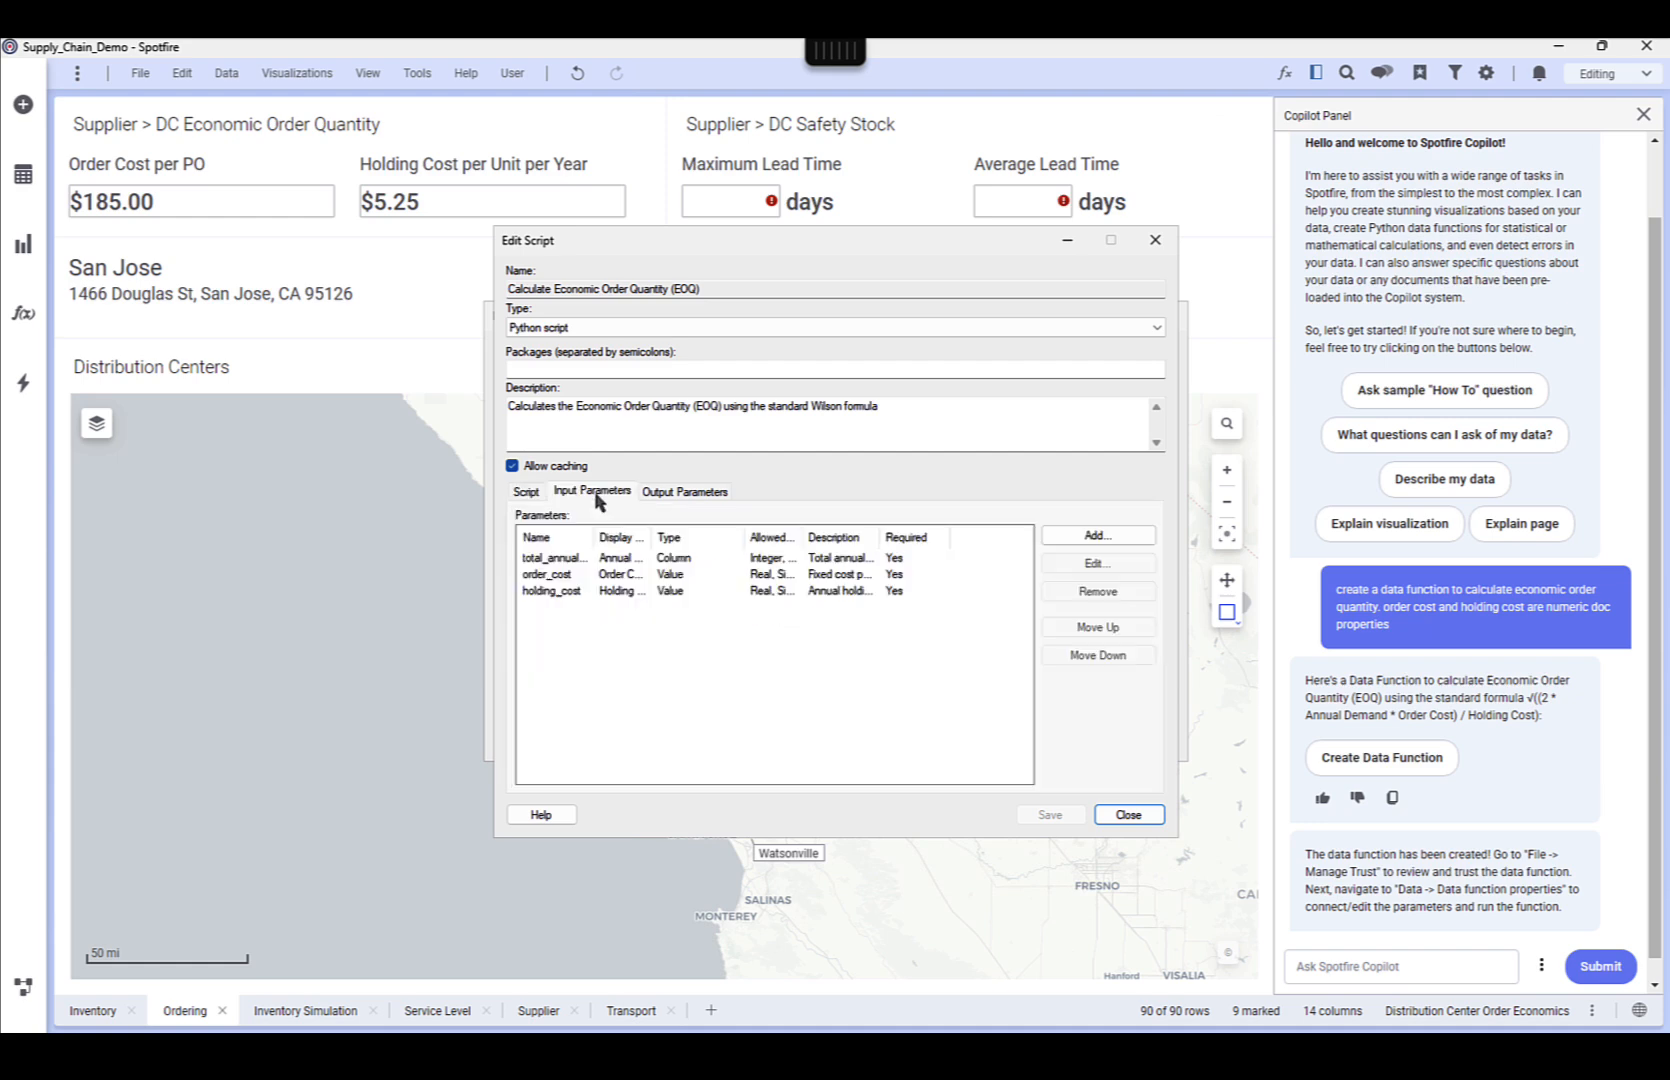
{"action": "left_click", "coordinate": [660, 500]}
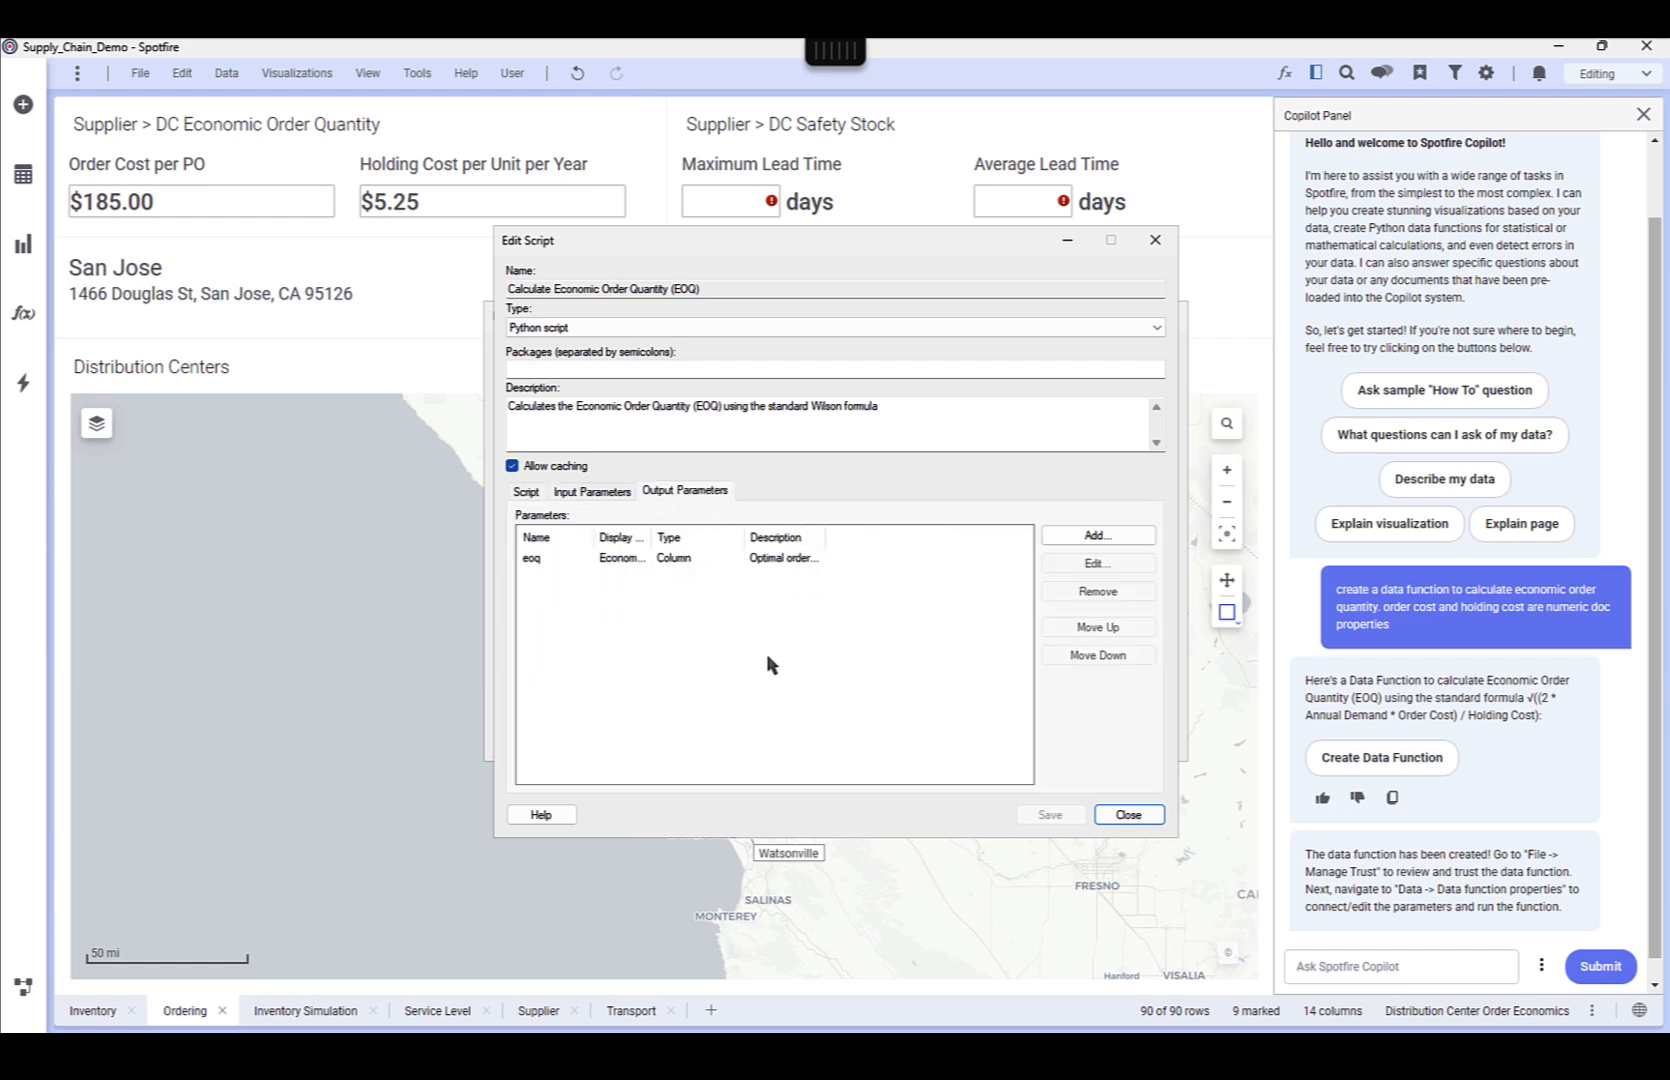
{"action": "left_click", "coordinate": [1100, 814]}
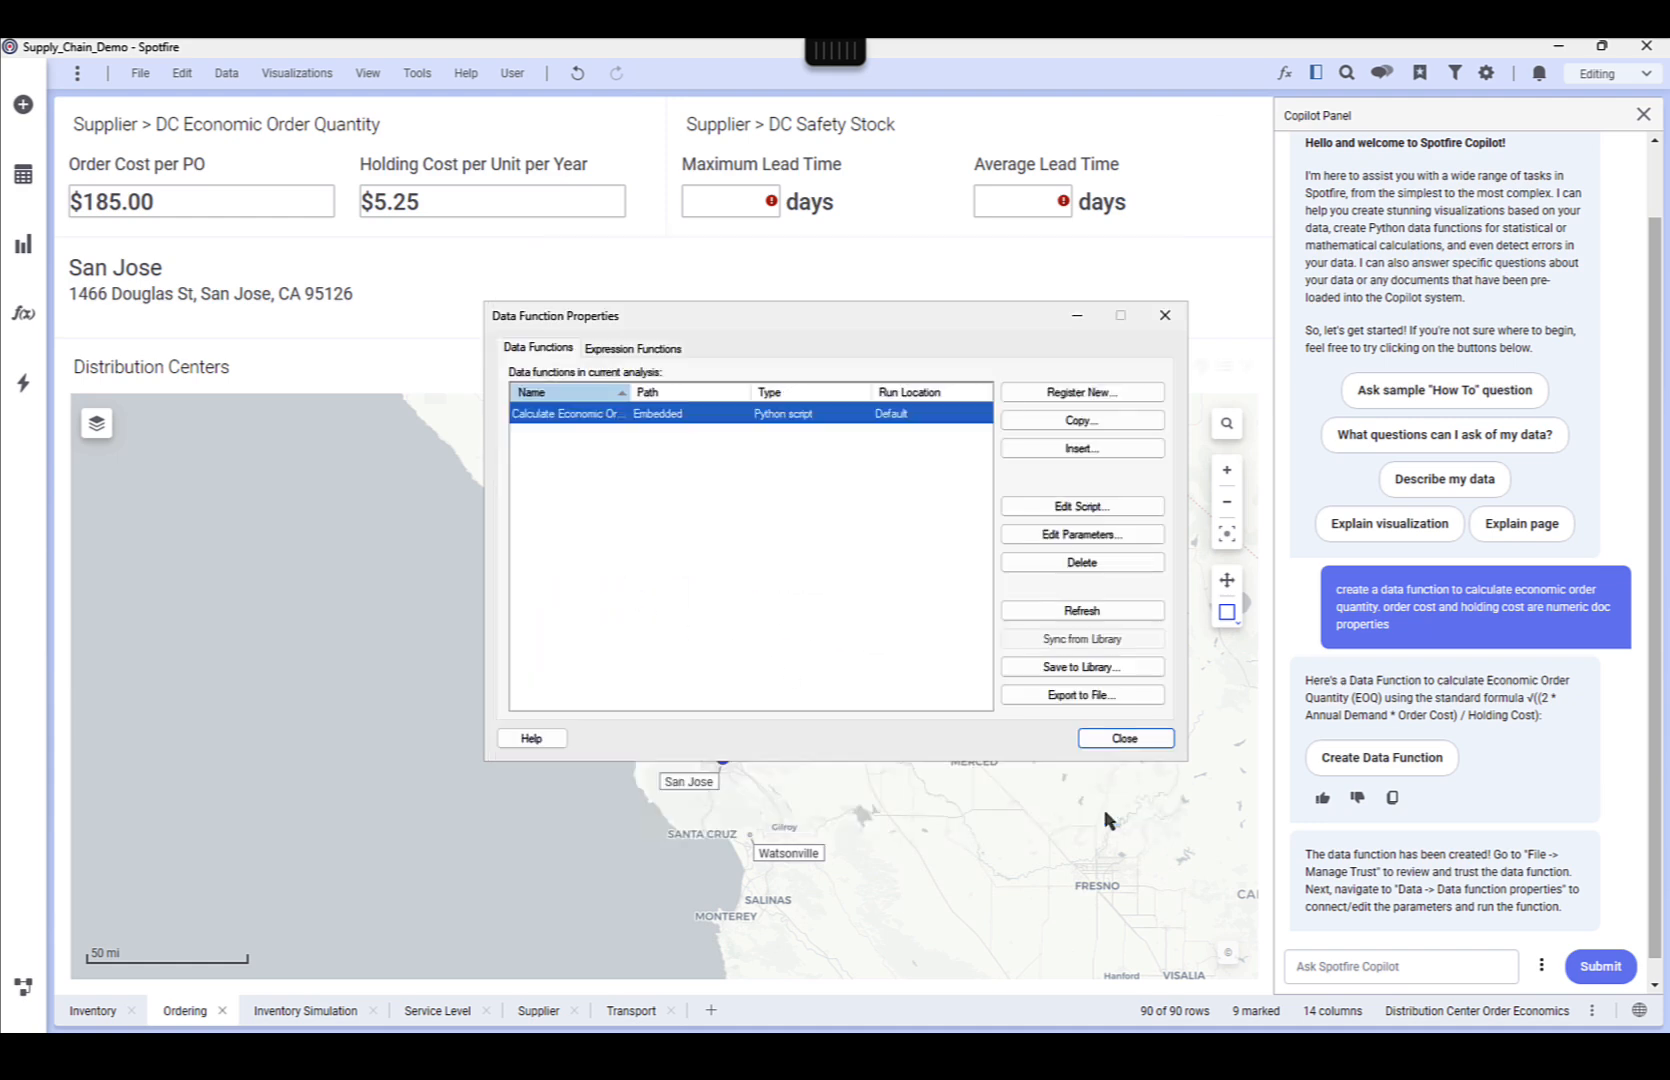
Trust all unsigned items in the analysis
{"action": "left_click", "coordinate": [140, 73]}
{"action": "left_click", "coordinate": [232, 413]}
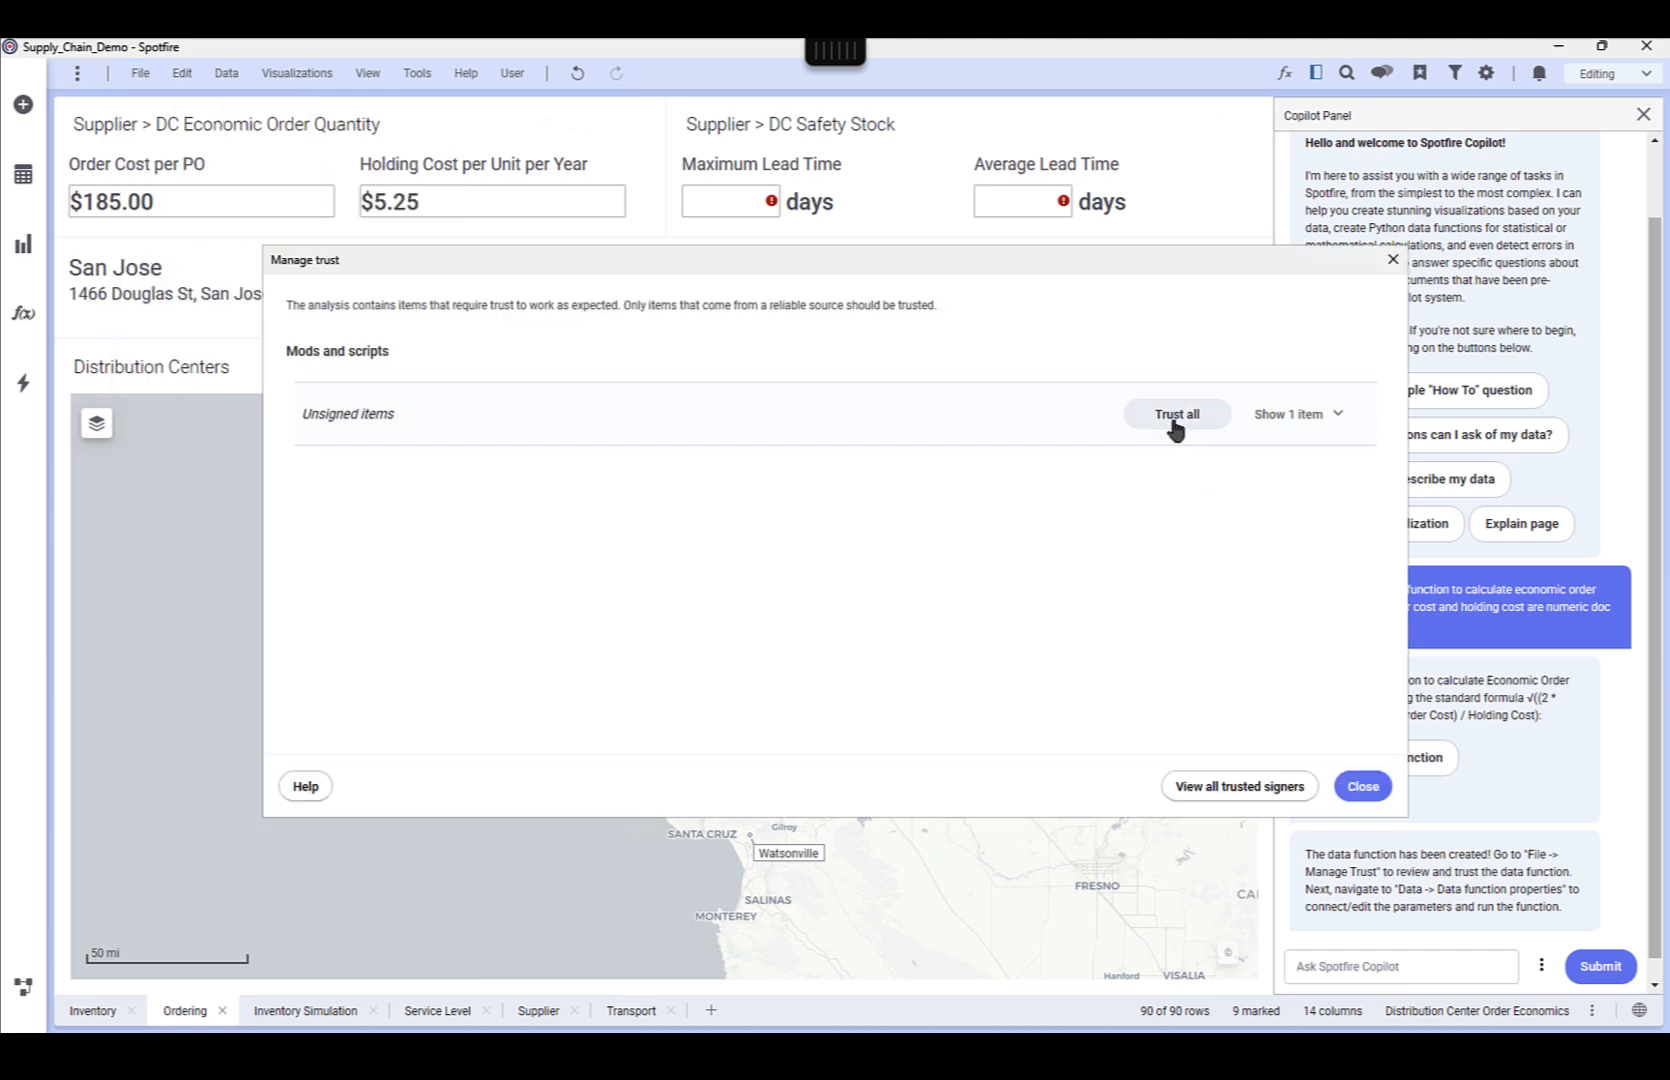
{"action": "left_click", "coordinate": [1178, 416]}
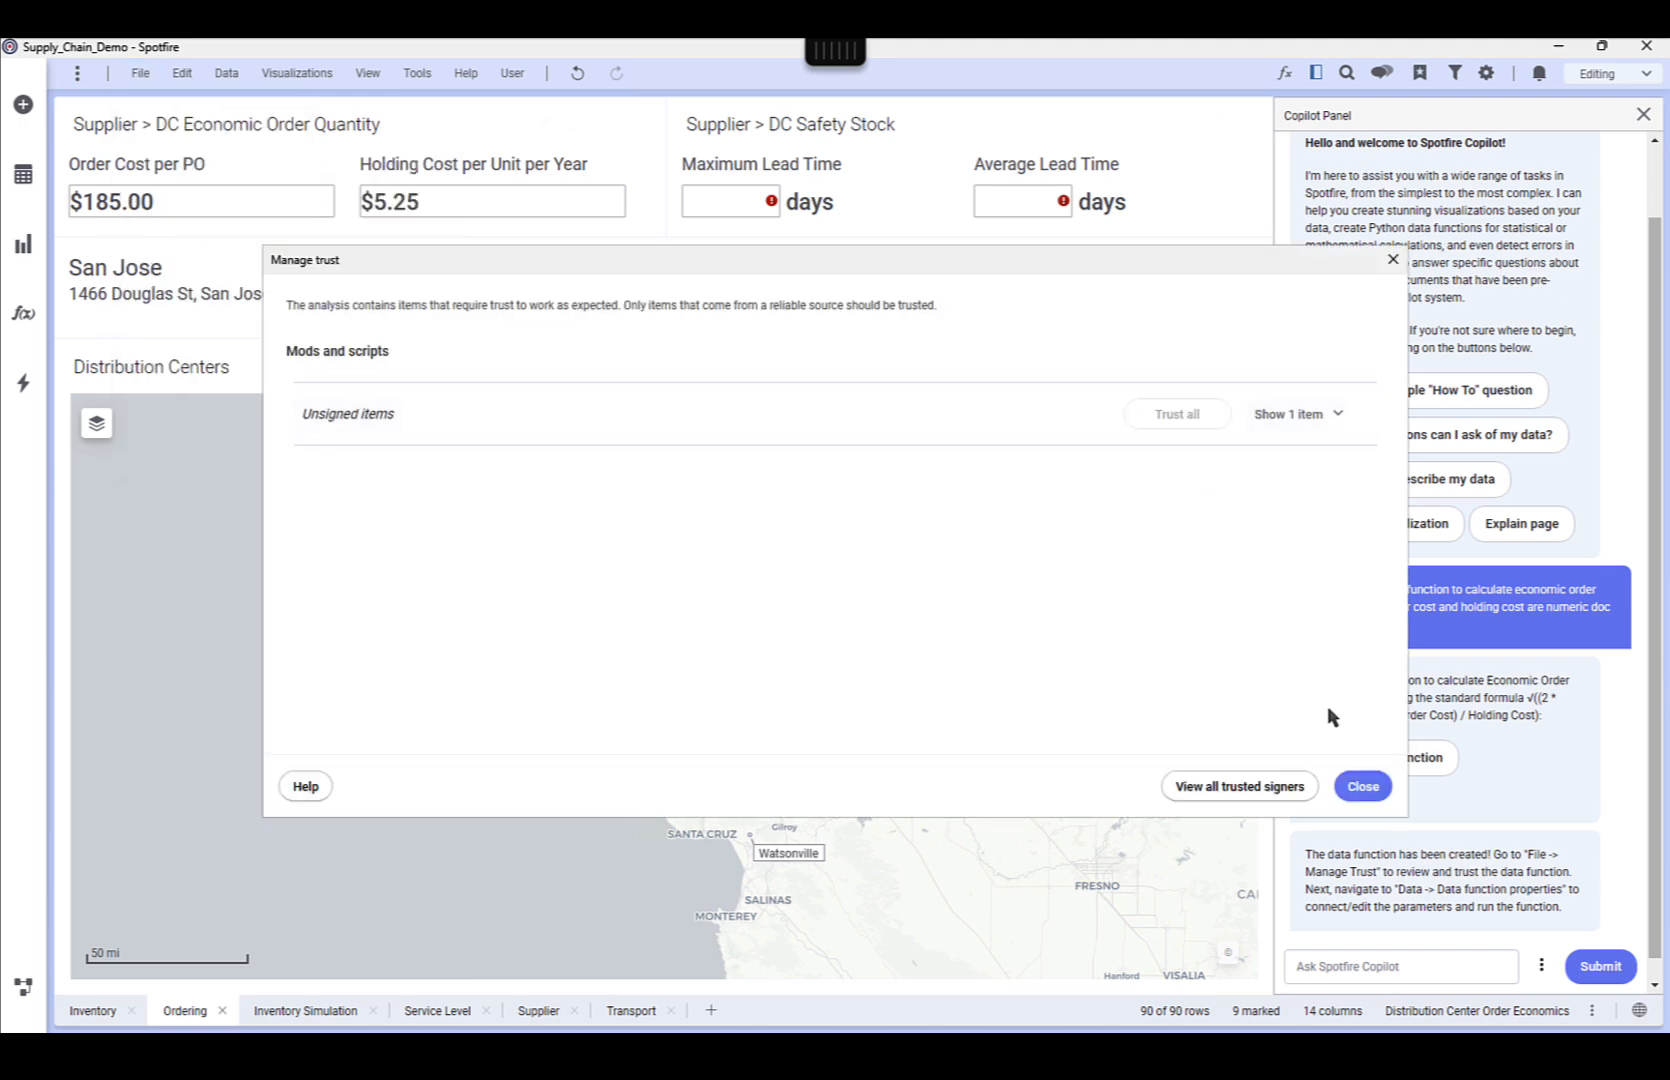
{"action": "left_click", "coordinate": [1362, 786]}
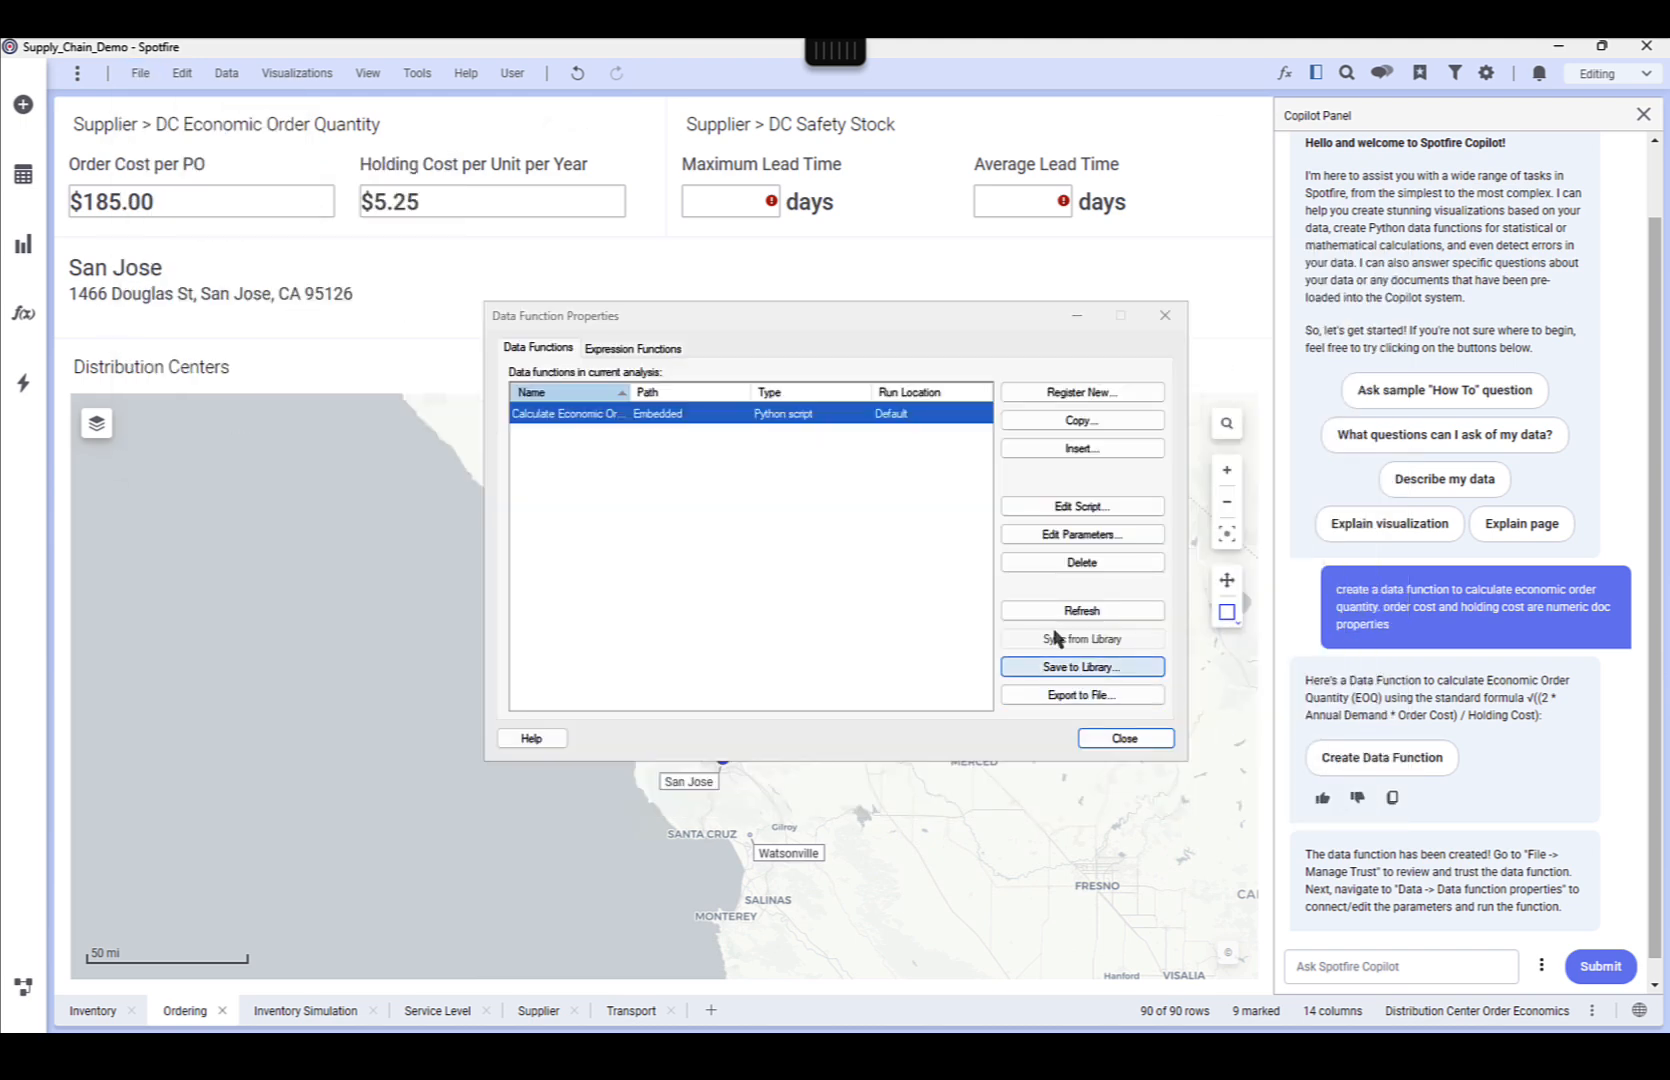
Set the data function's Annual Demand input to the total annual column of Distribution Center Order Economics
{"action": "left_click", "coordinate": [1103, 536]}
{"action": "left_click", "coordinate": [541, 513]}
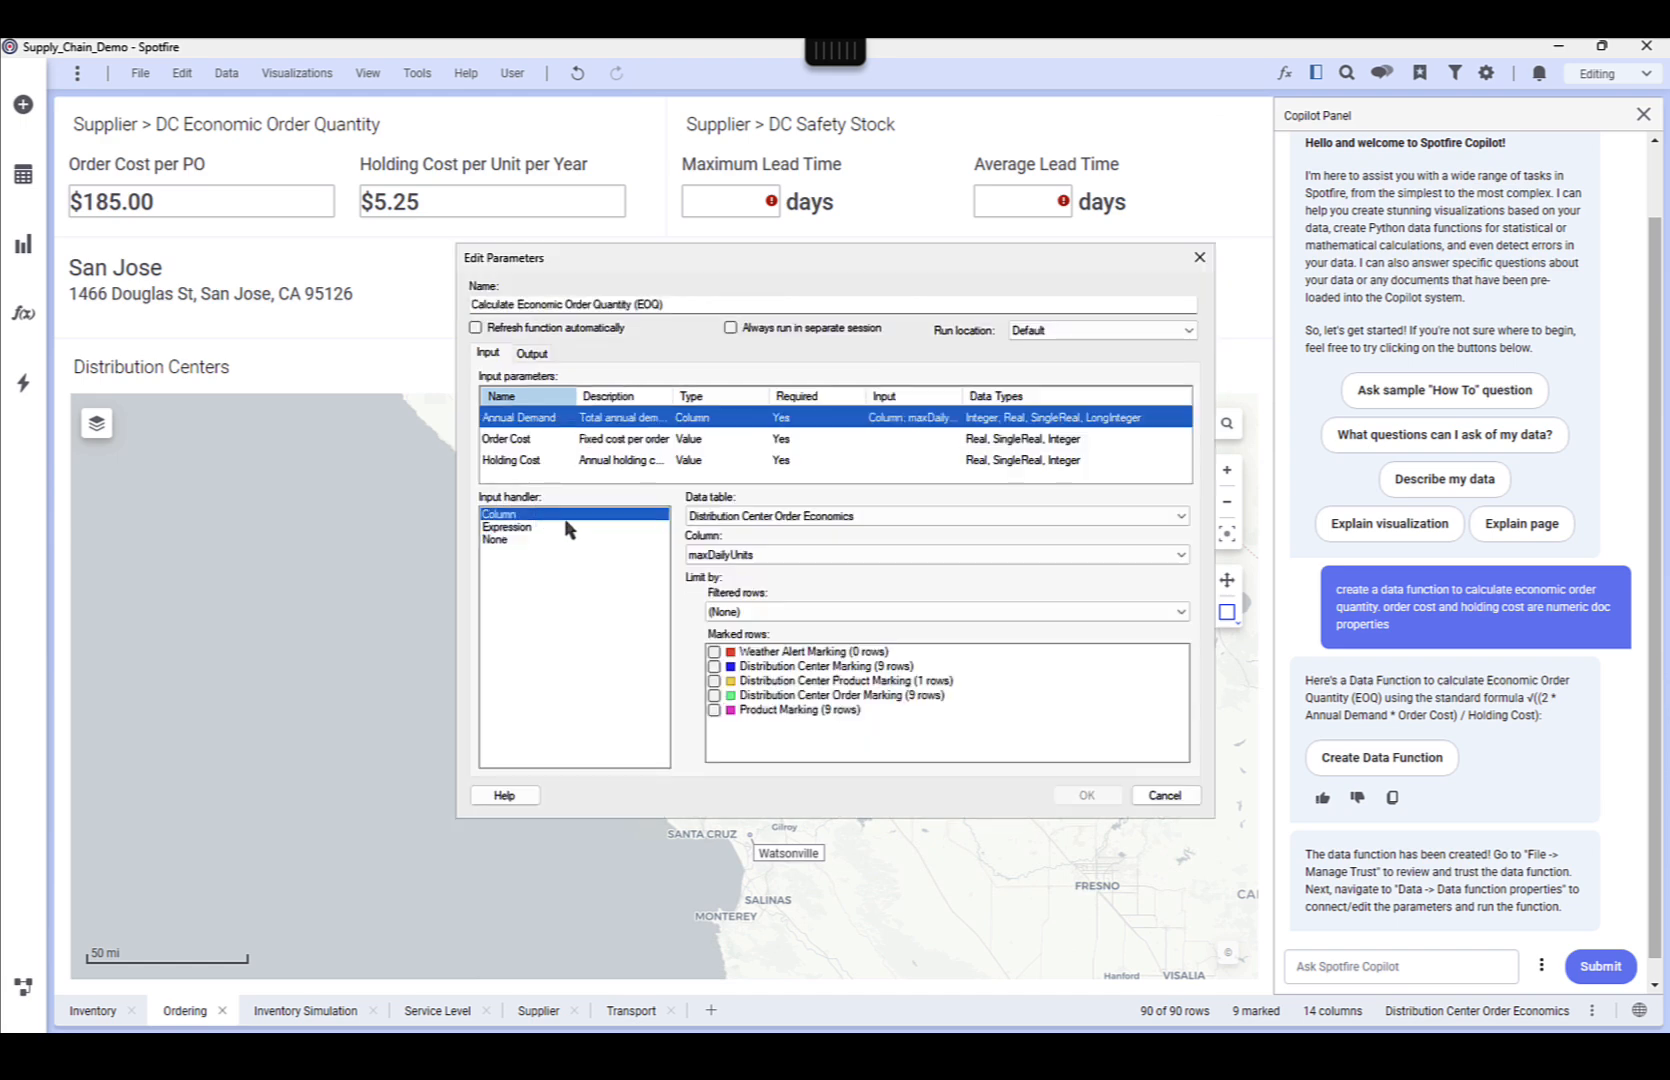
{"action": "left_click", "coordinate": [706, 556]}
{"action": "left_click", "coordinate": [716, 596]}
Link the Order Cost and Holding Cost inputs to the matching EOQ distribution center document properties
{"action": "left_click", "coordinate": [543, 440]}
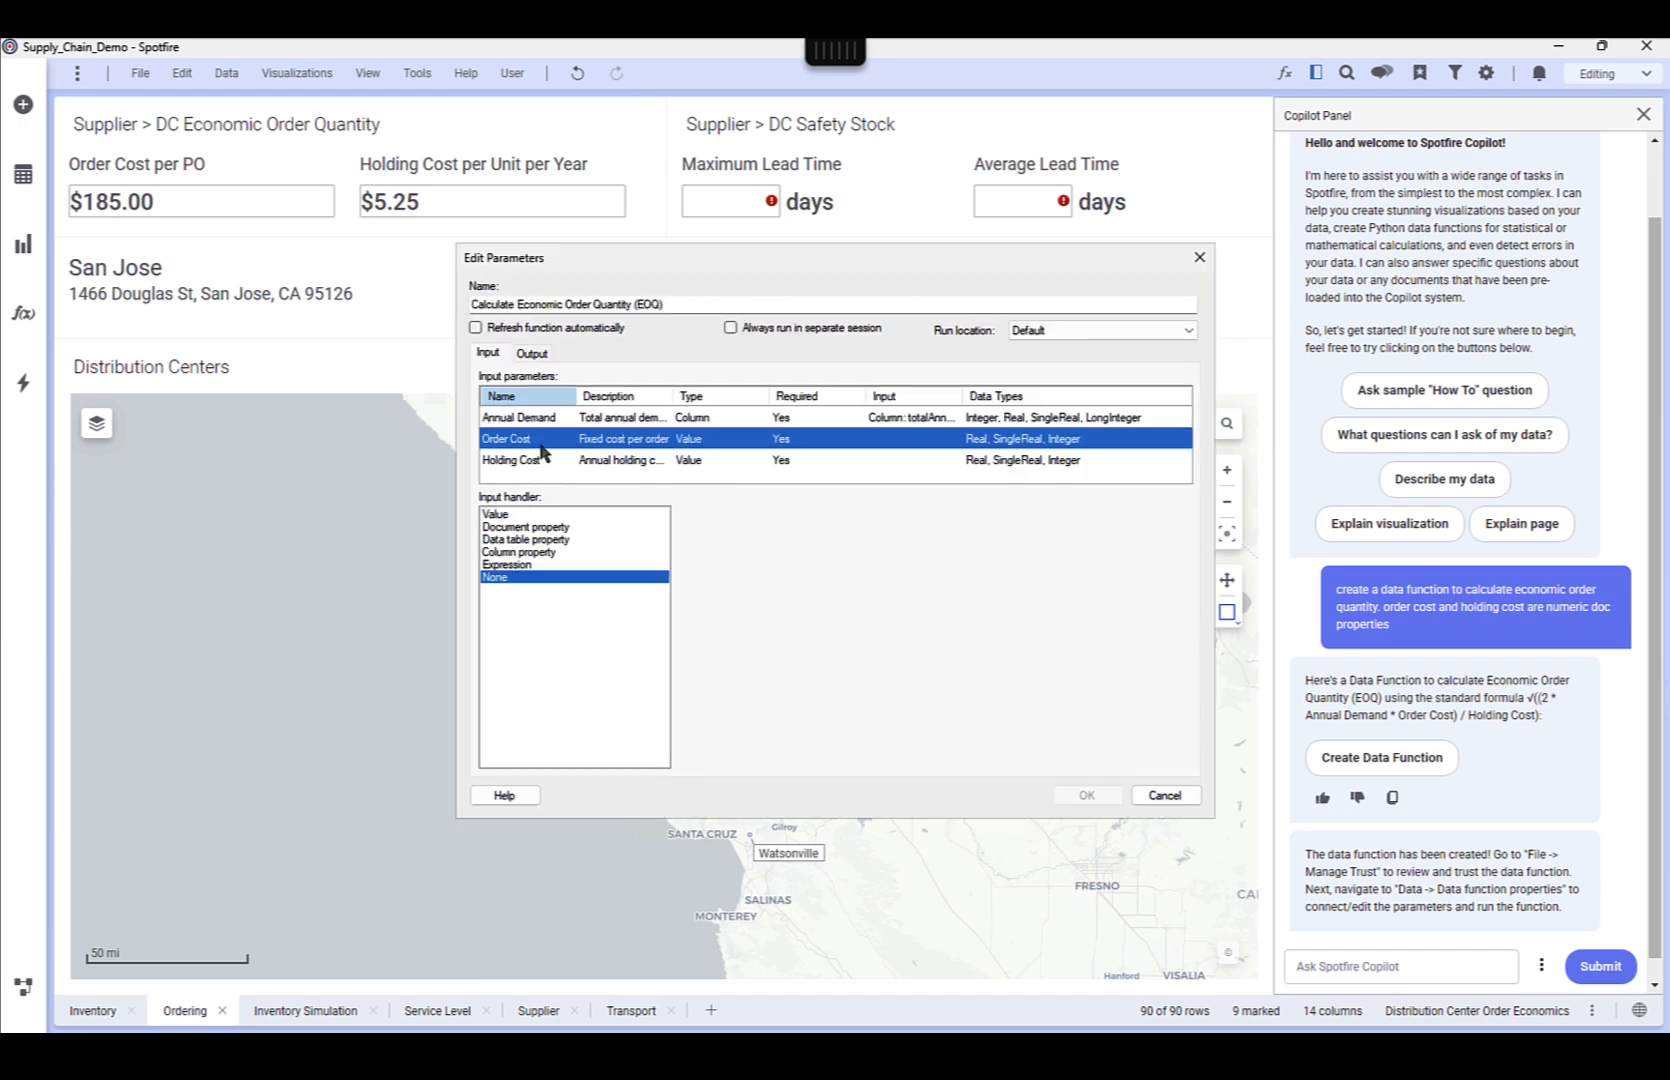
{"action": "left_click", "coordinate": [547, 528]}
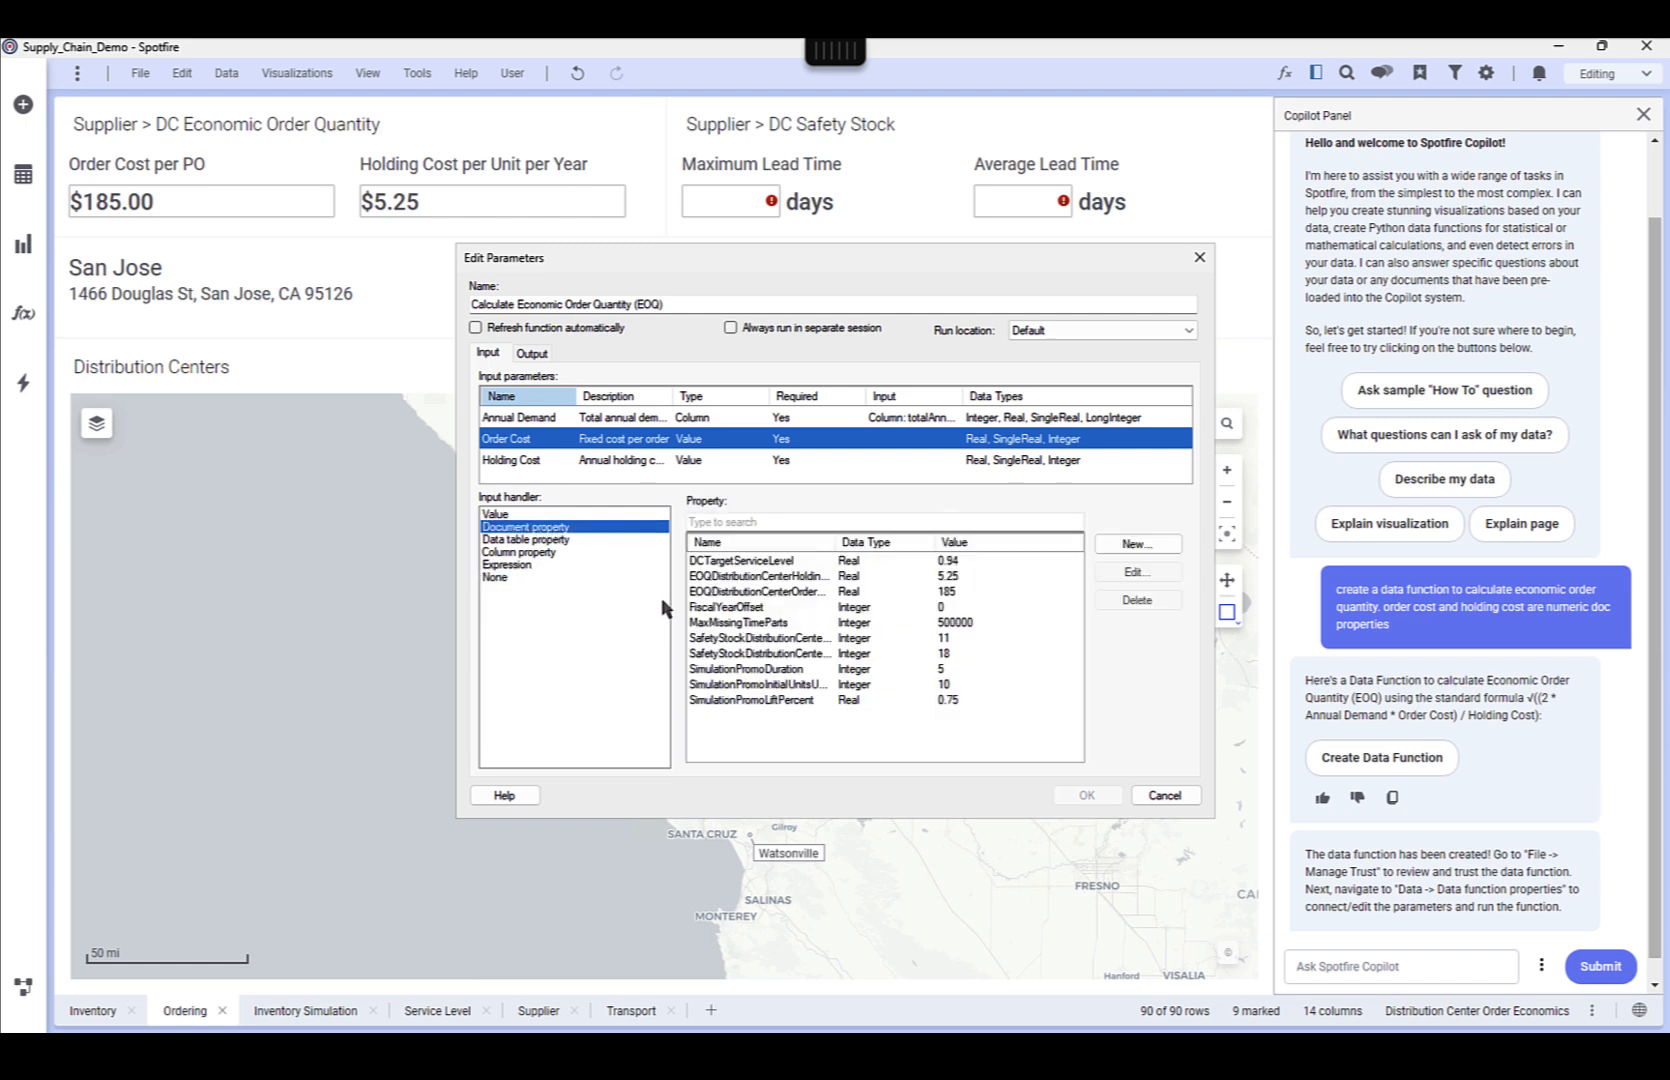
{"action": "left_click", "coordinate": [758, 592]}
{"action": "left_click", "coordinate": [570, 460]}
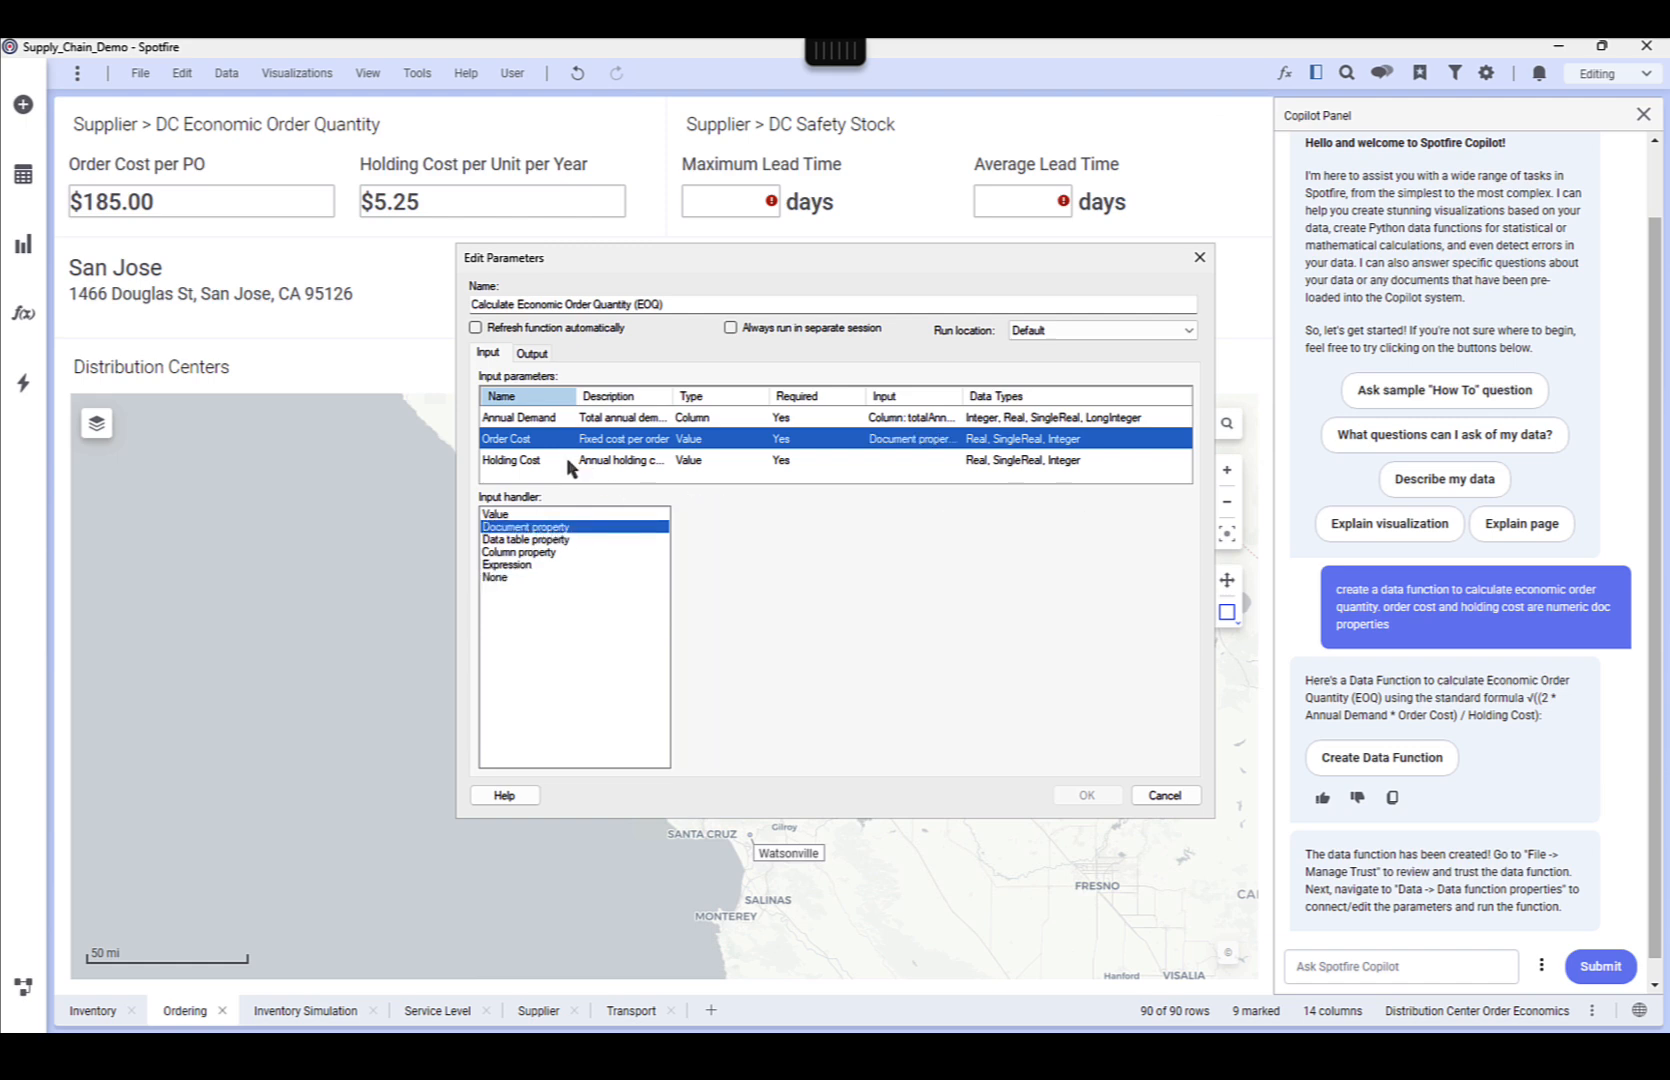
{"action": "left_click", "coordinate": [527, 527]}
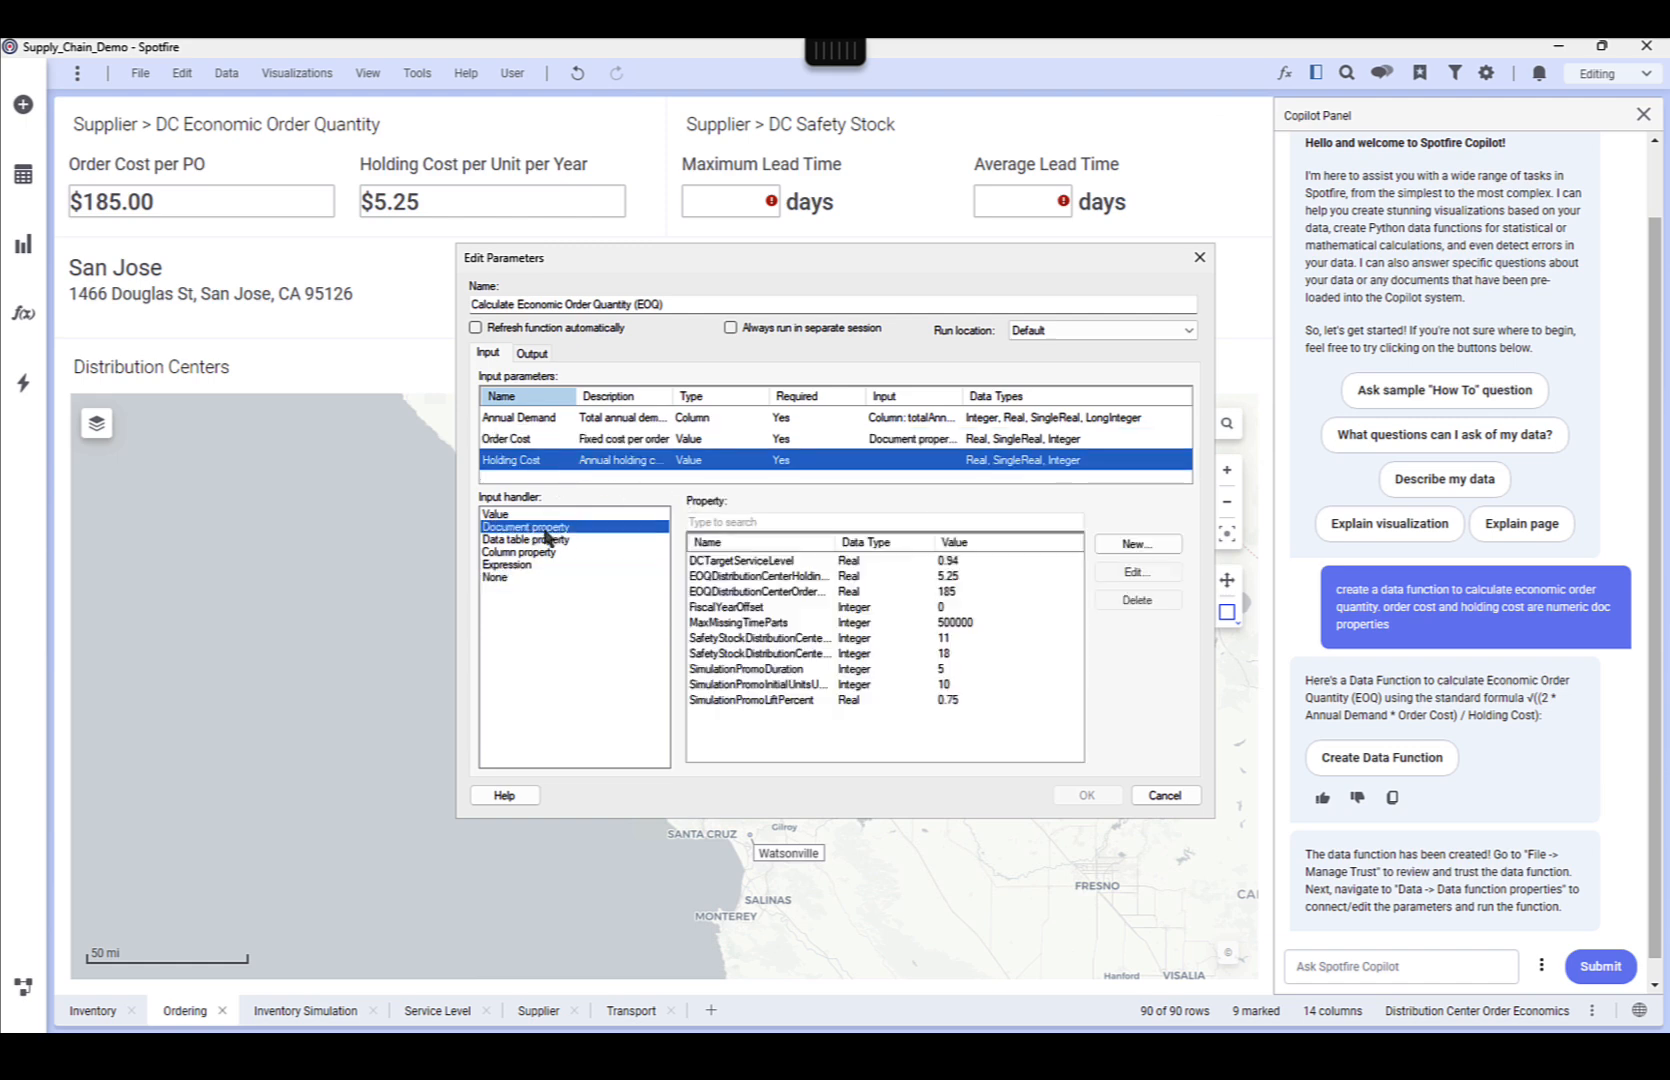
{"action": "left_click", "coordinate": [772, 578]}
Set the Economic Order Quantity output to add columns to the Distribution Center Order Economics table and save the data function's parameters
{"action": "left_click", "coordinate": [531, 353]}
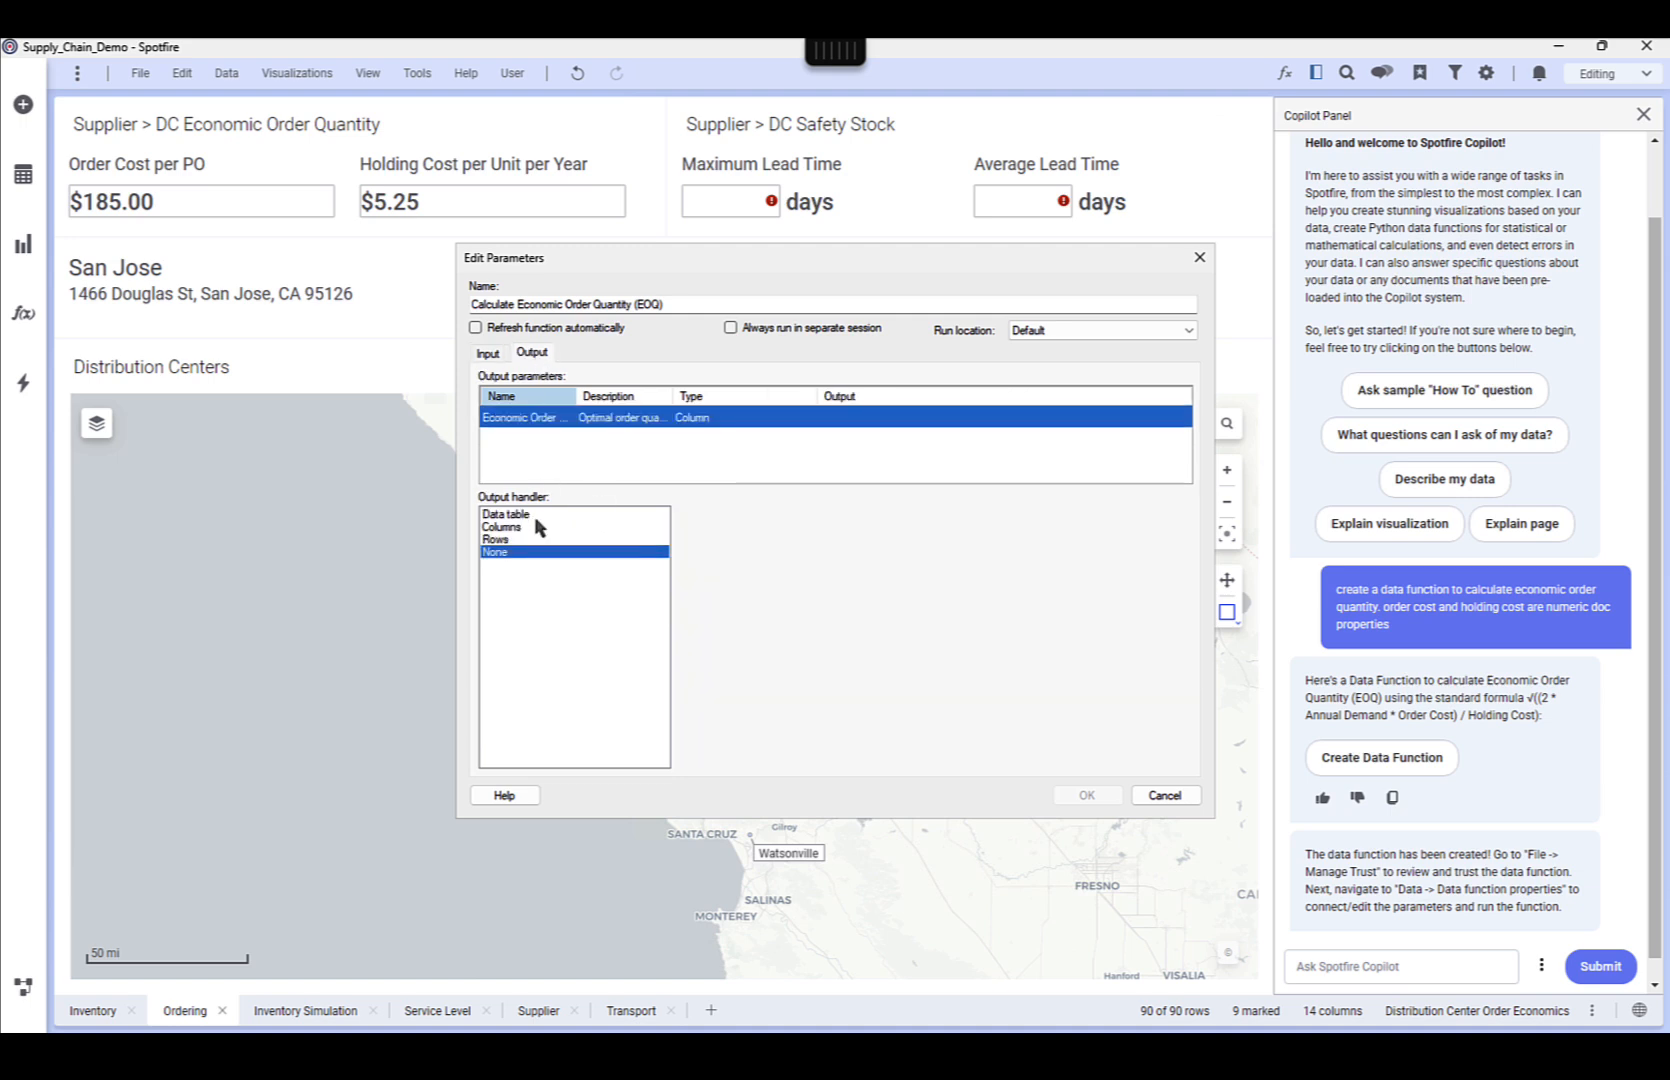
{"action": "left_click", "coordinate": [528, 528]}
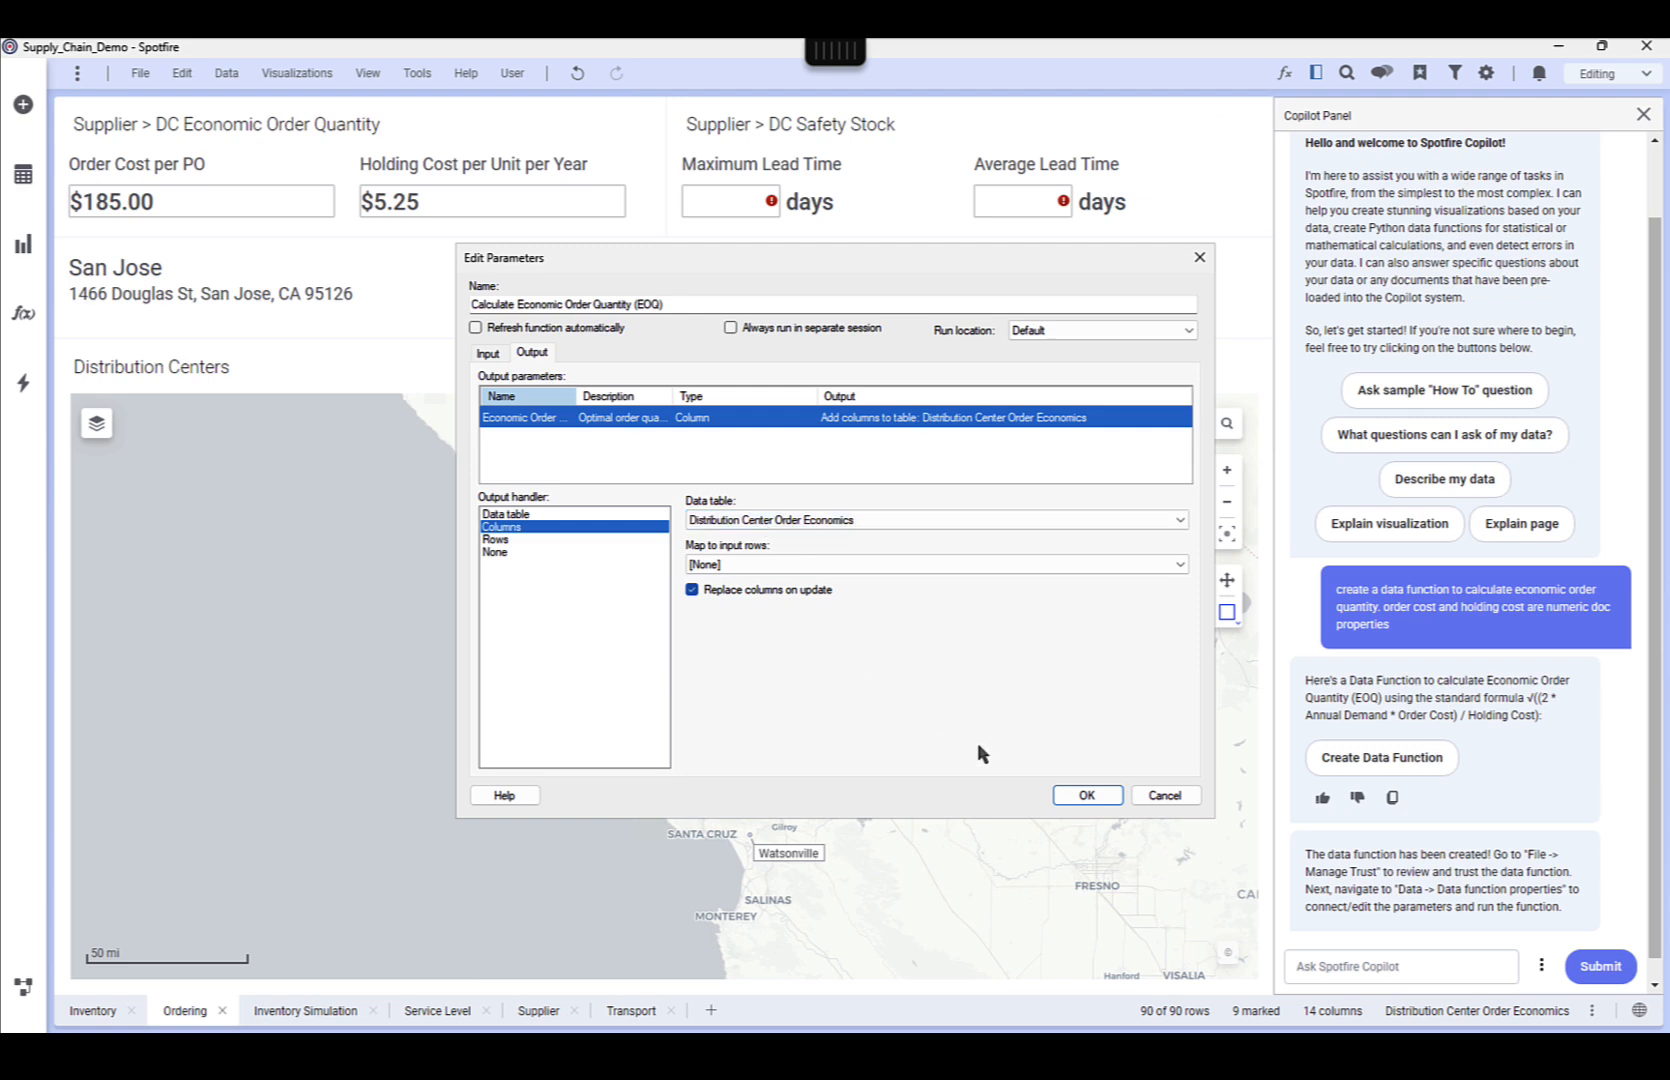
{"action": "left_click", "coordinate": [489, 354]}
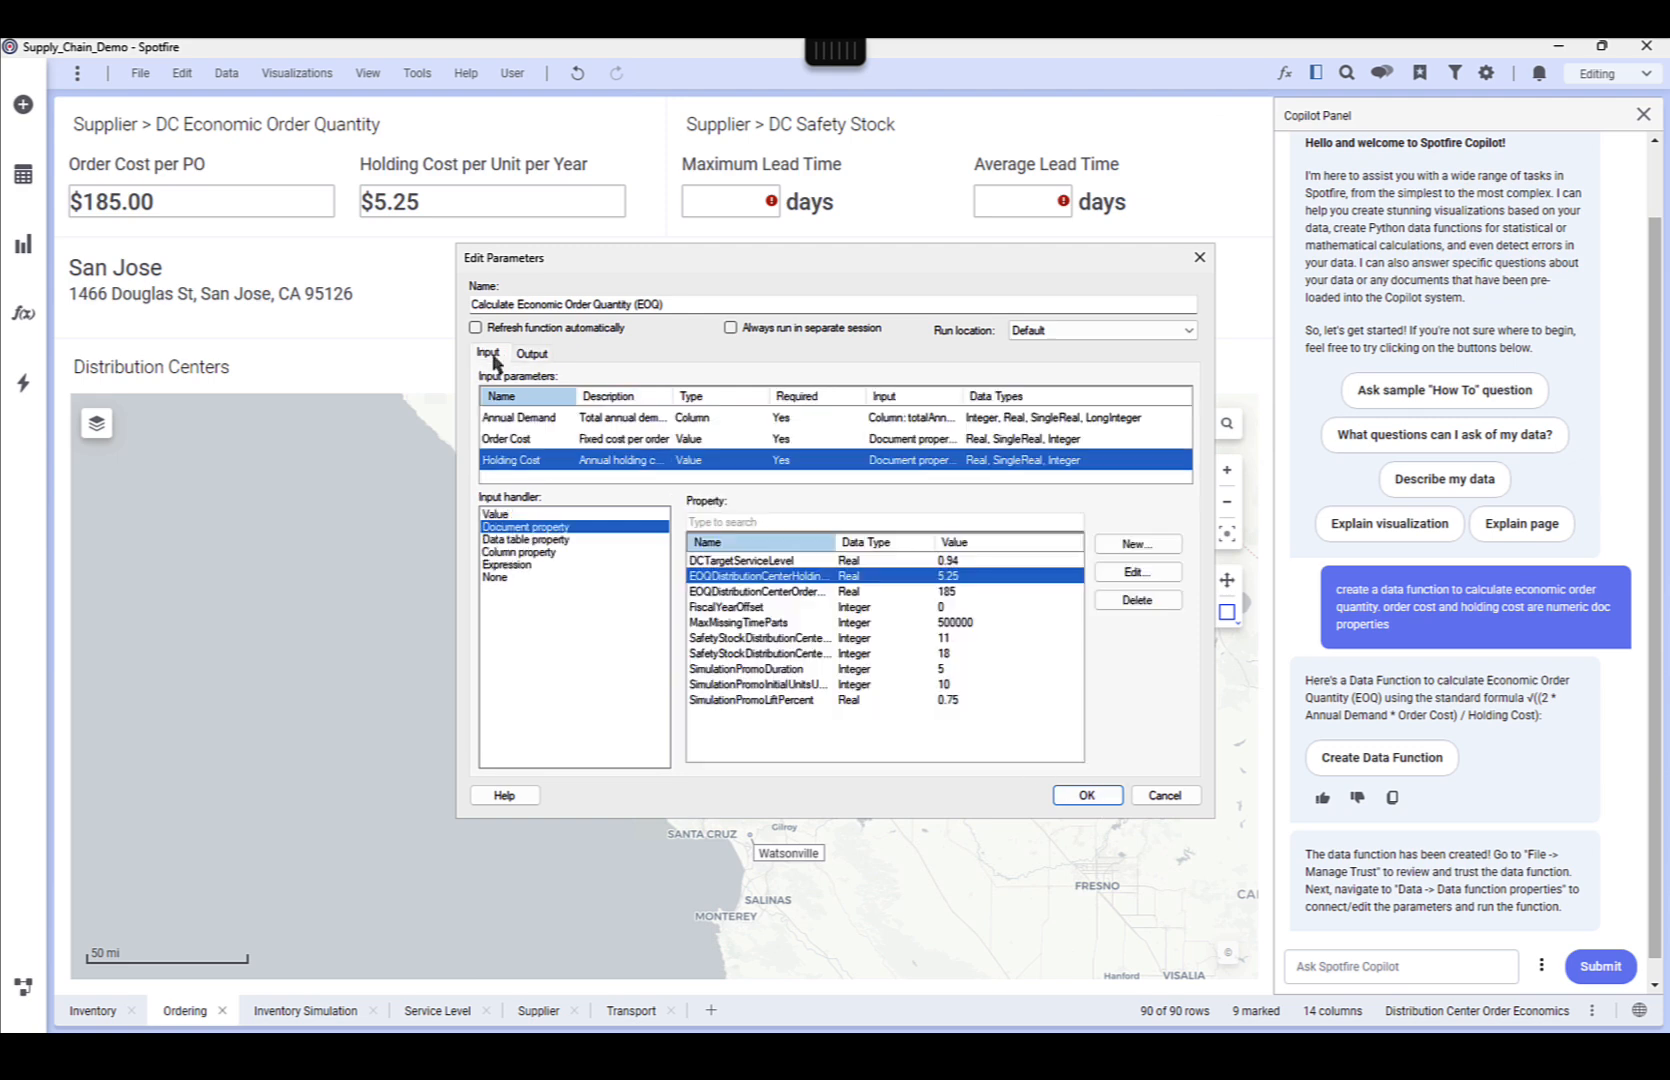
{"action": "left_click", "coordinate": [605, 418]}
{"action": "left_click", "coordinate": [533, 354]}
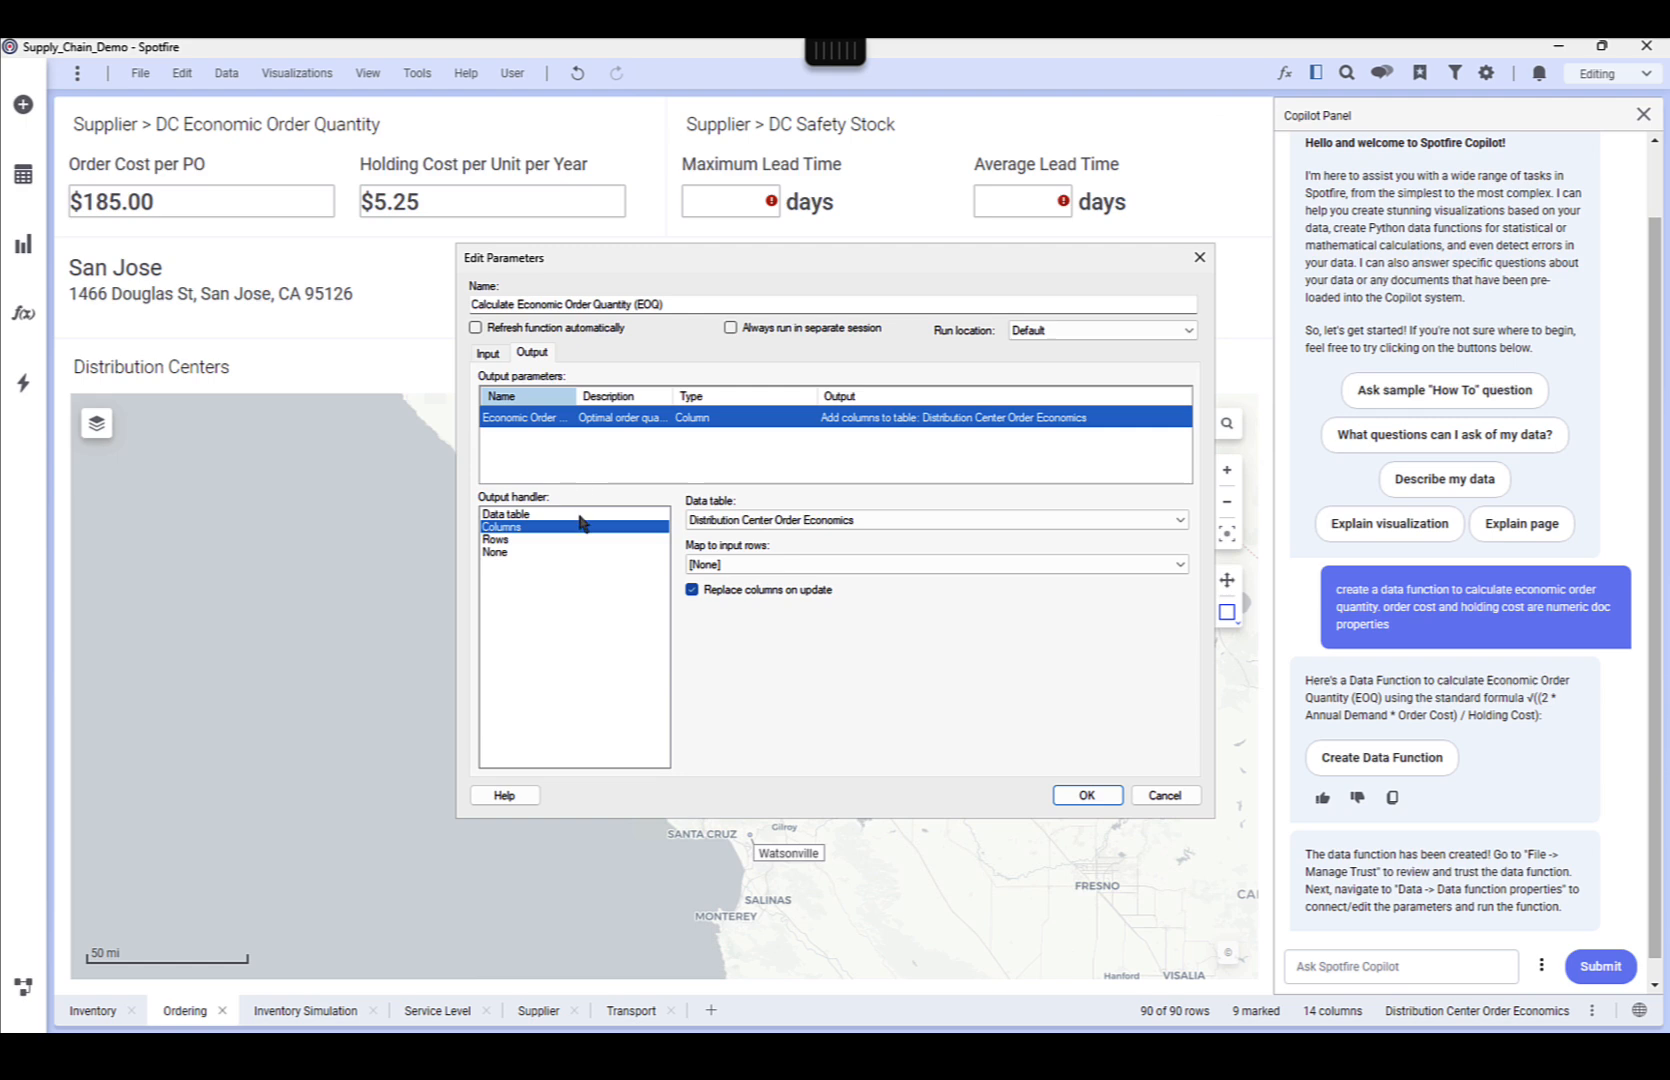
{"action": "left_click", "coordinate": [1086, 796]}
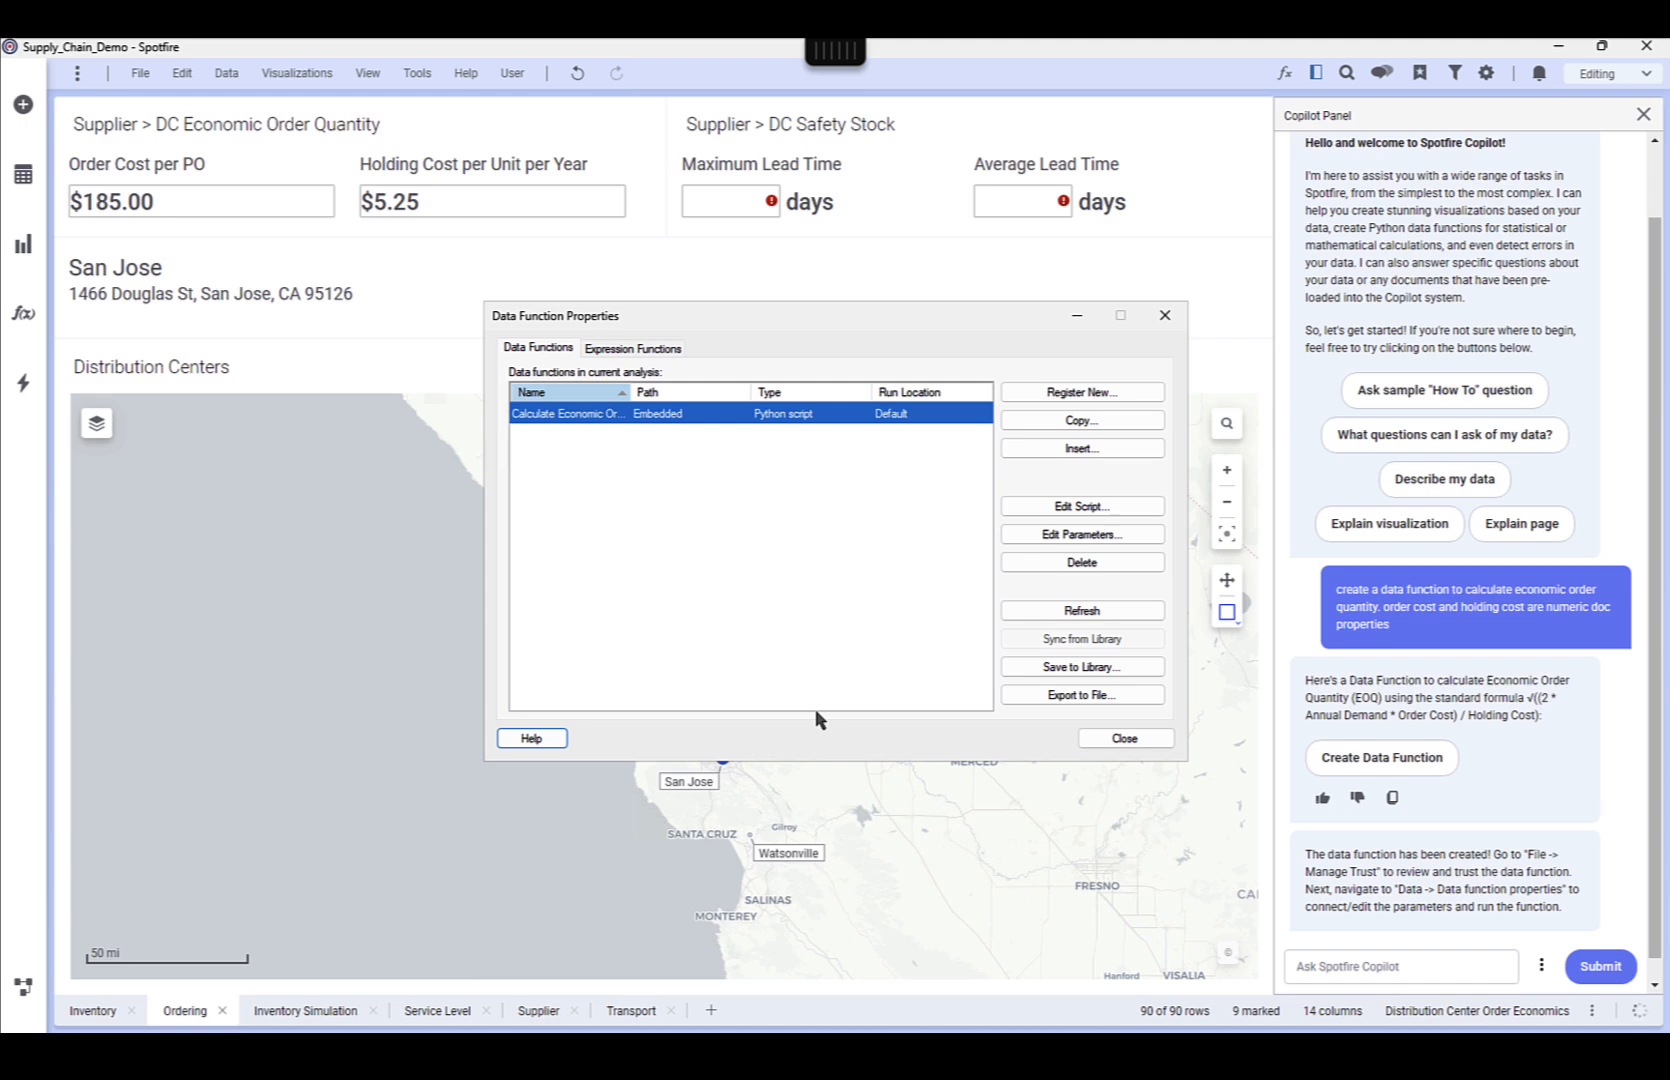
{"action": "left_click", "coordinate": [1125, 738]}
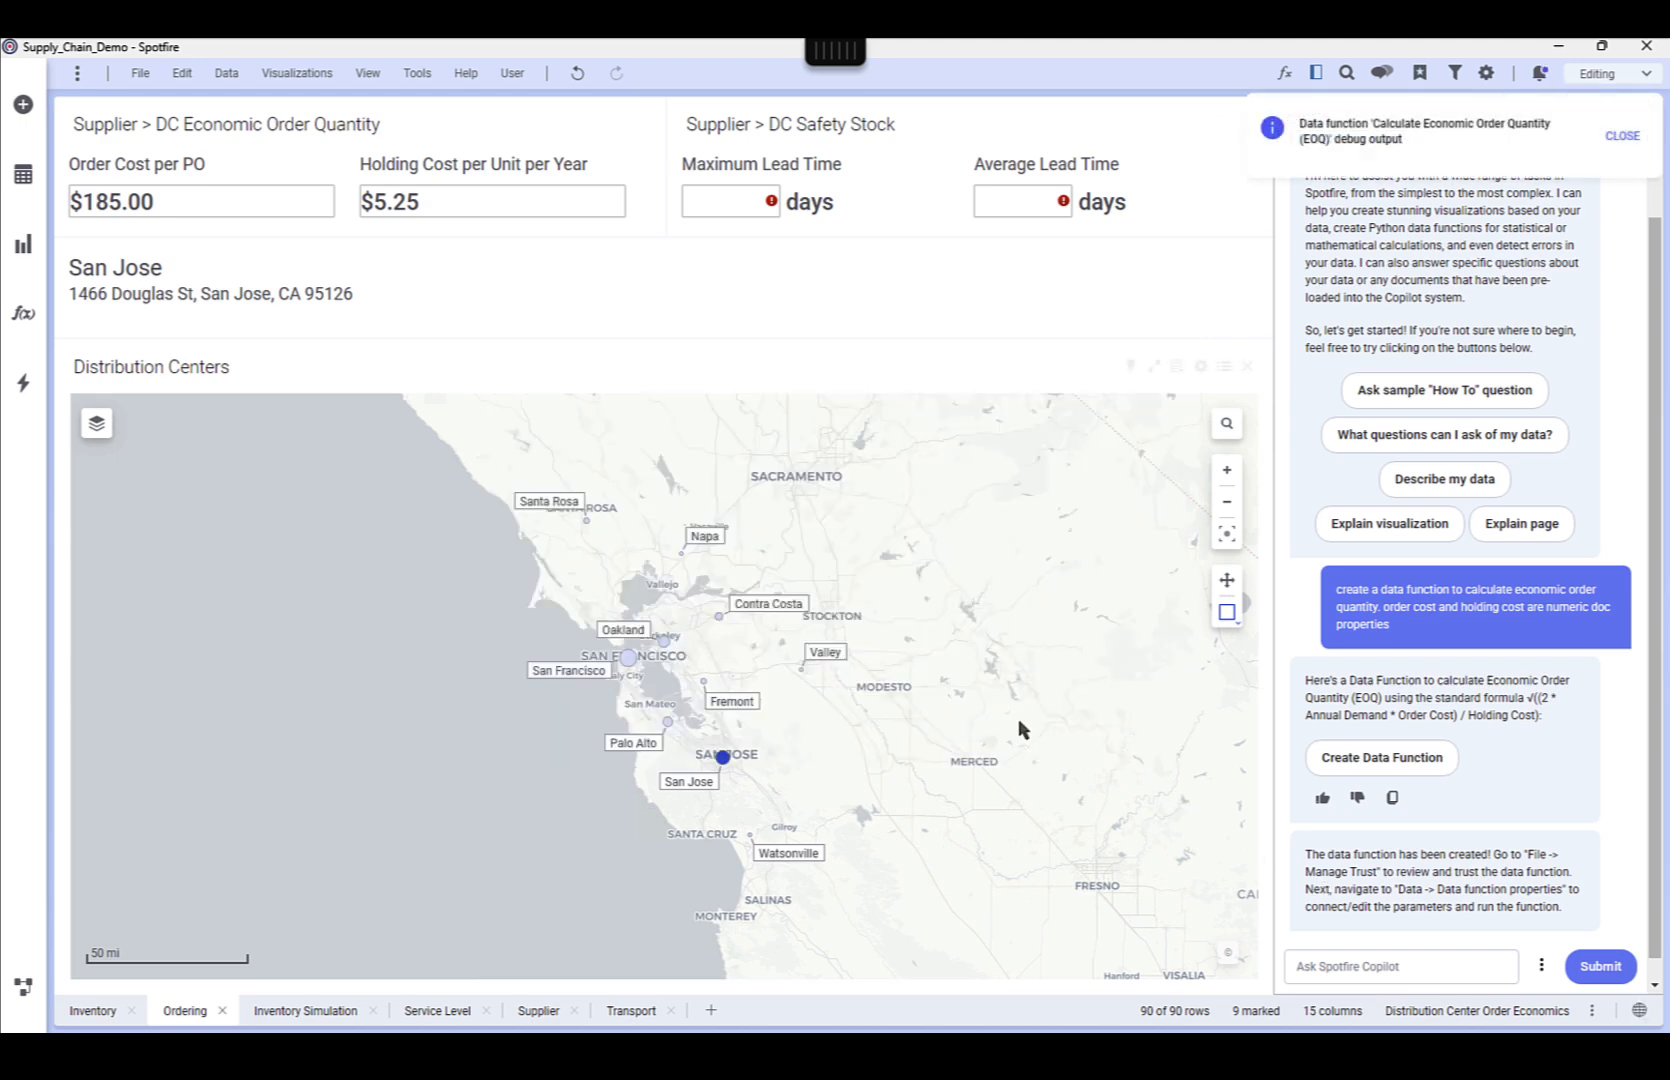
Inspect the data function's flow in the data canvas and the eoq column in the Distribution Center Order Economics table
{"action": "left_click", "coordinate": [23, 987]}
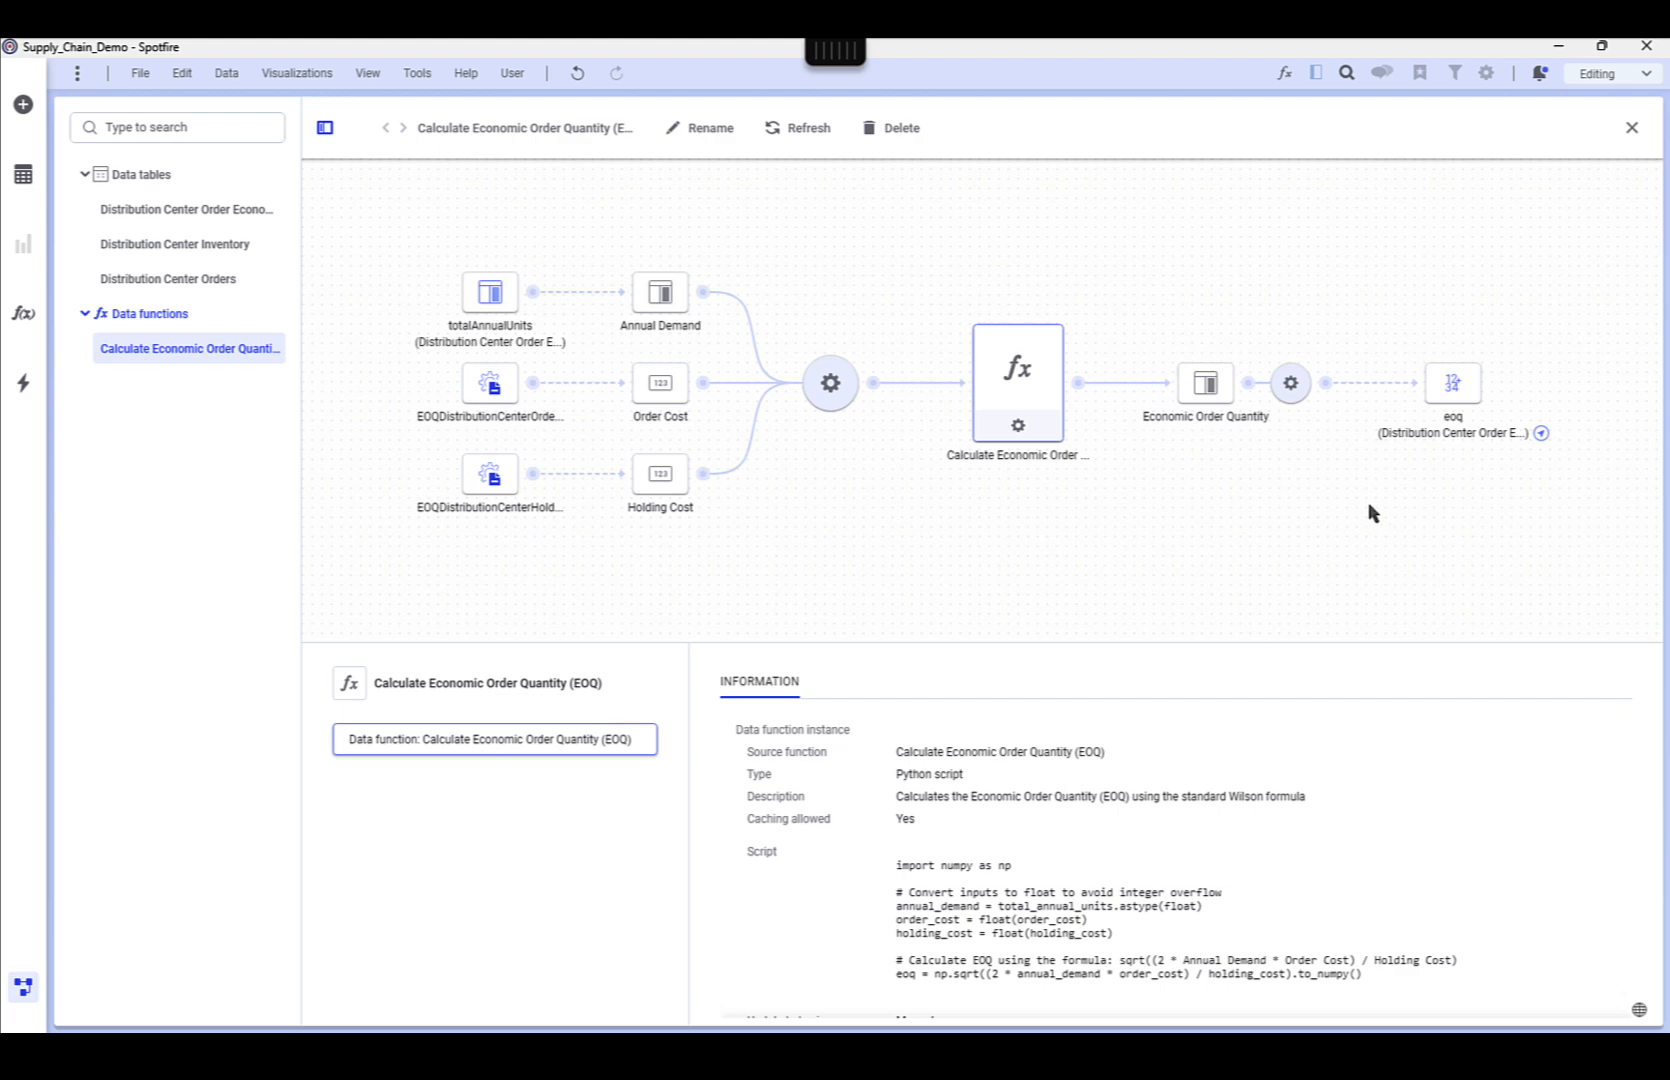
{"action": "left_click", "coordinate": [1454, 388]}
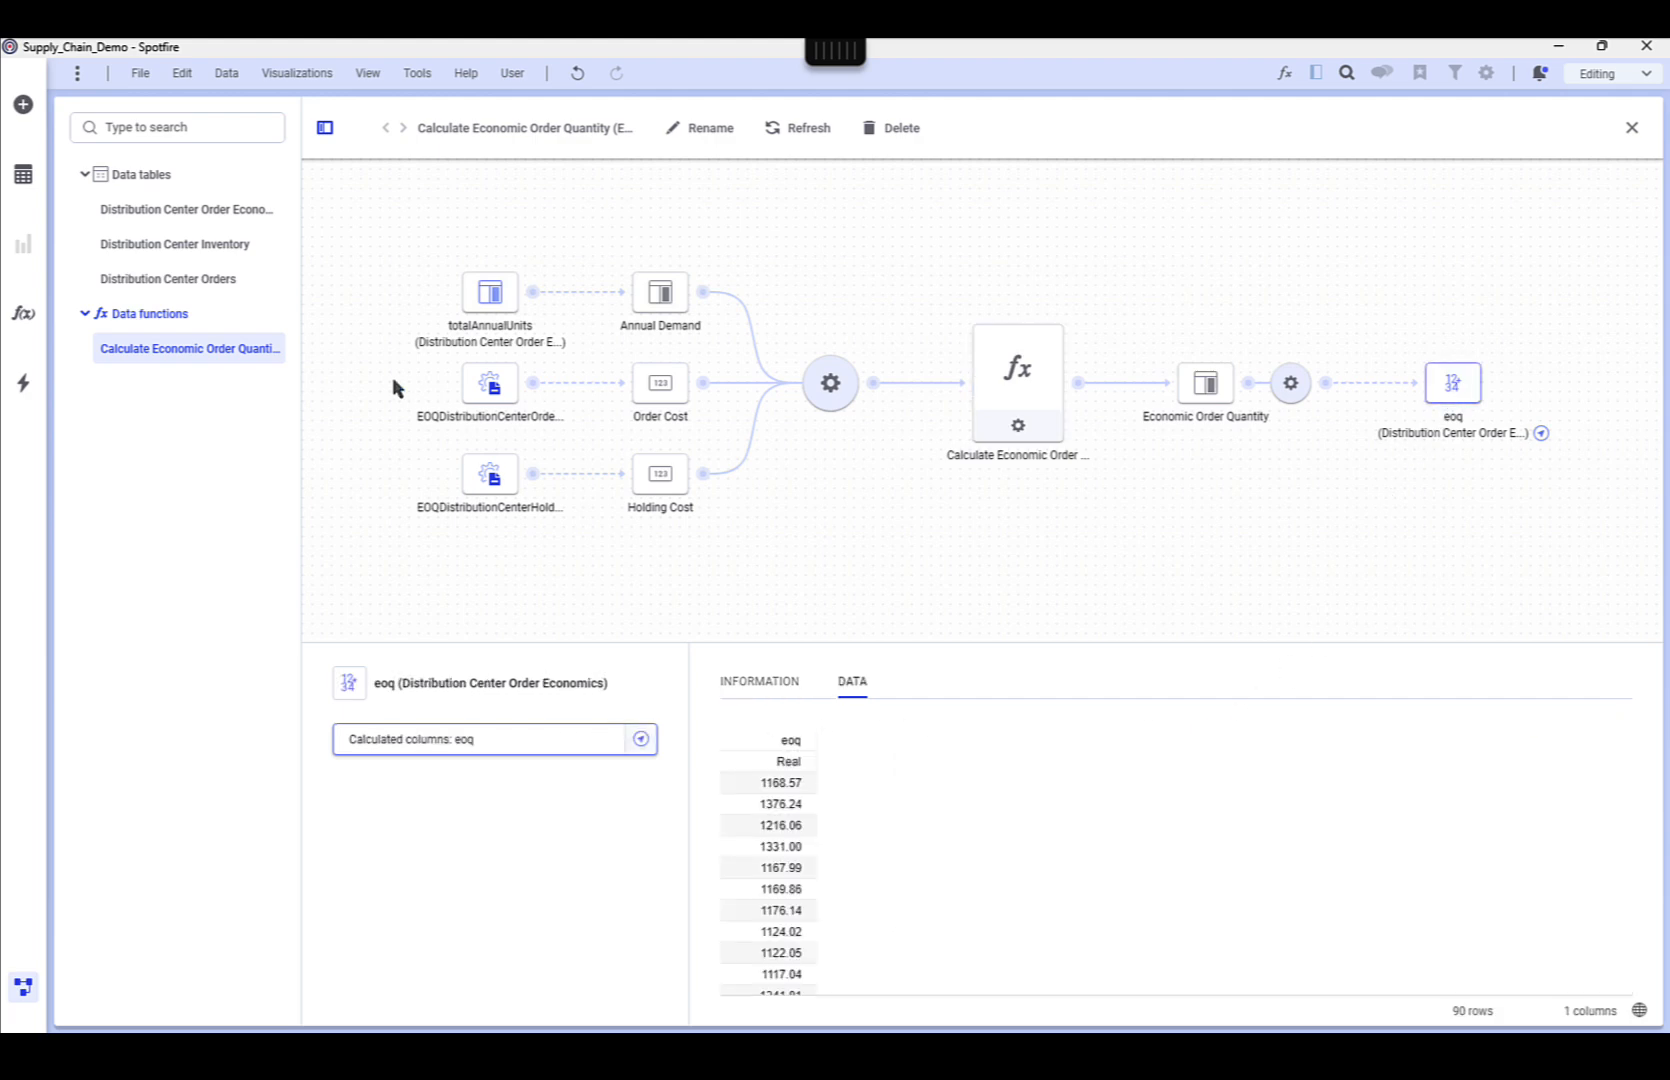
{"action": "left_click", "coordinate": [215, 210]}
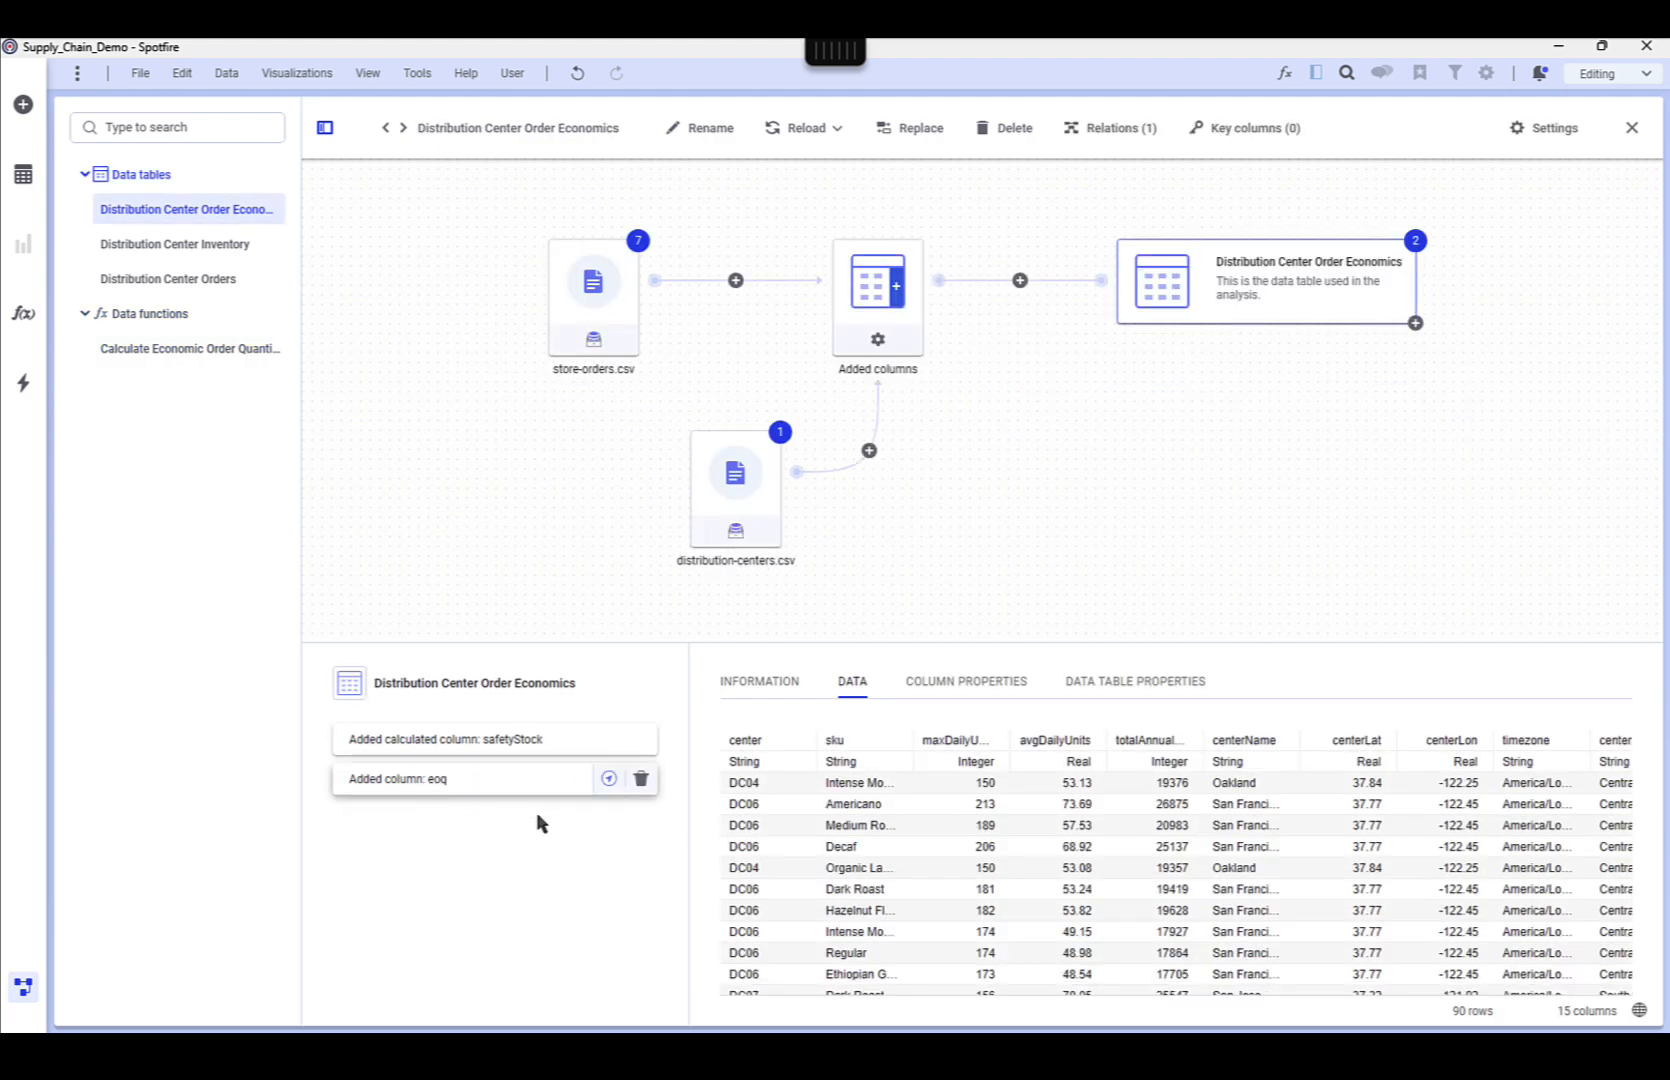
{"action": "left_click_drag", "start_coordinate": [1056, 989], "coordinate": [1420, 995]}
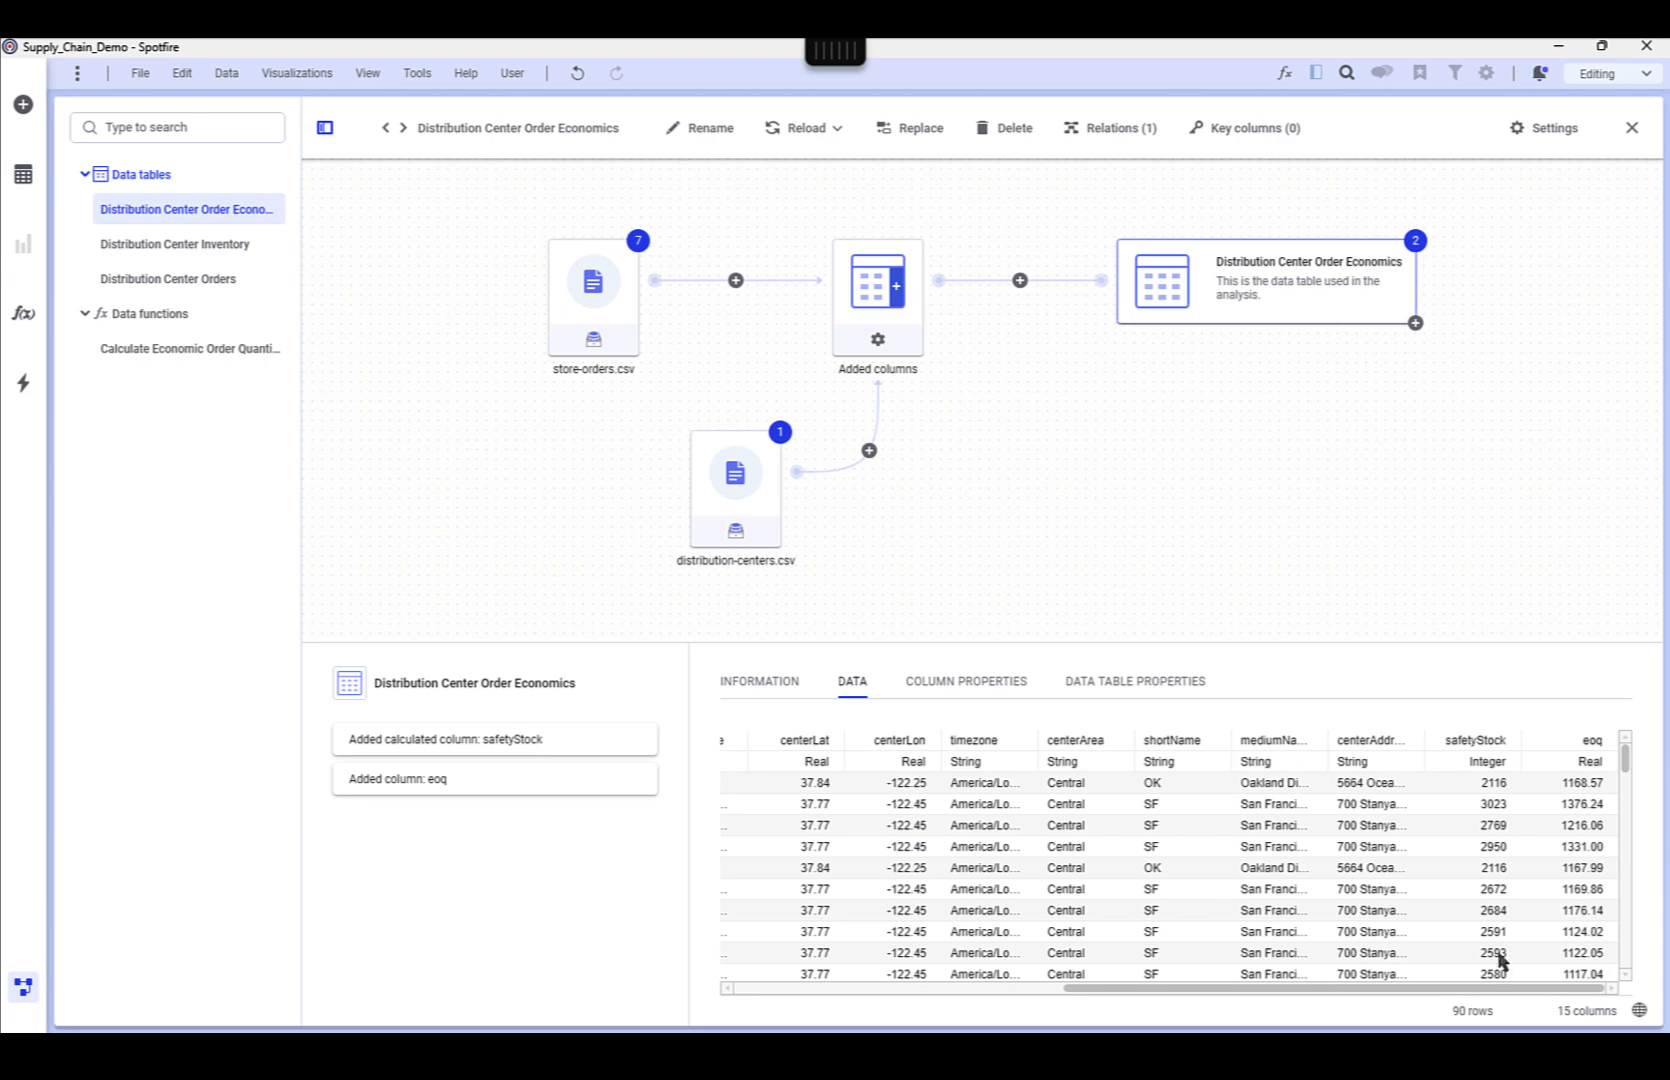
{"action": "left_click", "coordinate": [23, 988]}
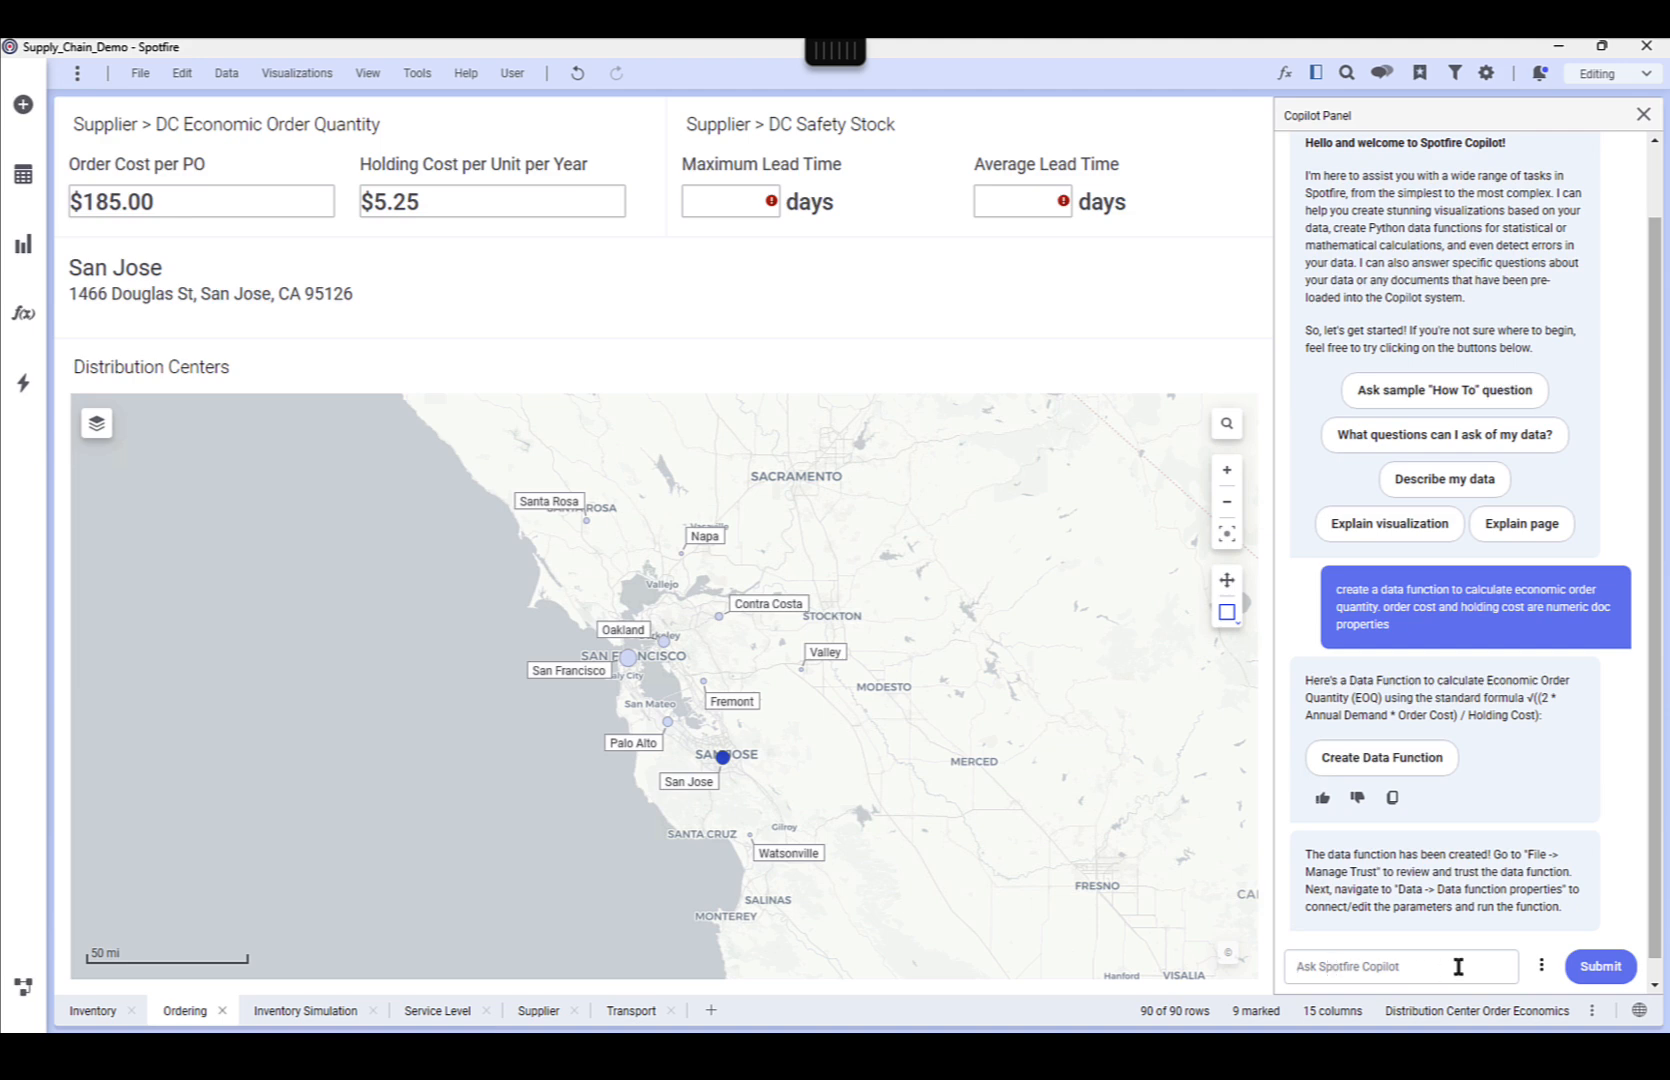
Clear the Copilot chat and ask it to create a combo chart with sku on the x axis, avg safety stock and avg eoq on the y
{"action": "left_click", "coordinate": [1541, 964]}
{"action": "left_click", "coordinate": [1477, 852]}
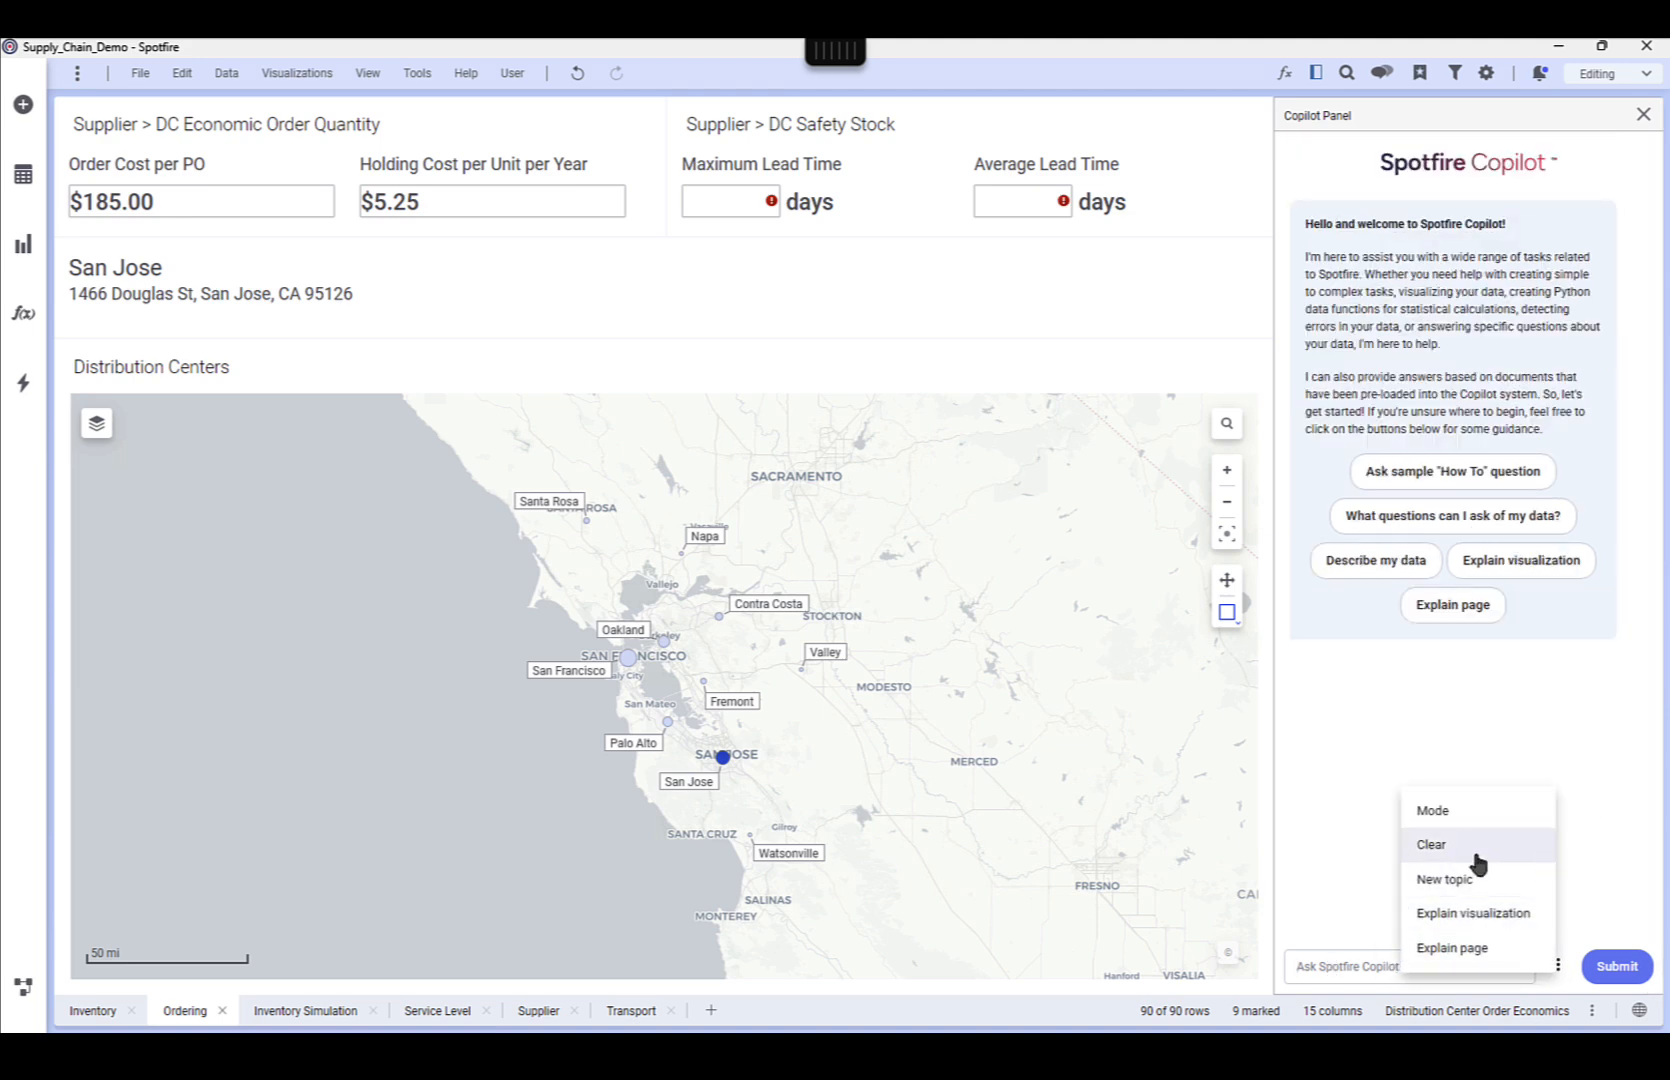
{"action": "type", "text": "d"}
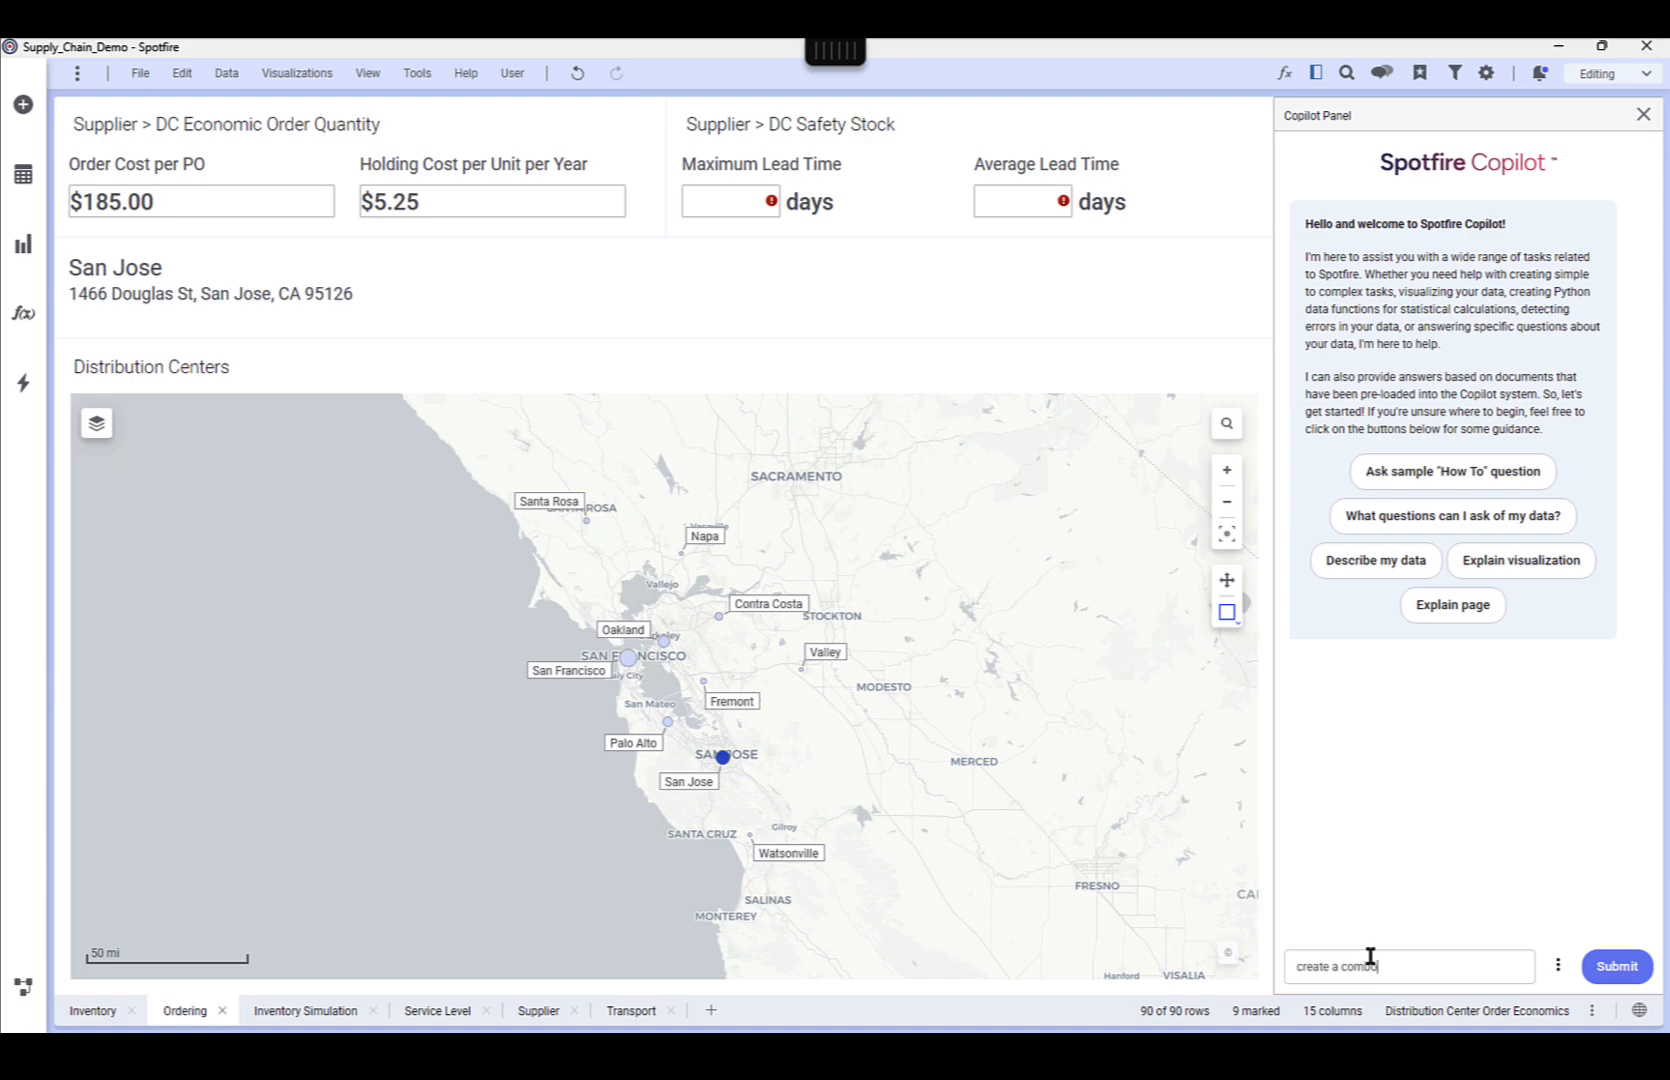
{"action": "type", "text": "on the x axis, avg safety stock and avg eoq on the y"}
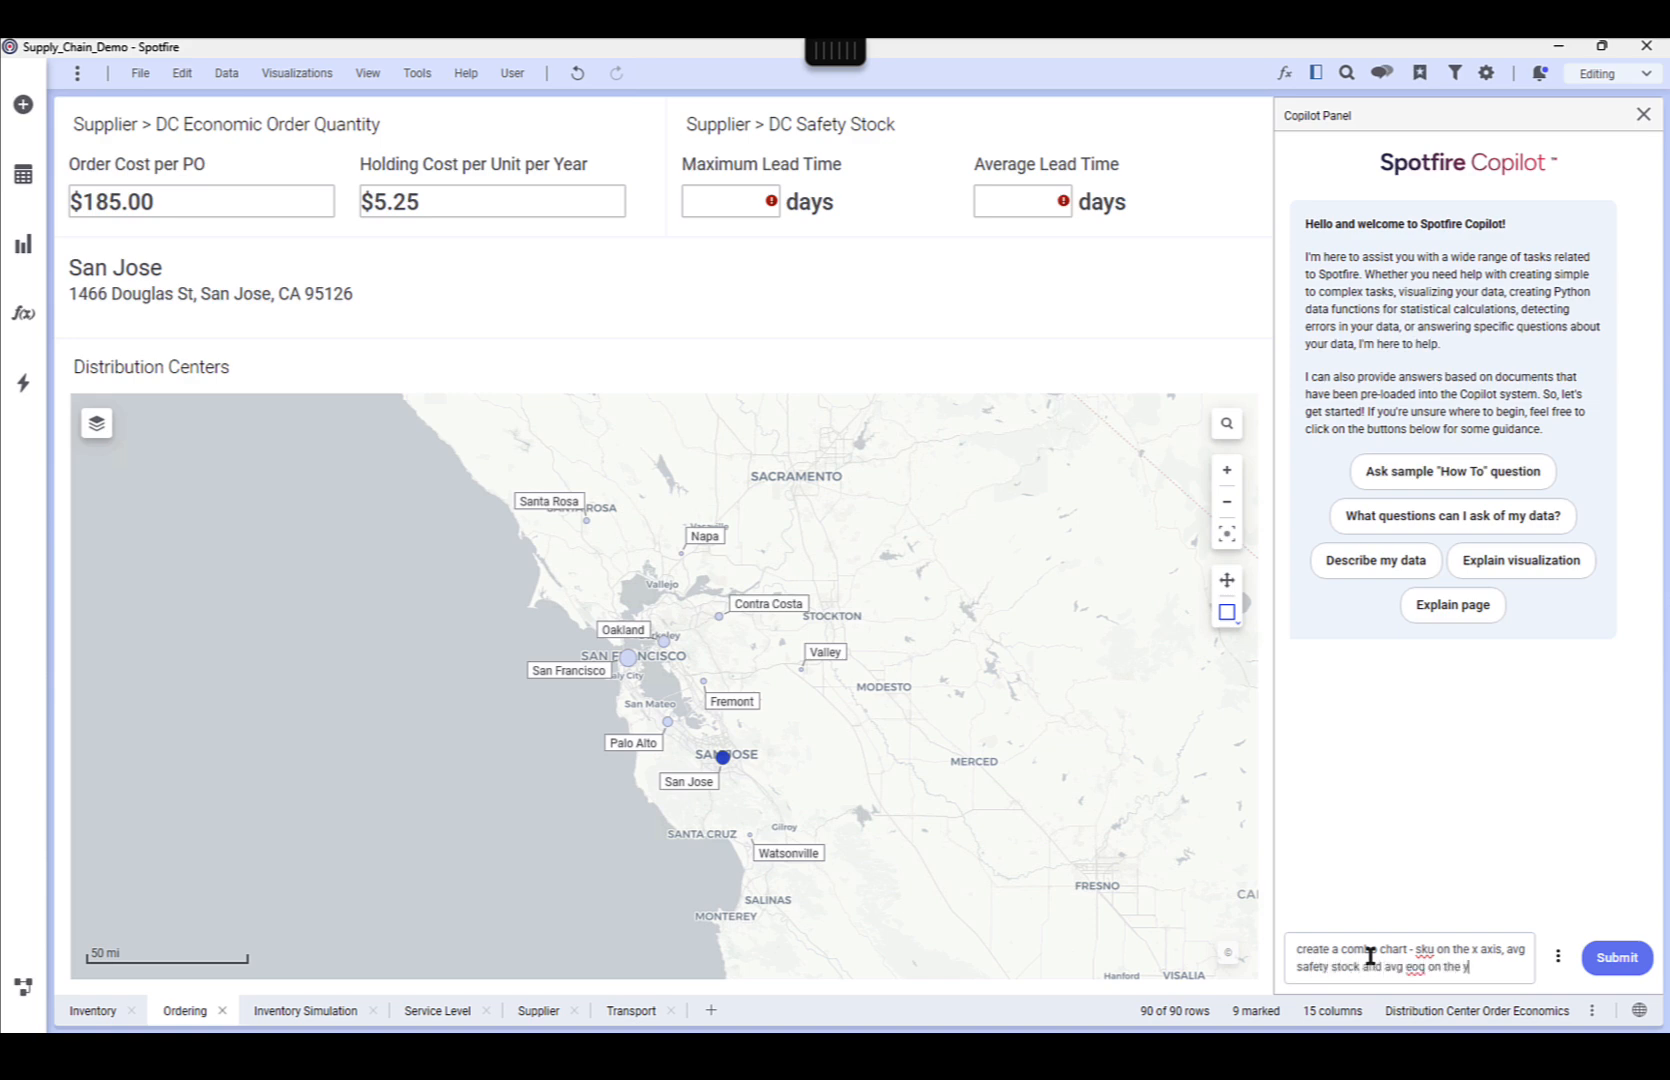
{"action": "key", "text": "Return"}
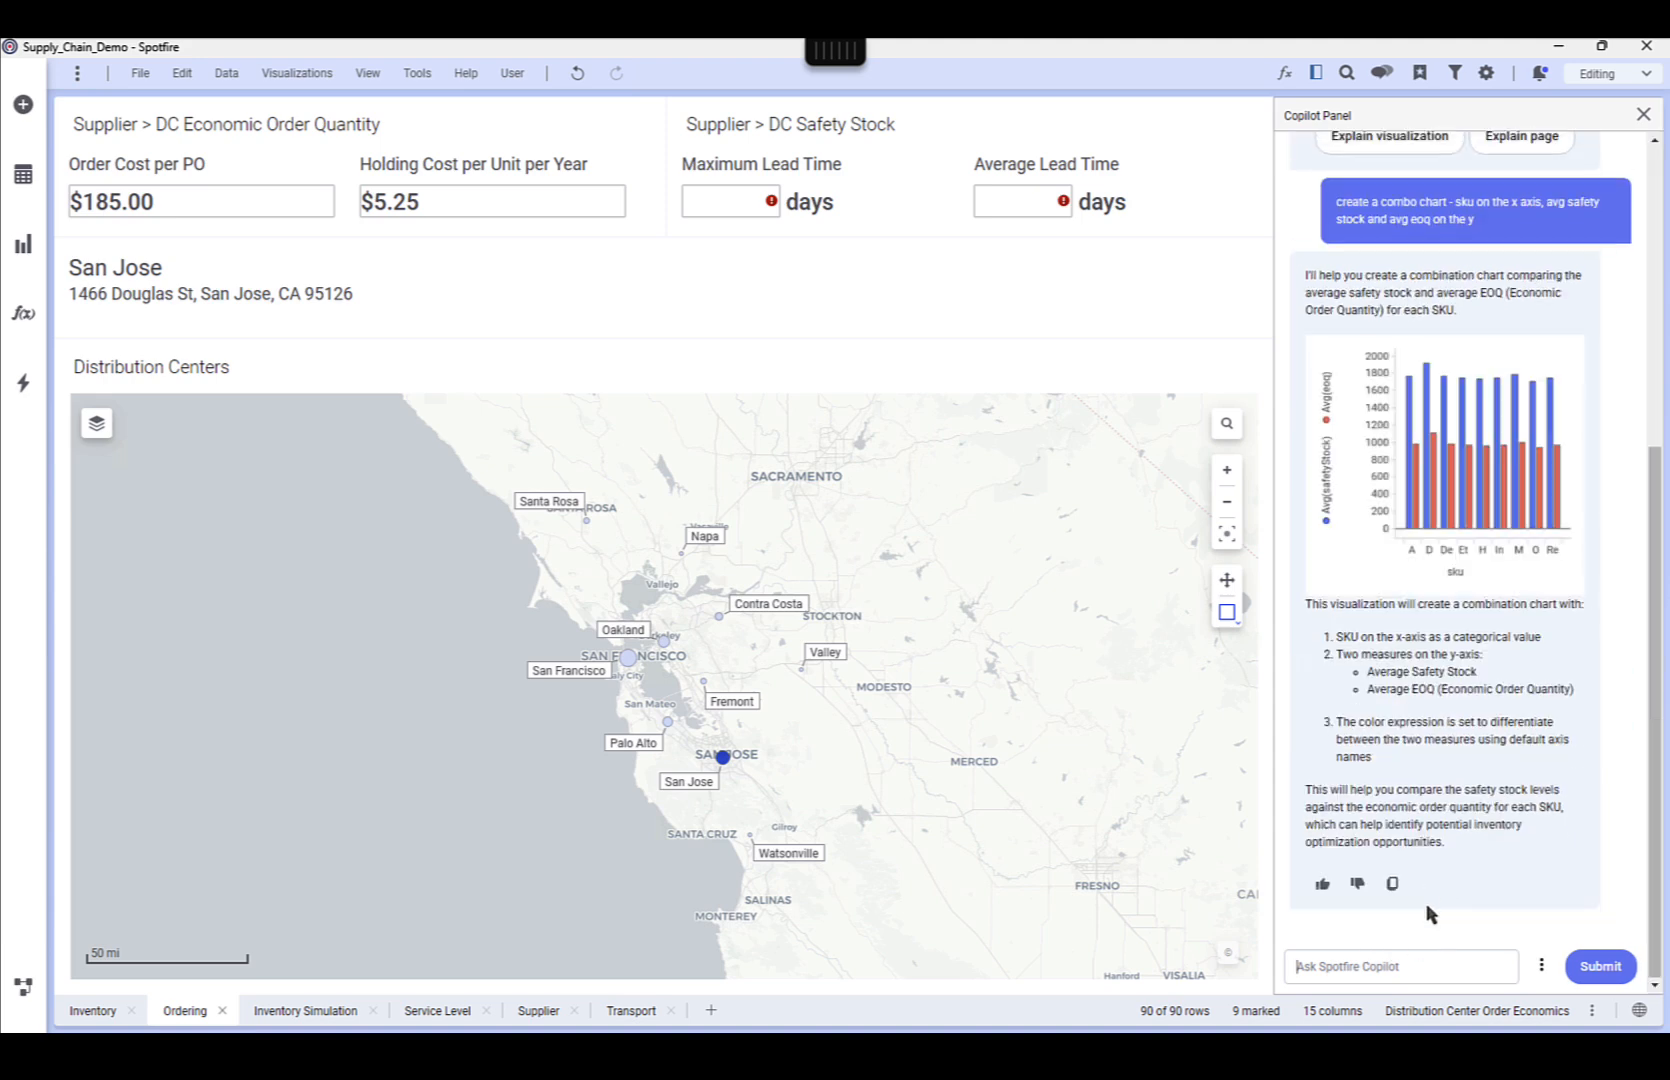
Add Copilot's combo chart to the Ordering page and show the Avg(eoq) series as a line
{"action": "mouse_move", "coordinate": [1438, 525]}
{"action": "left_click", "coordinate": [1442, 479]}
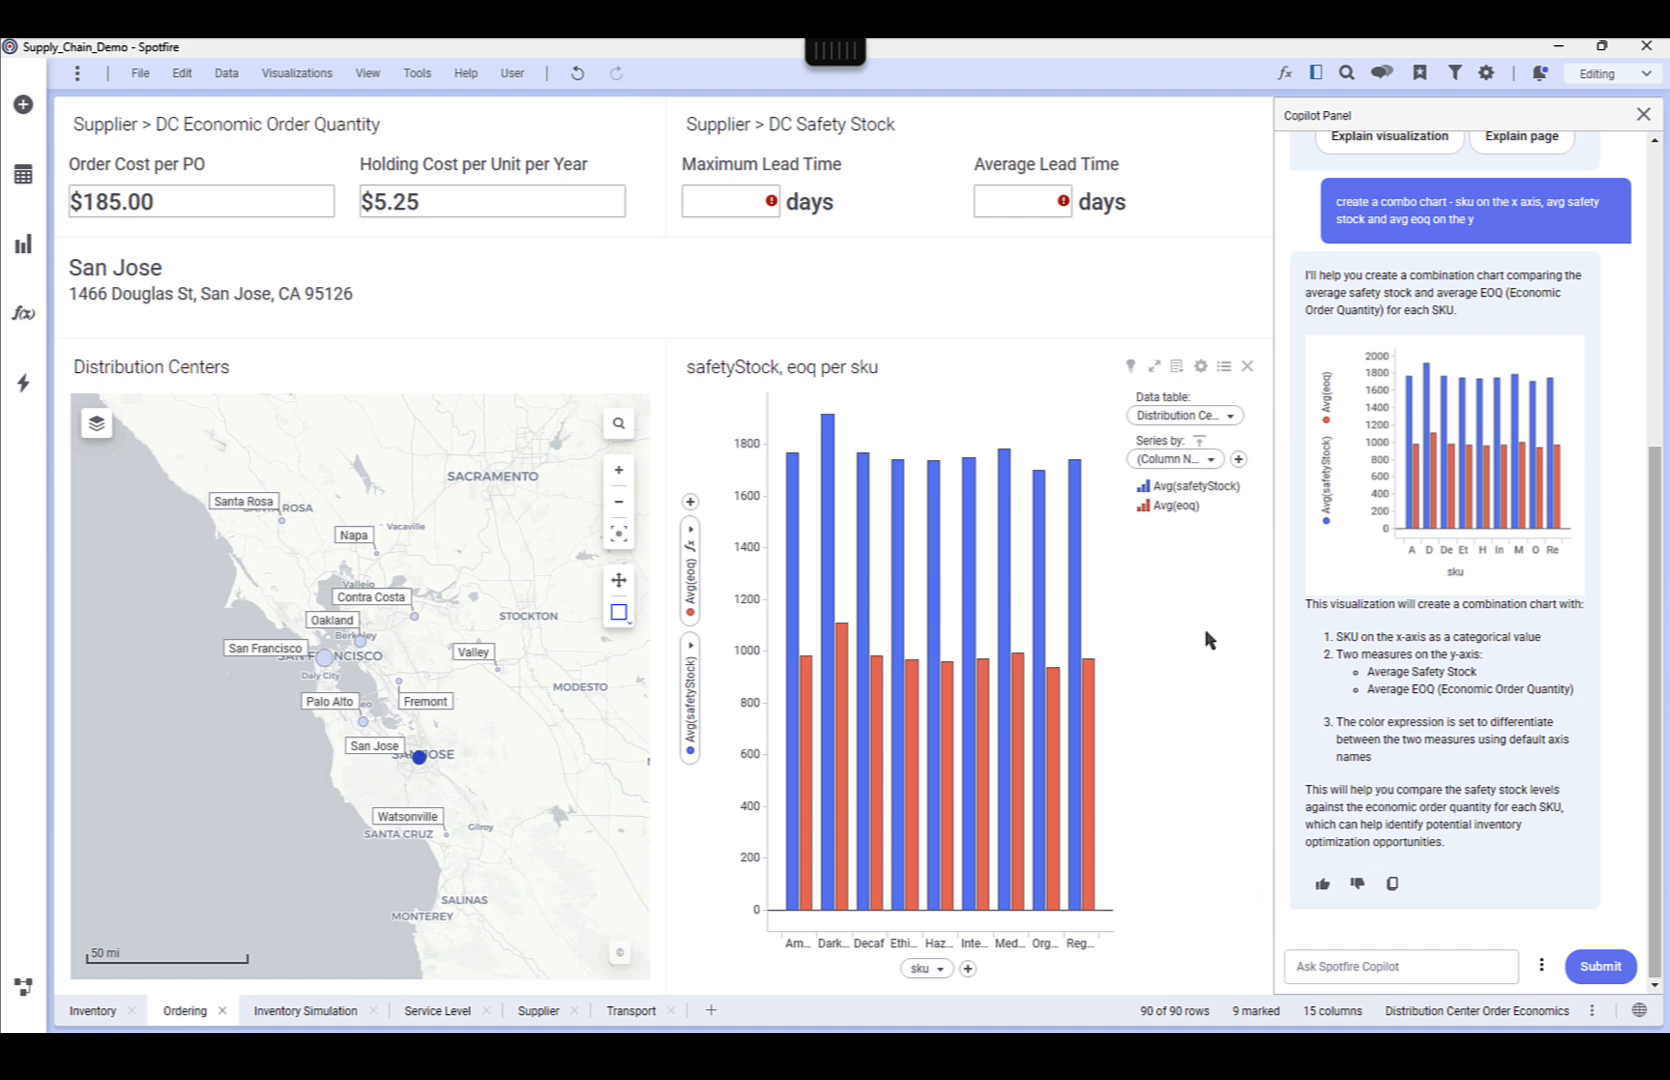
{"action": "left_click", "coordinate": [1145, 513]}
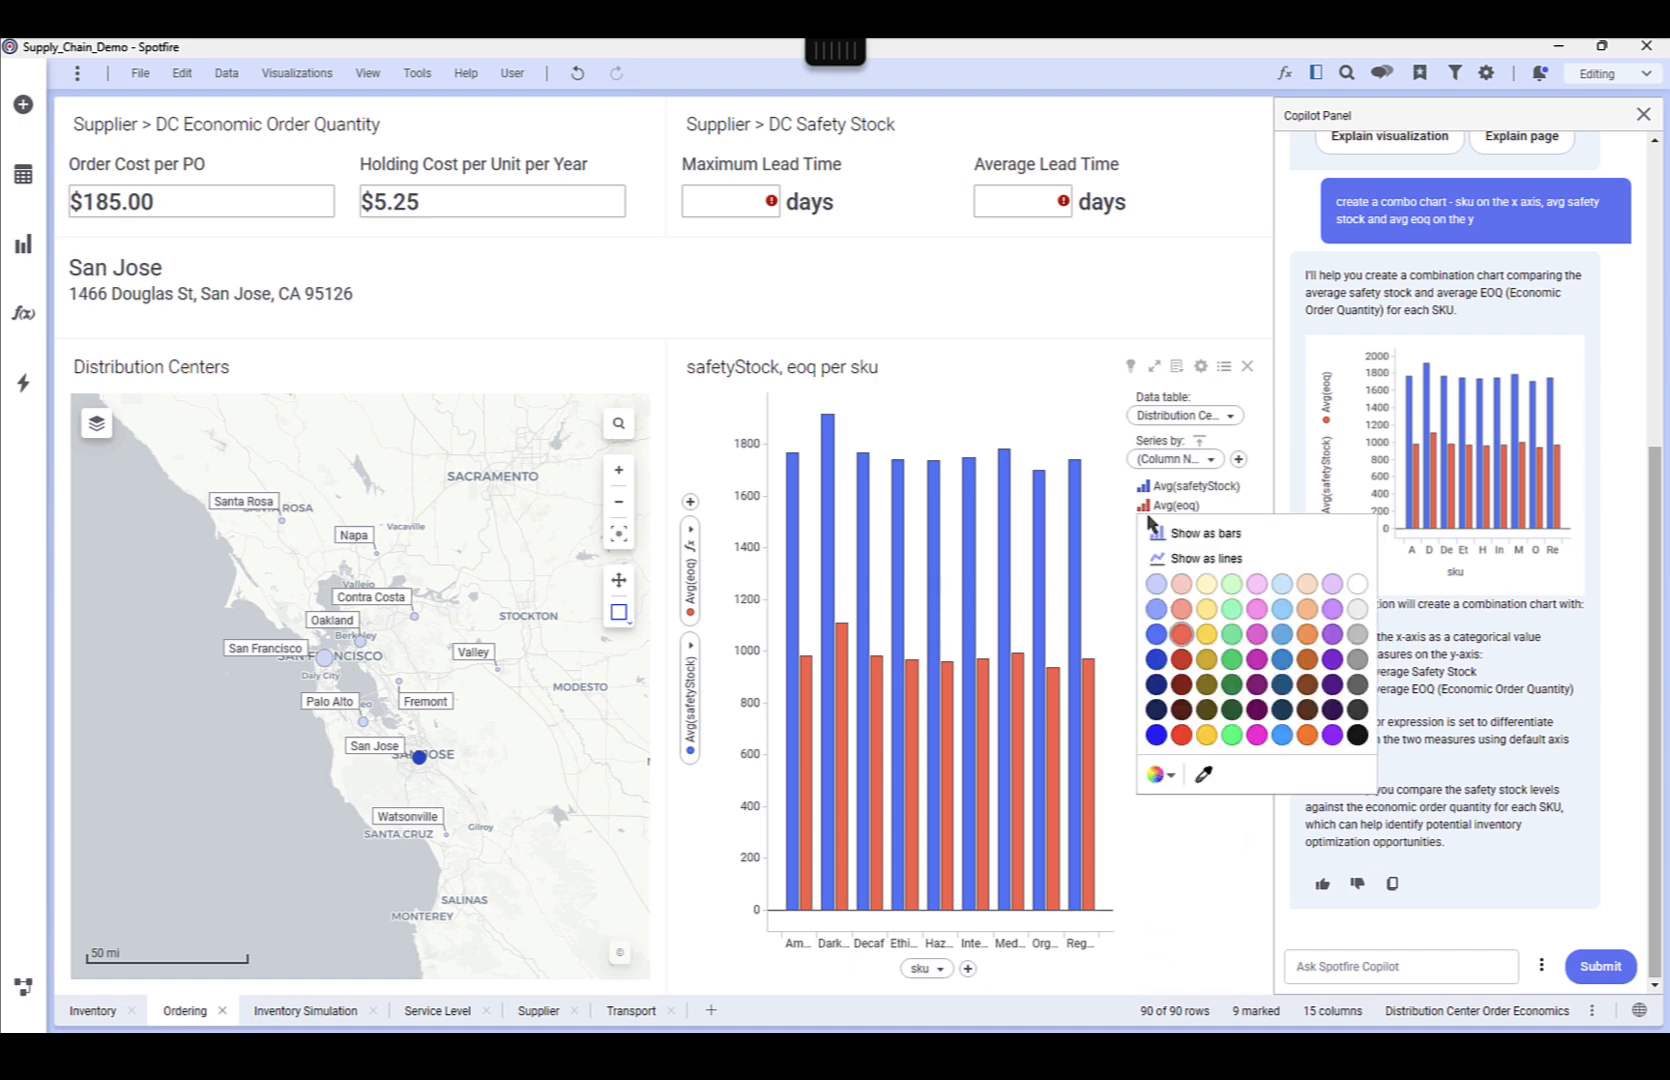
{"action": "left_click", "coordinate": [1164, 560]}
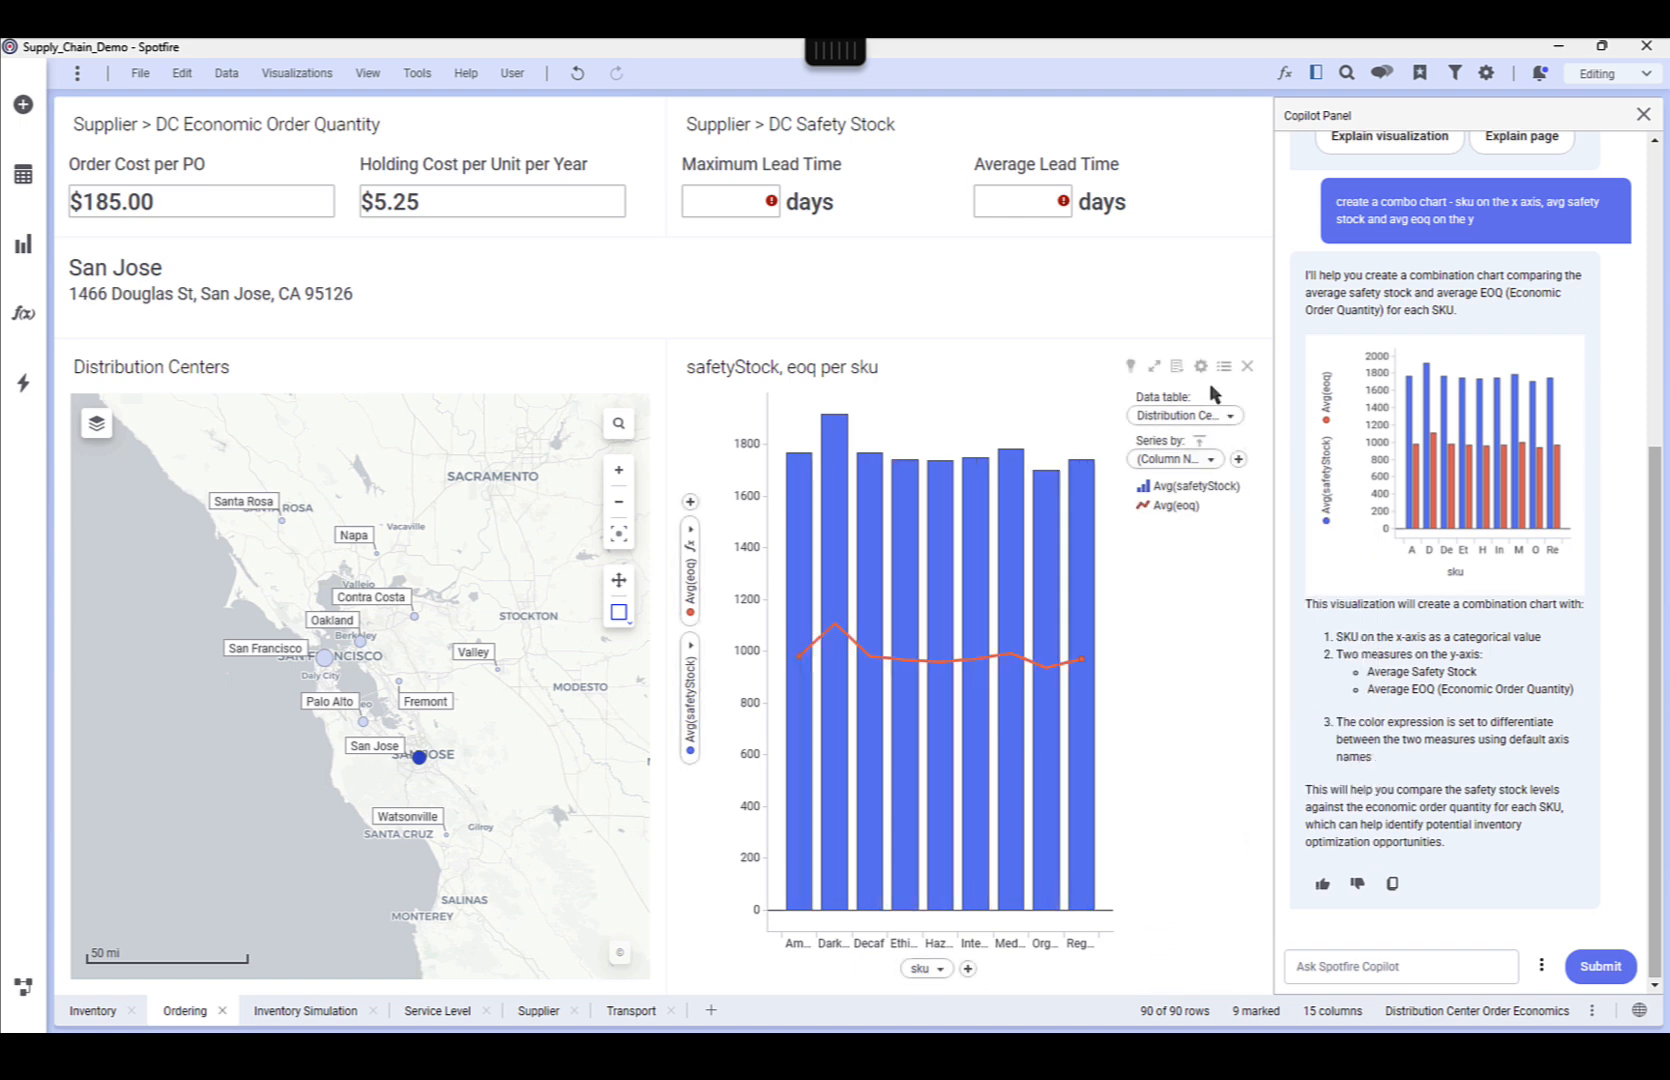
Limit the combo chart's data to the Distribution Center Marking
{"action": "left_click", "coordinate": [1154, 366]}
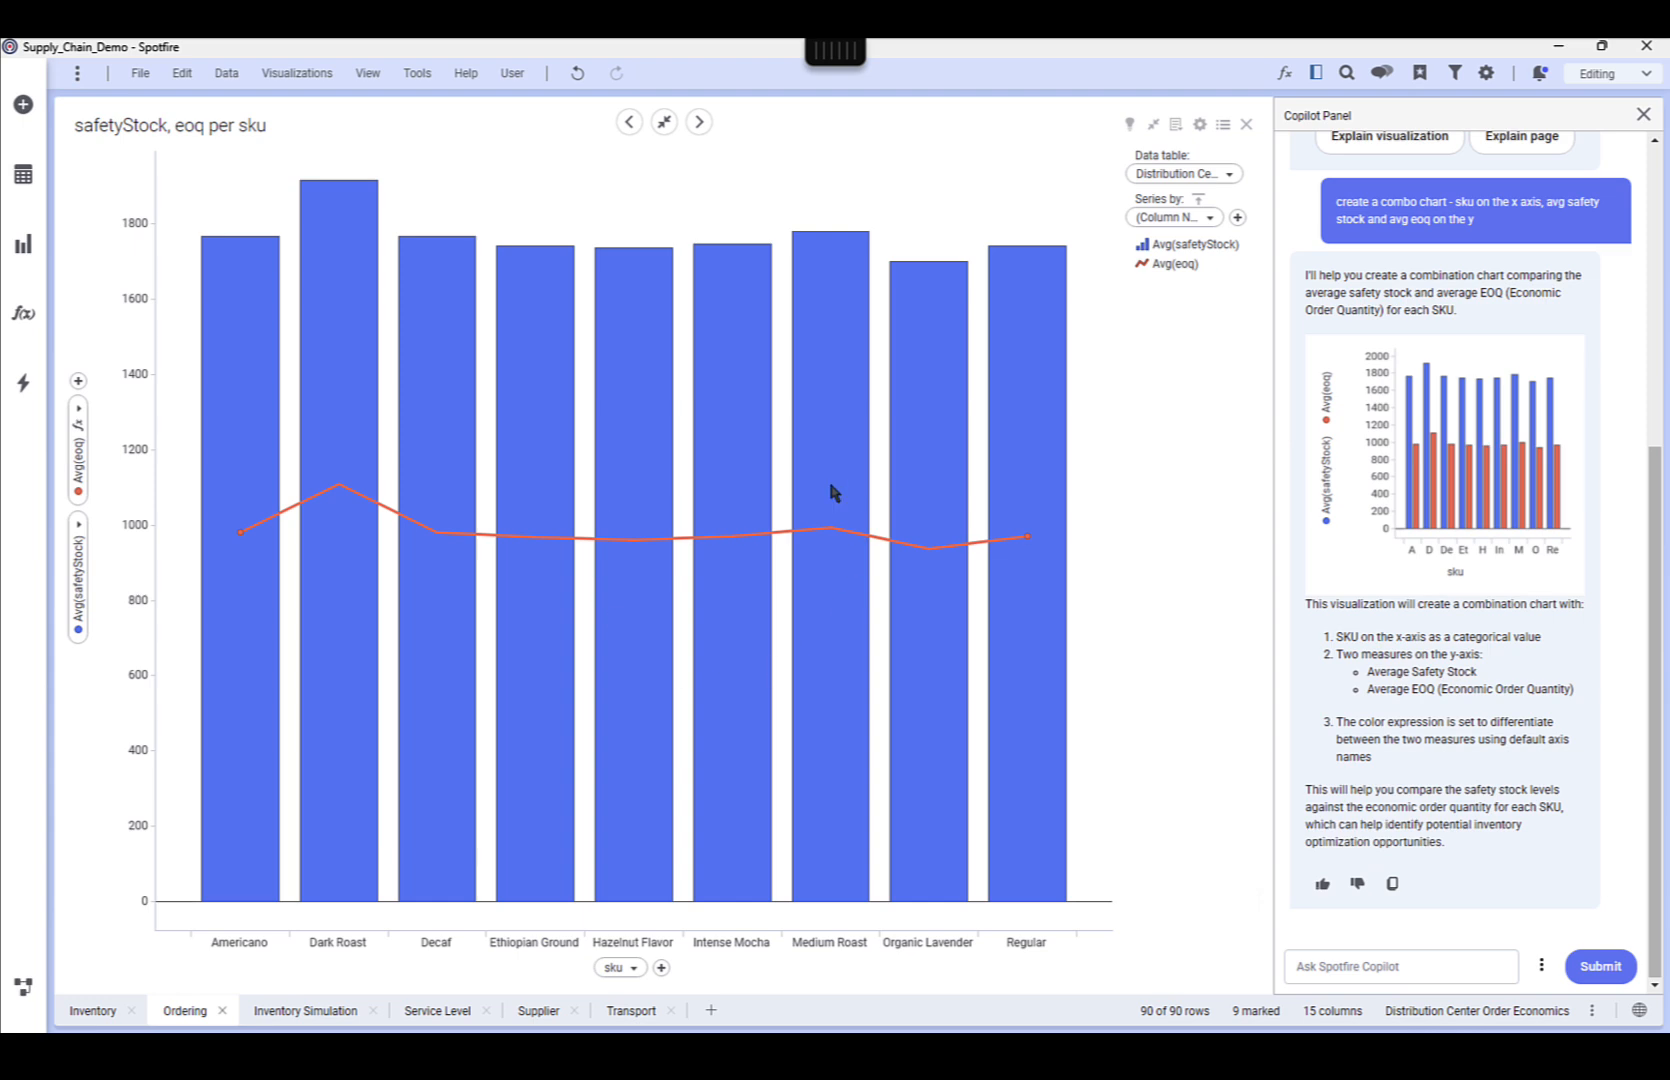
{"action": "left_click", "coordinate": [1199, 127]}
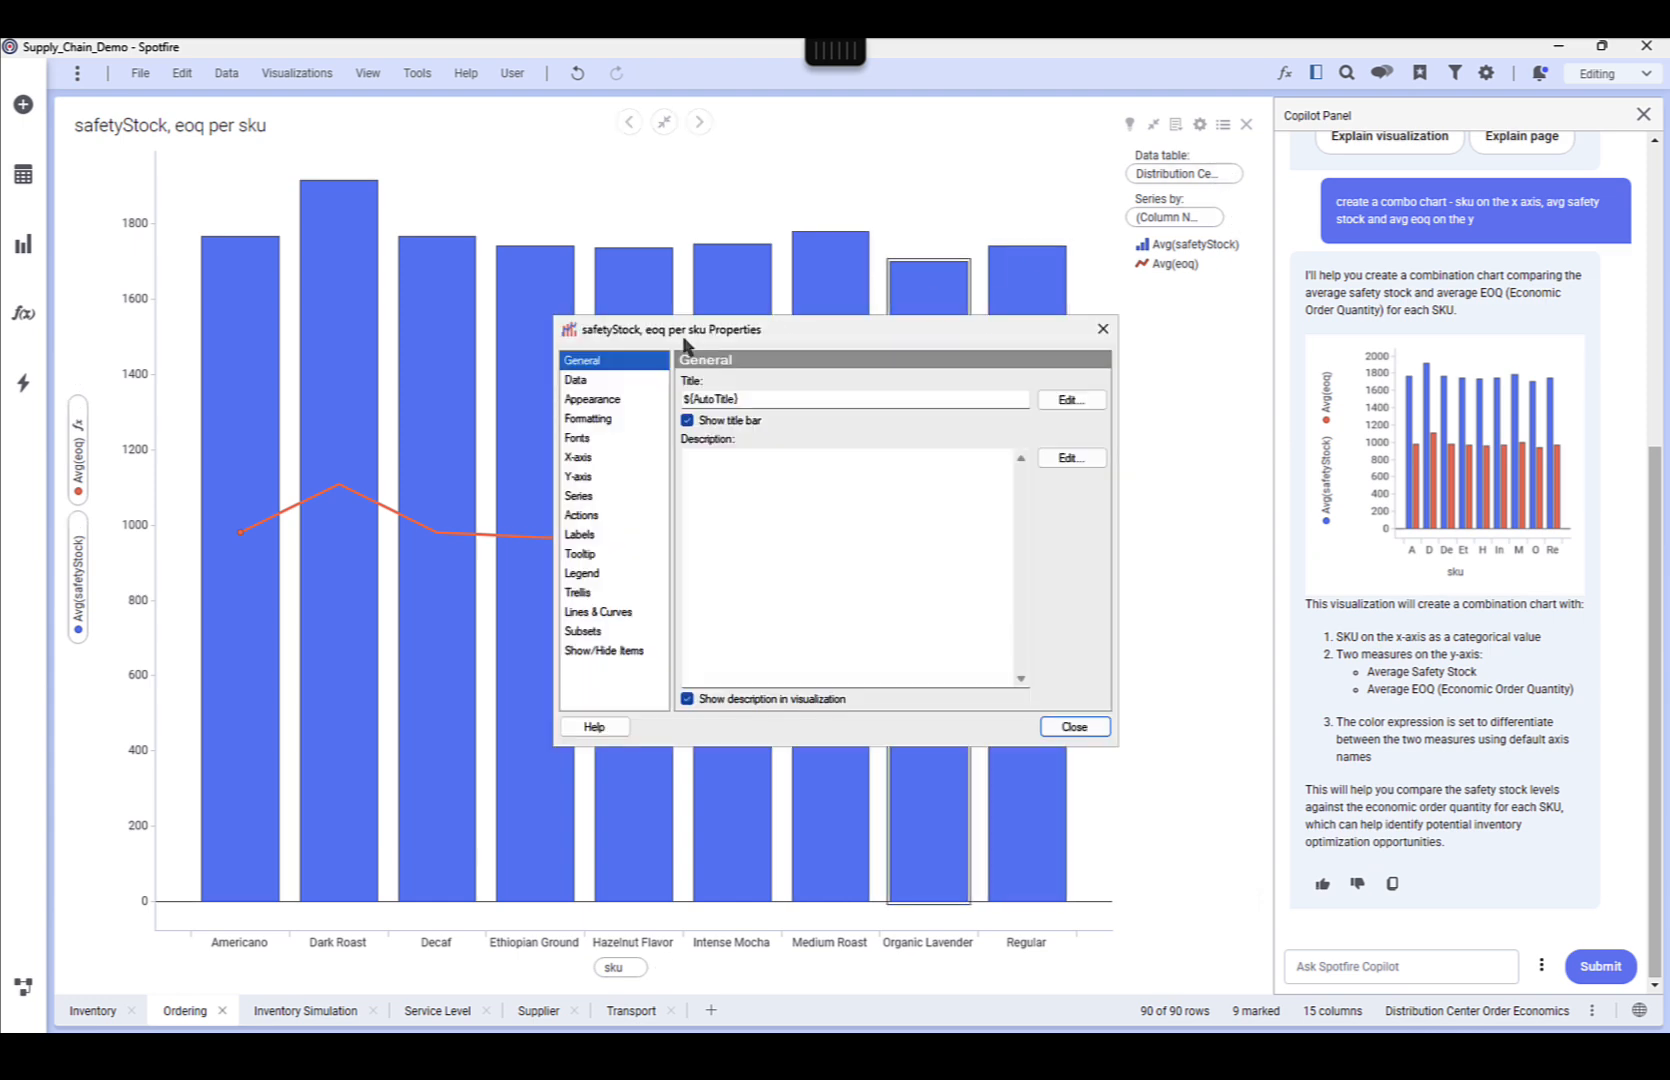
{"action": "left_click", "coordinate": [577, 380]}
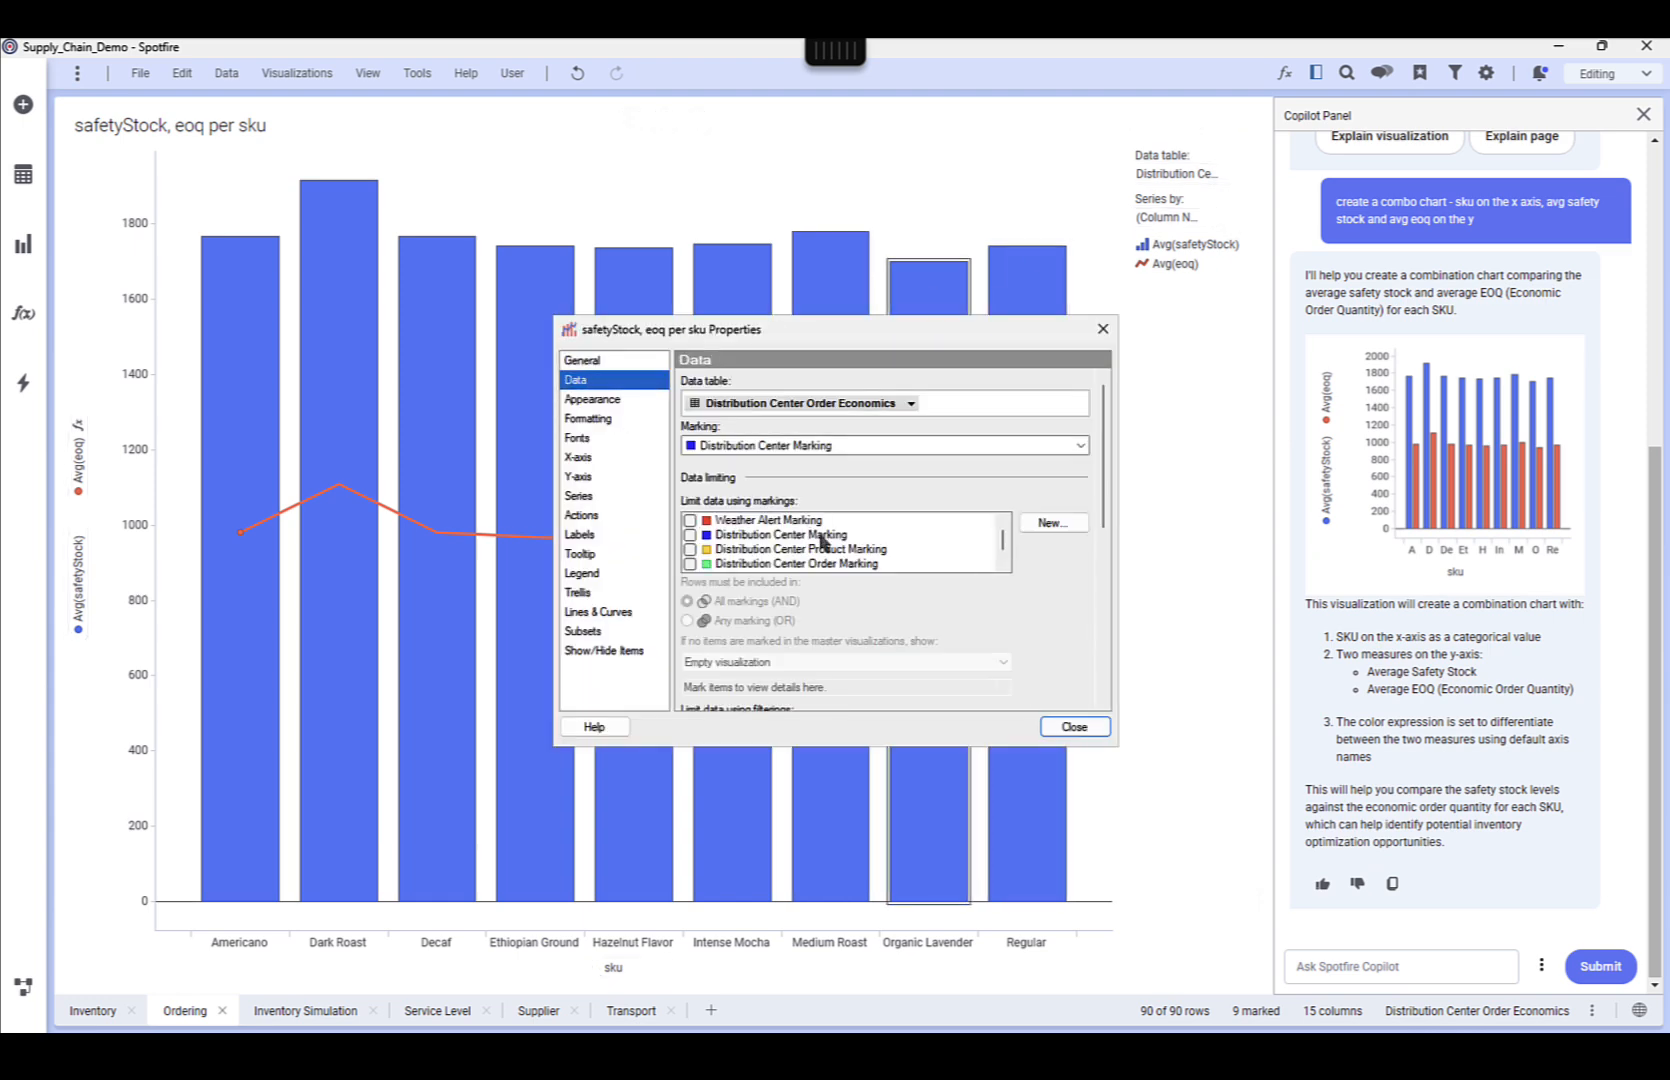
{"action": "left_click", "coordinate": [701, 538]}
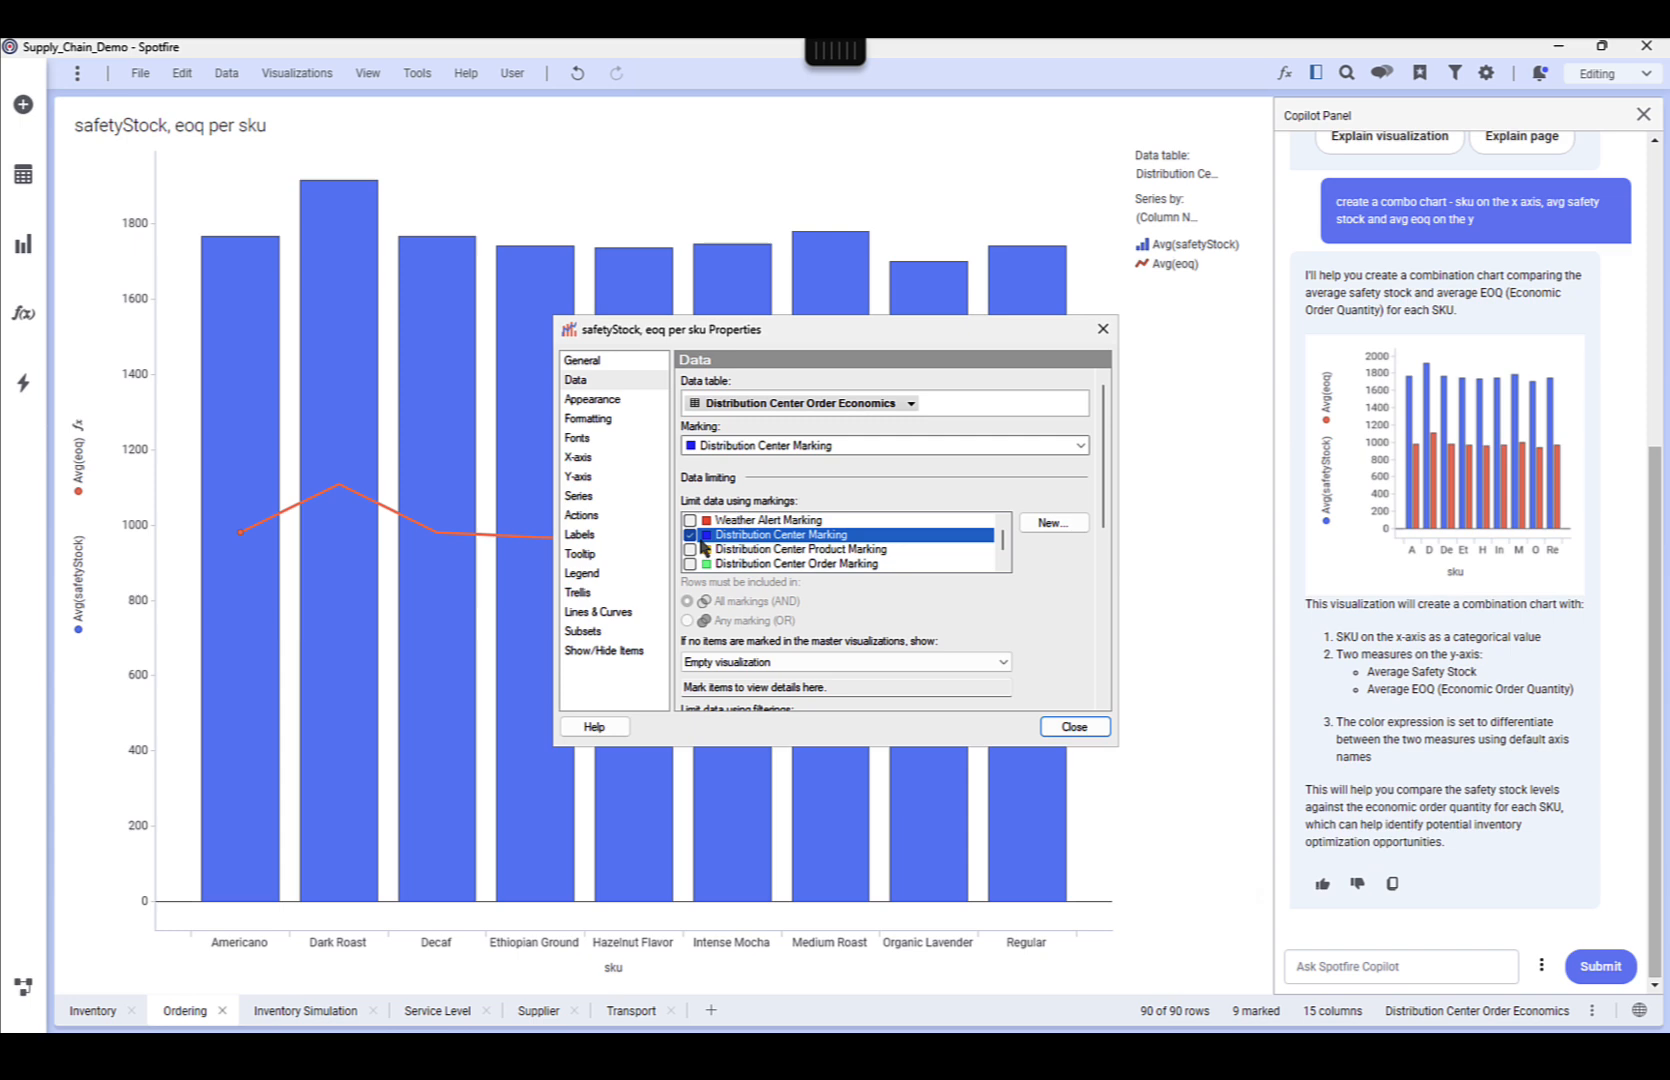
{"action": "left_click", "coordinate": [1072, 727]}
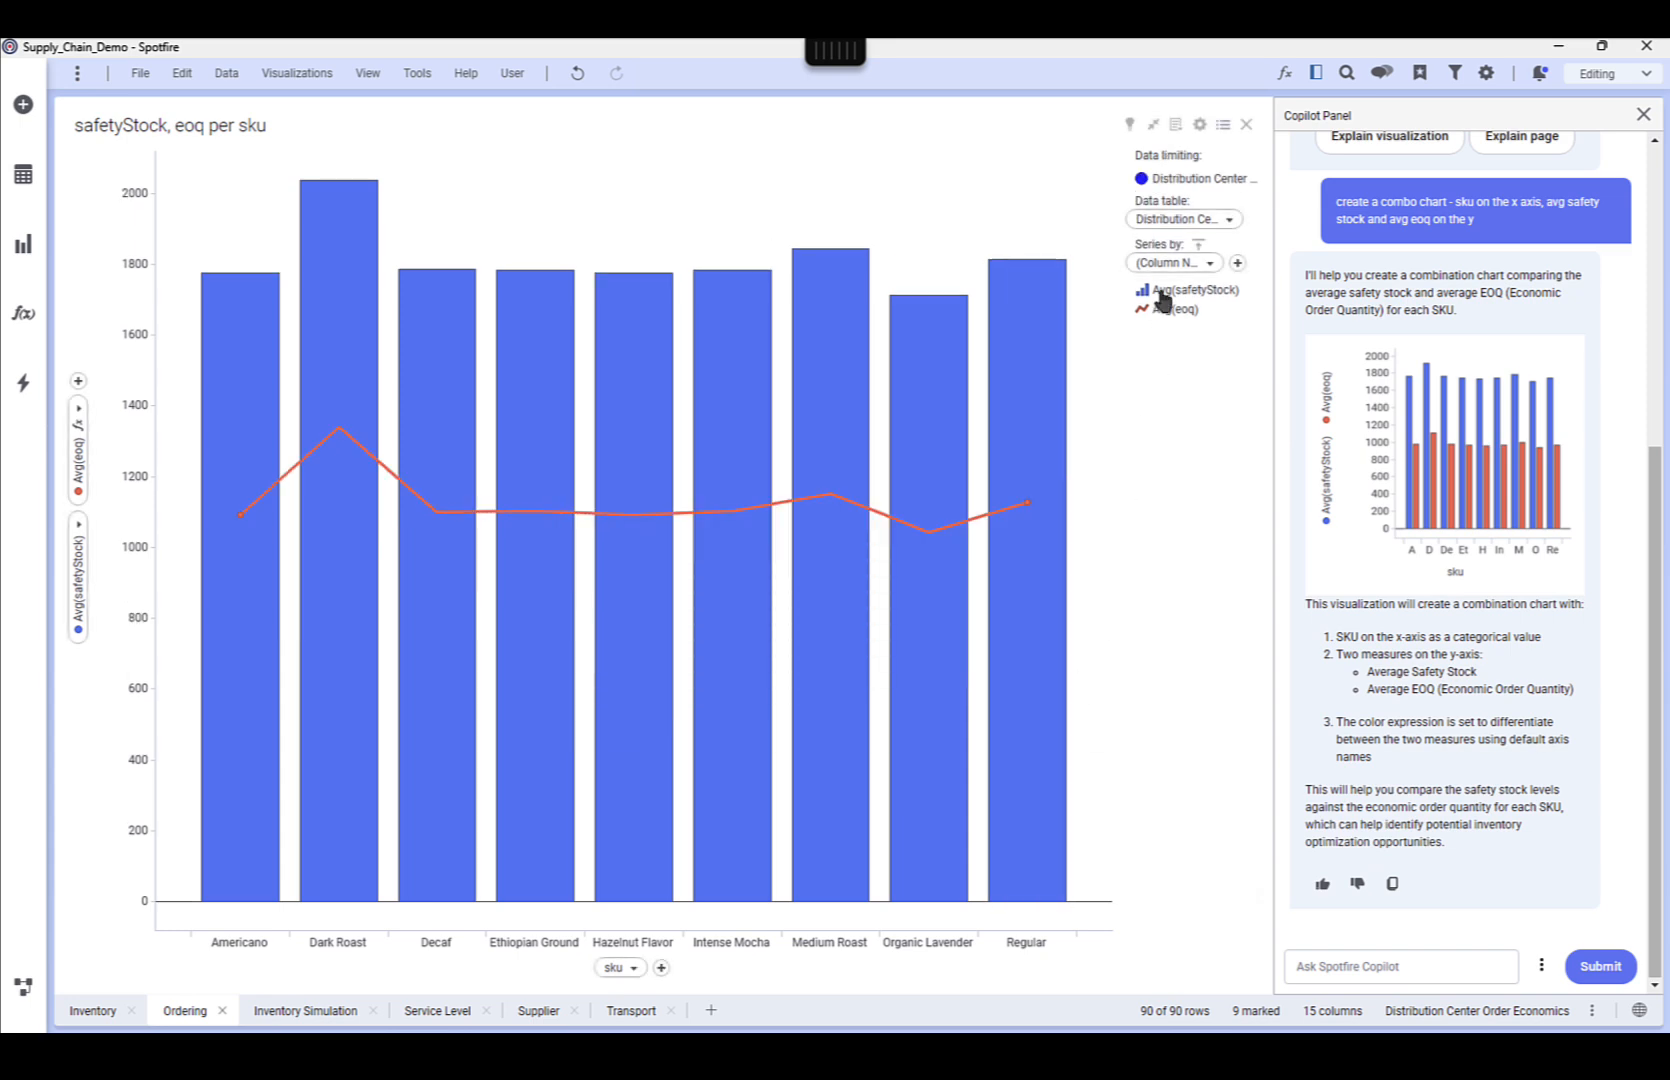
{"action": "left_click", "coordinate": [1155, 126]}
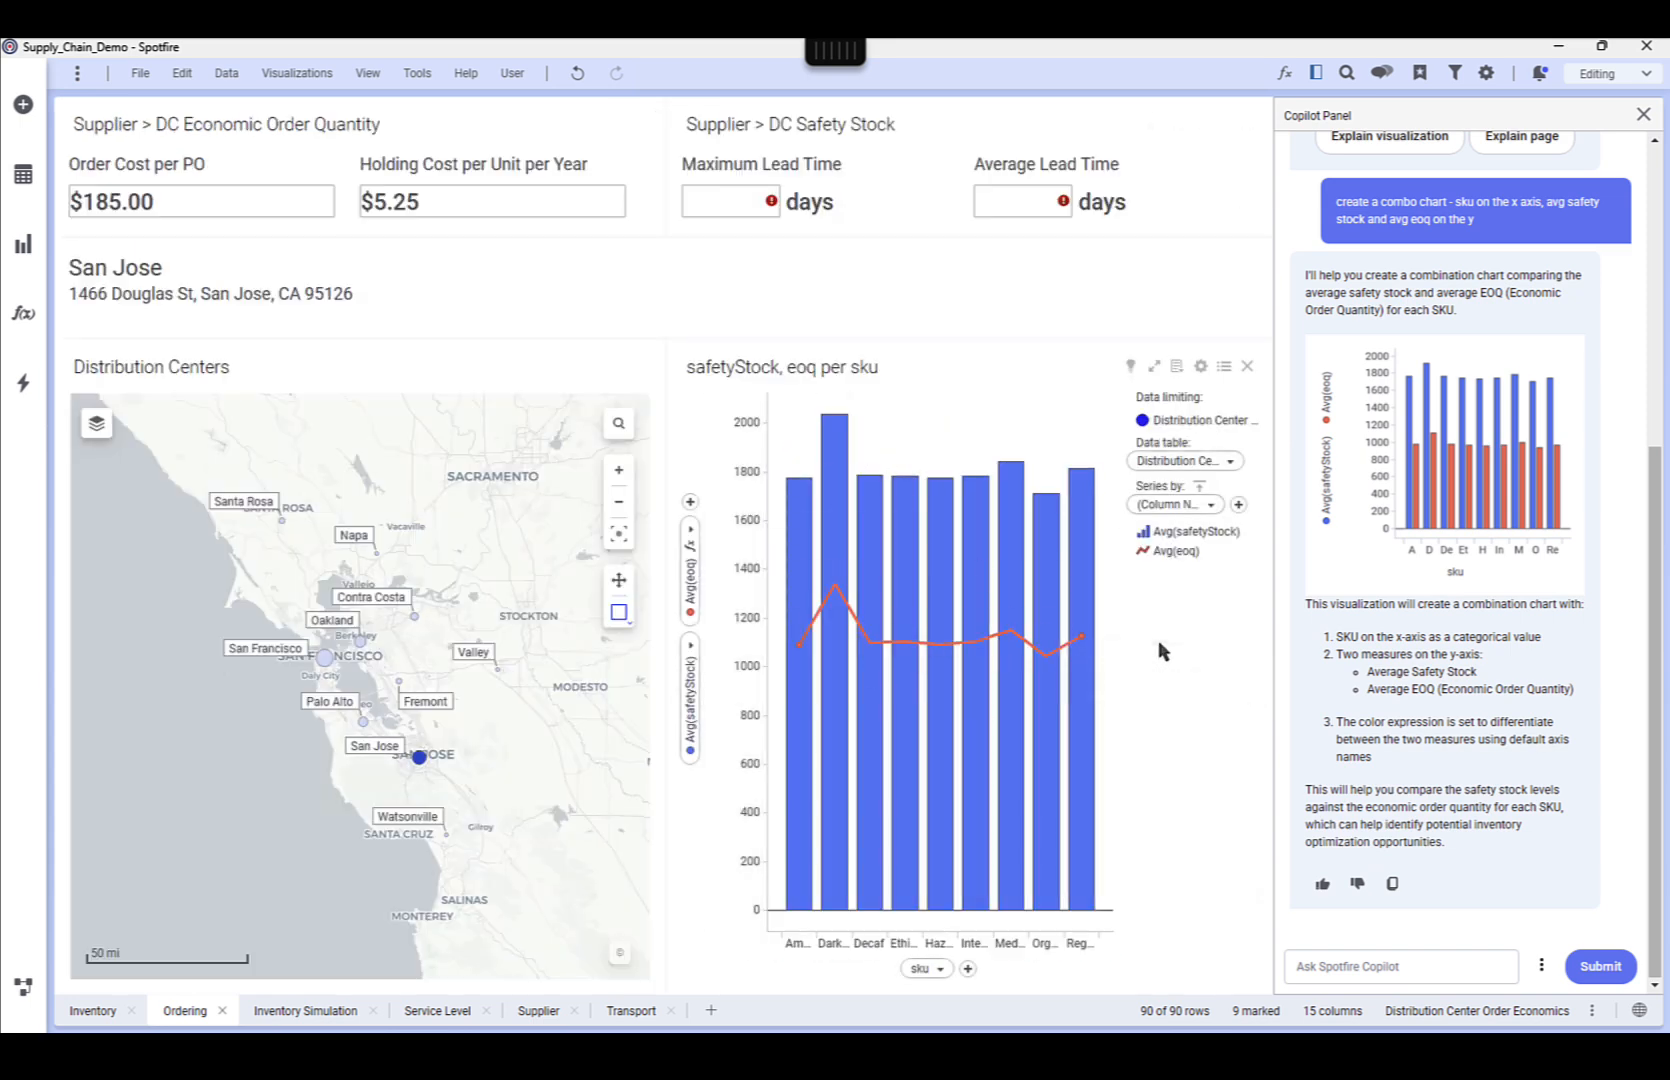
Ask Copilot for the maximum and average lead time for San Jose
{"action": "left_click", "coordinate": [1359, 962]}
{"action": "type", "text": "w"}
{"action": "type", "text": "ime t"}
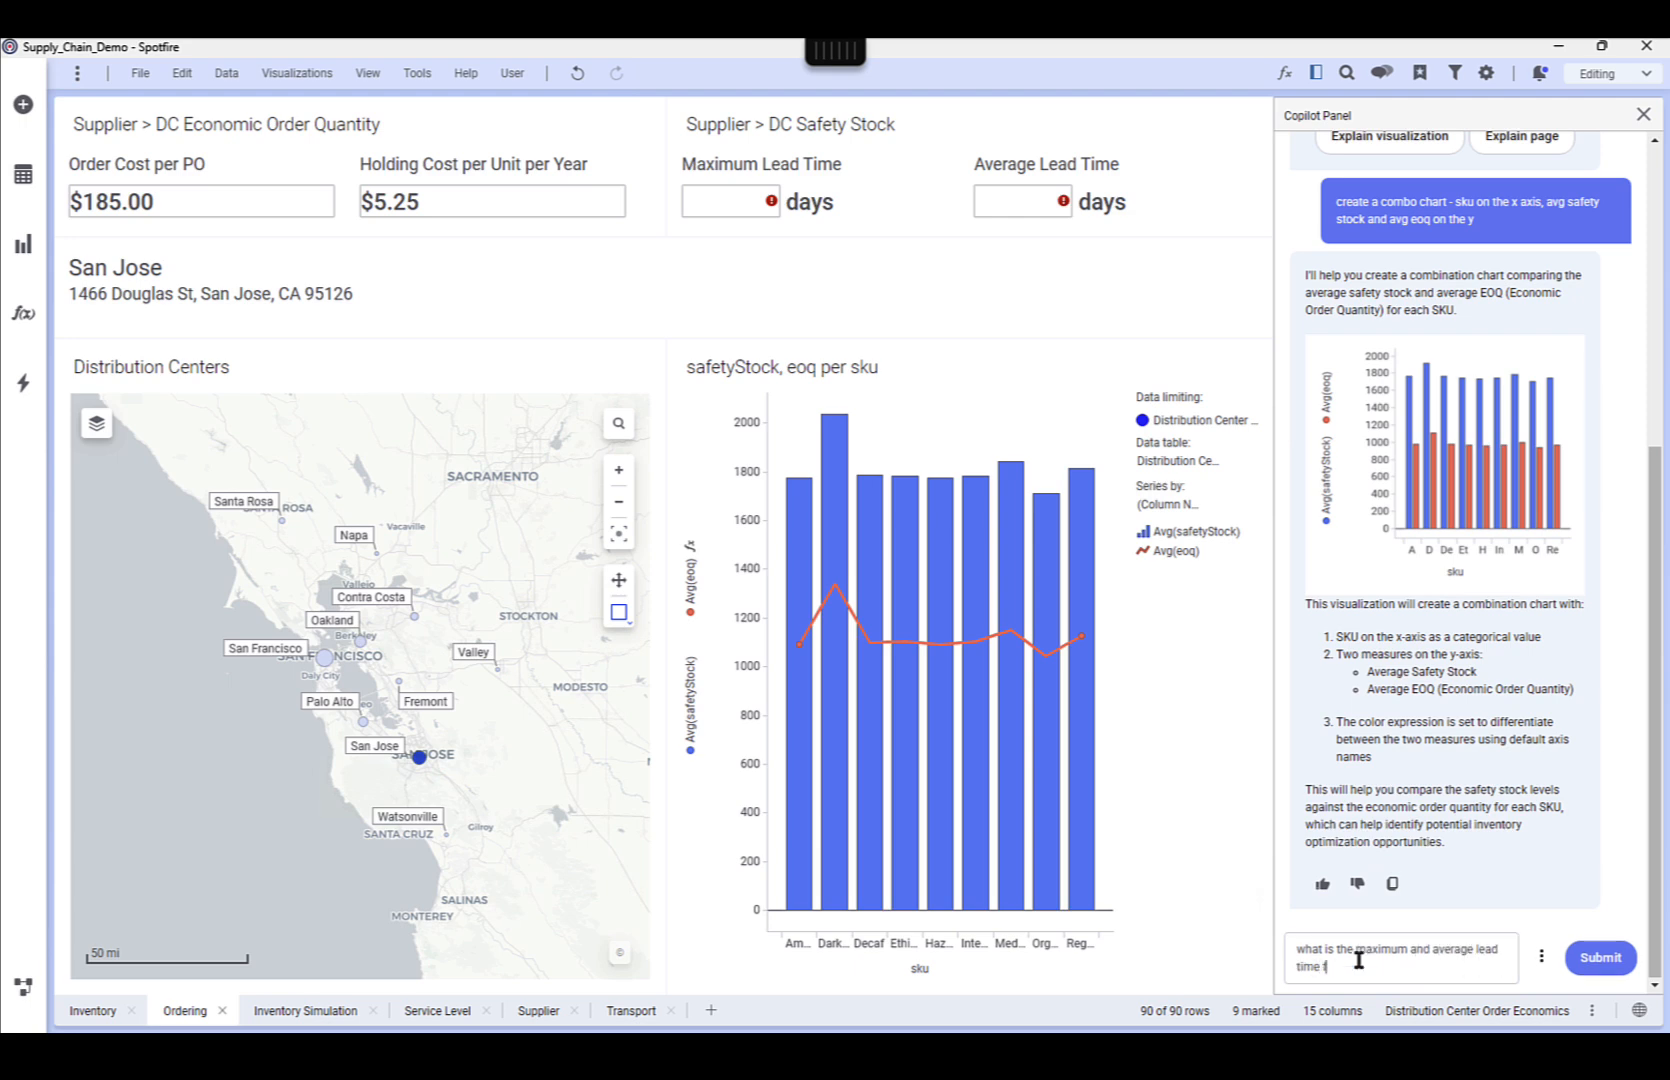
{"action": "key", "text": "Return"}
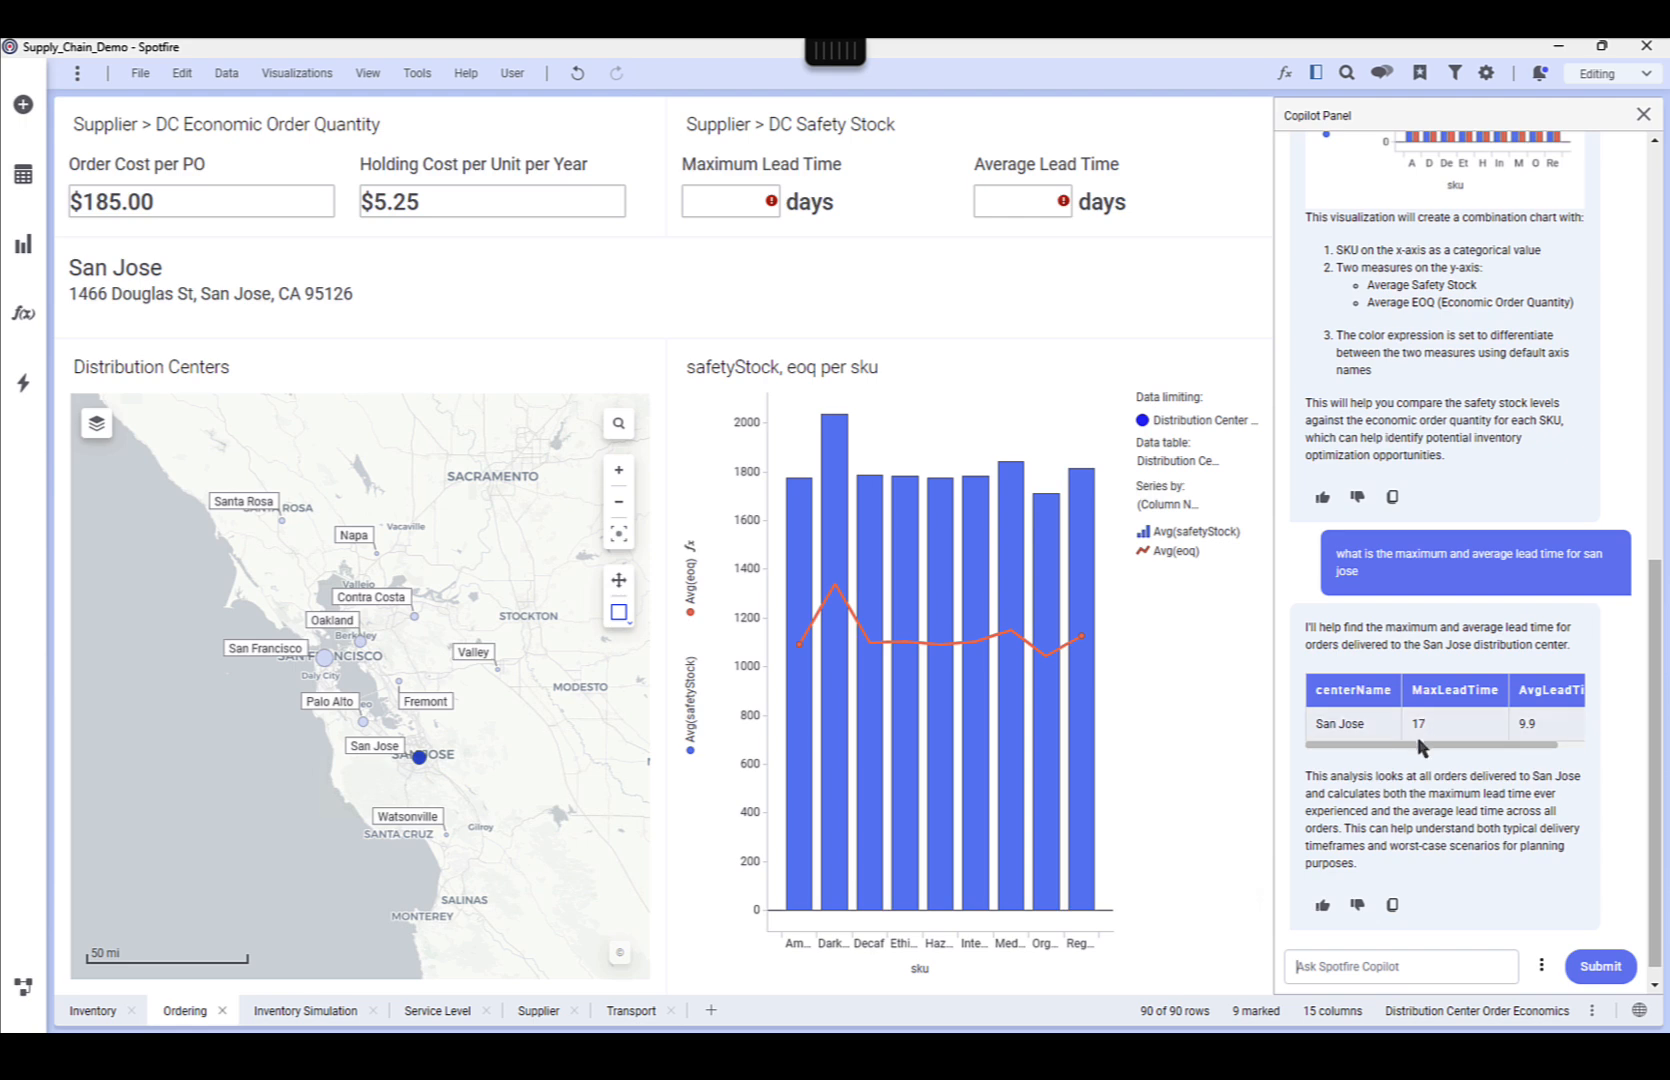
Set the safety stock's Maximum Lead Time to 17 days and Average Lead Time to 10 days
{"action": "left_click", "coordinate": [728, 206]}
{"action": "type", "text": "17"}
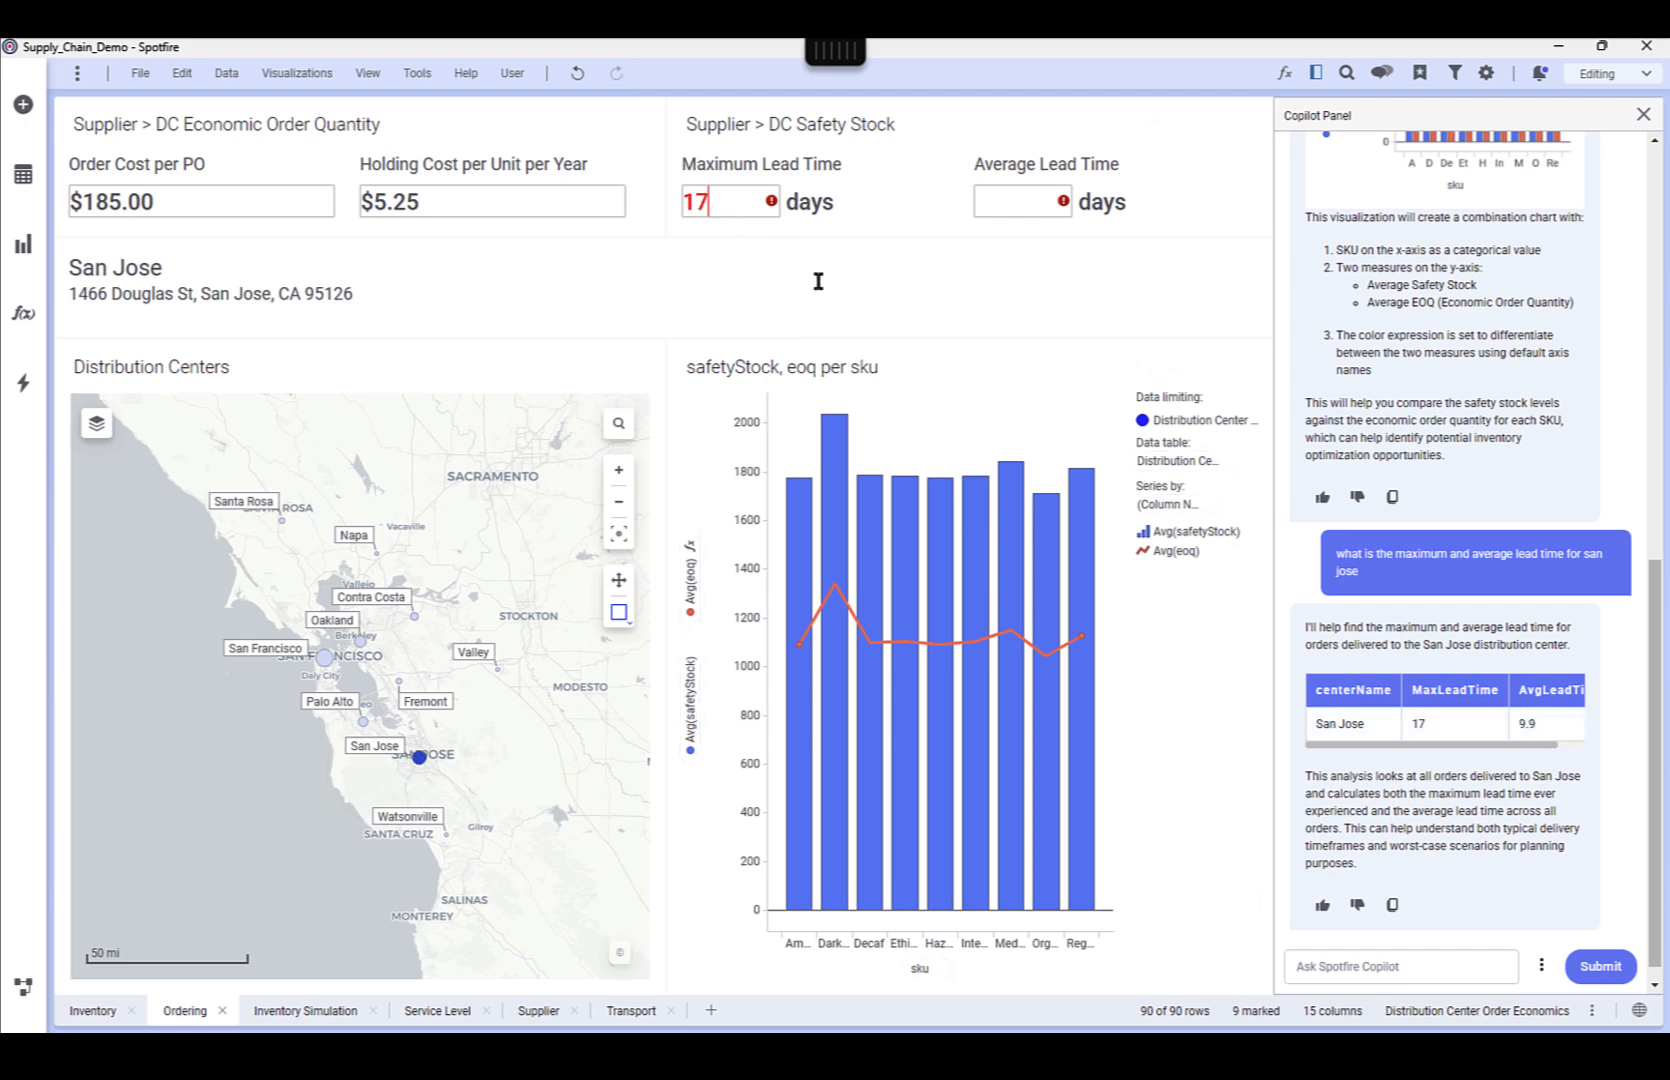
{"action": "key", "text": "Return"}
{"action": "left_click", "coordinate": [1008, 190]}
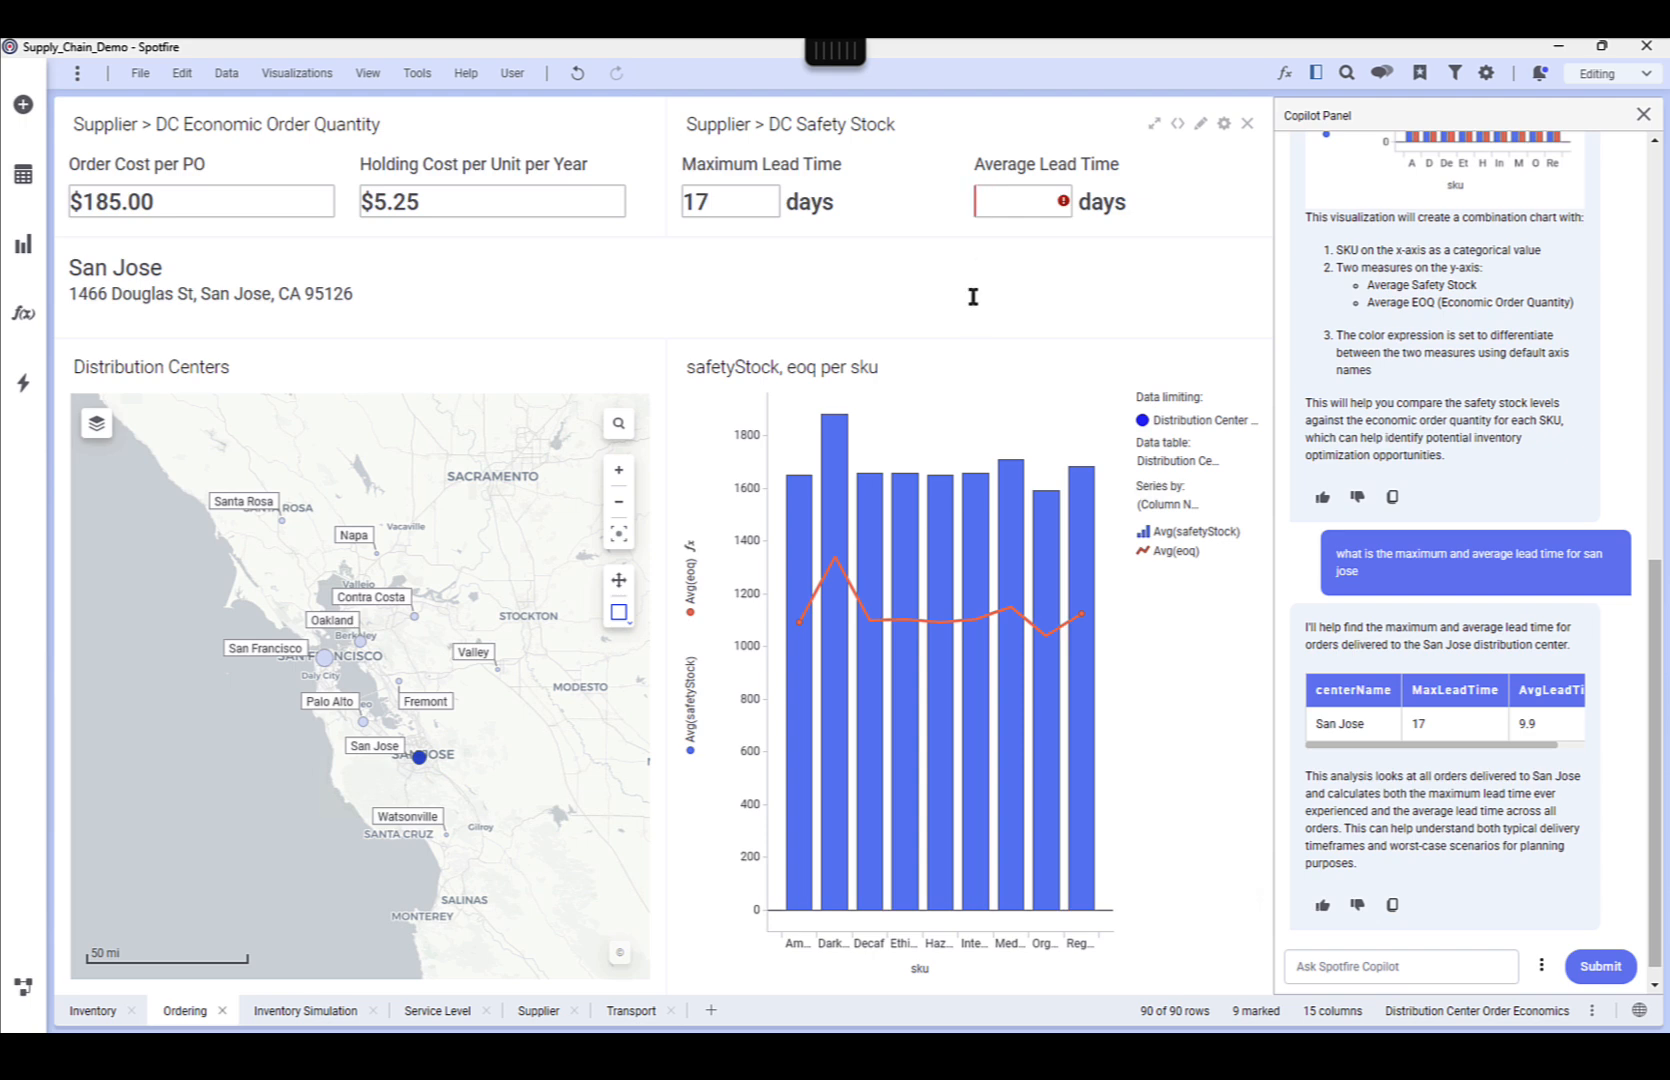
{"action": "type", "text": "10"}
{"action": "key", "text": "Return"}
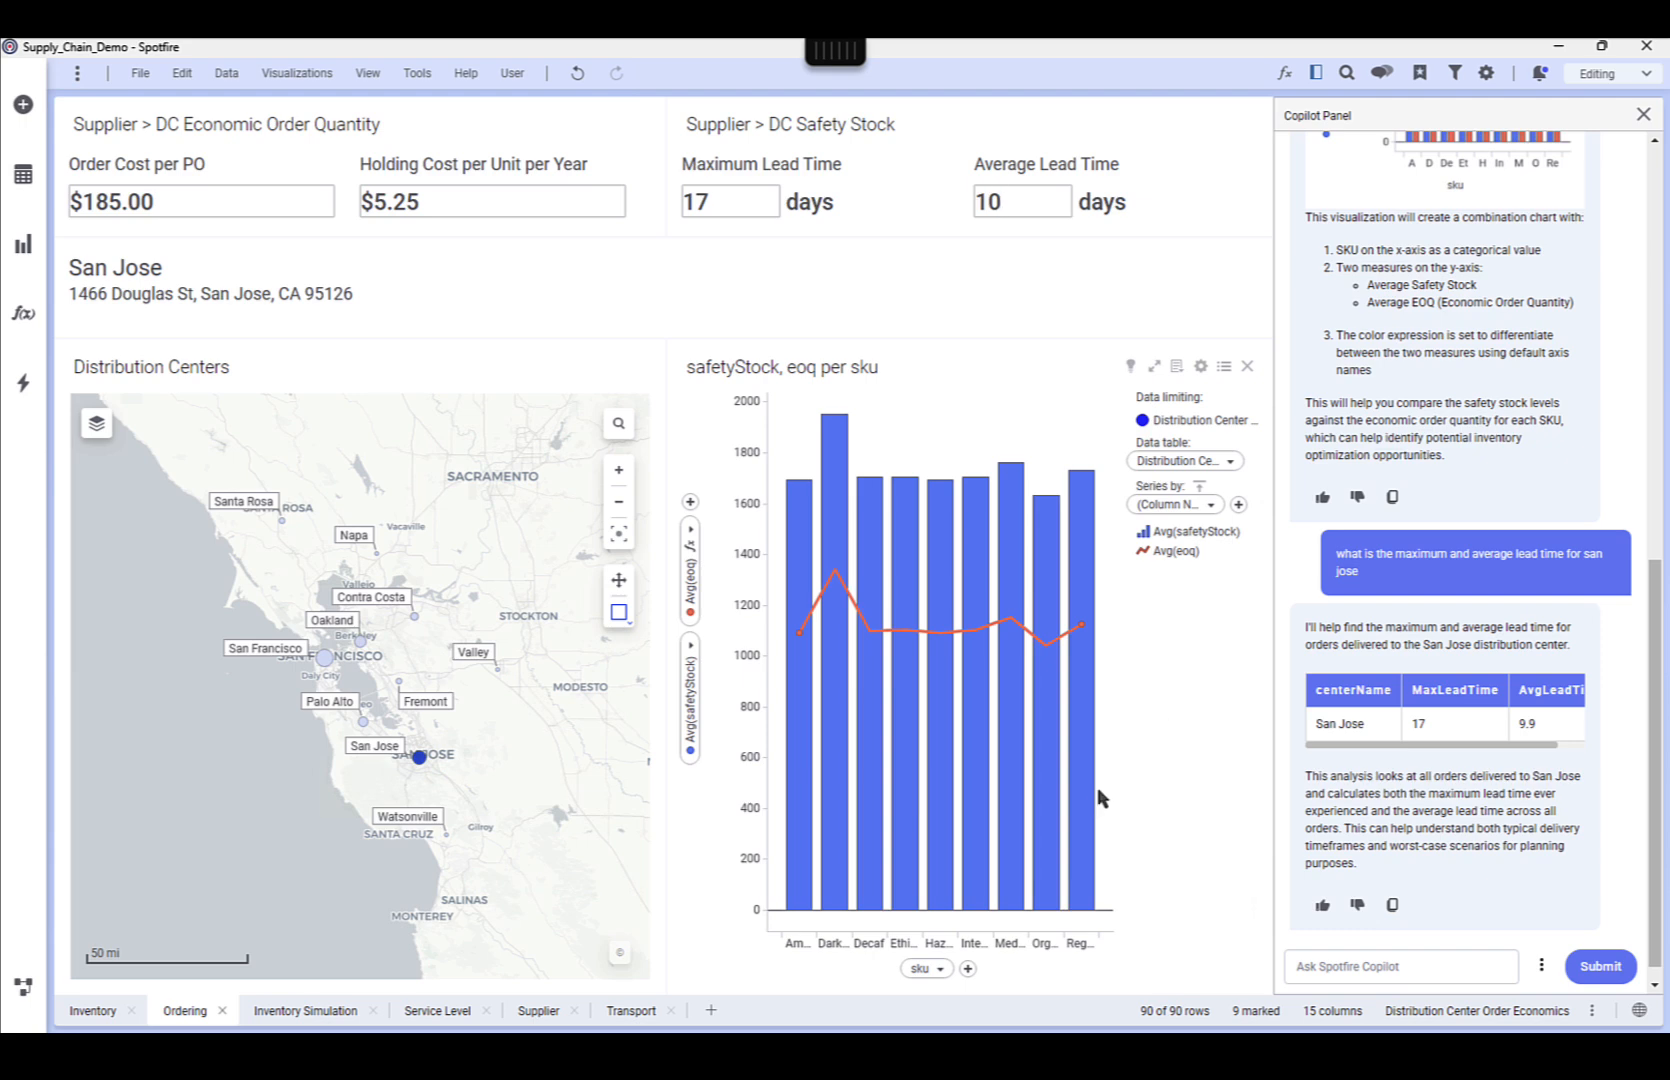
Ask Copilot on the Transport page to visualize the average difference between units shipped and received per carrier, and add the chart with its legend hidden
{"action": "left_click", "coordinate": [630, 1012]}
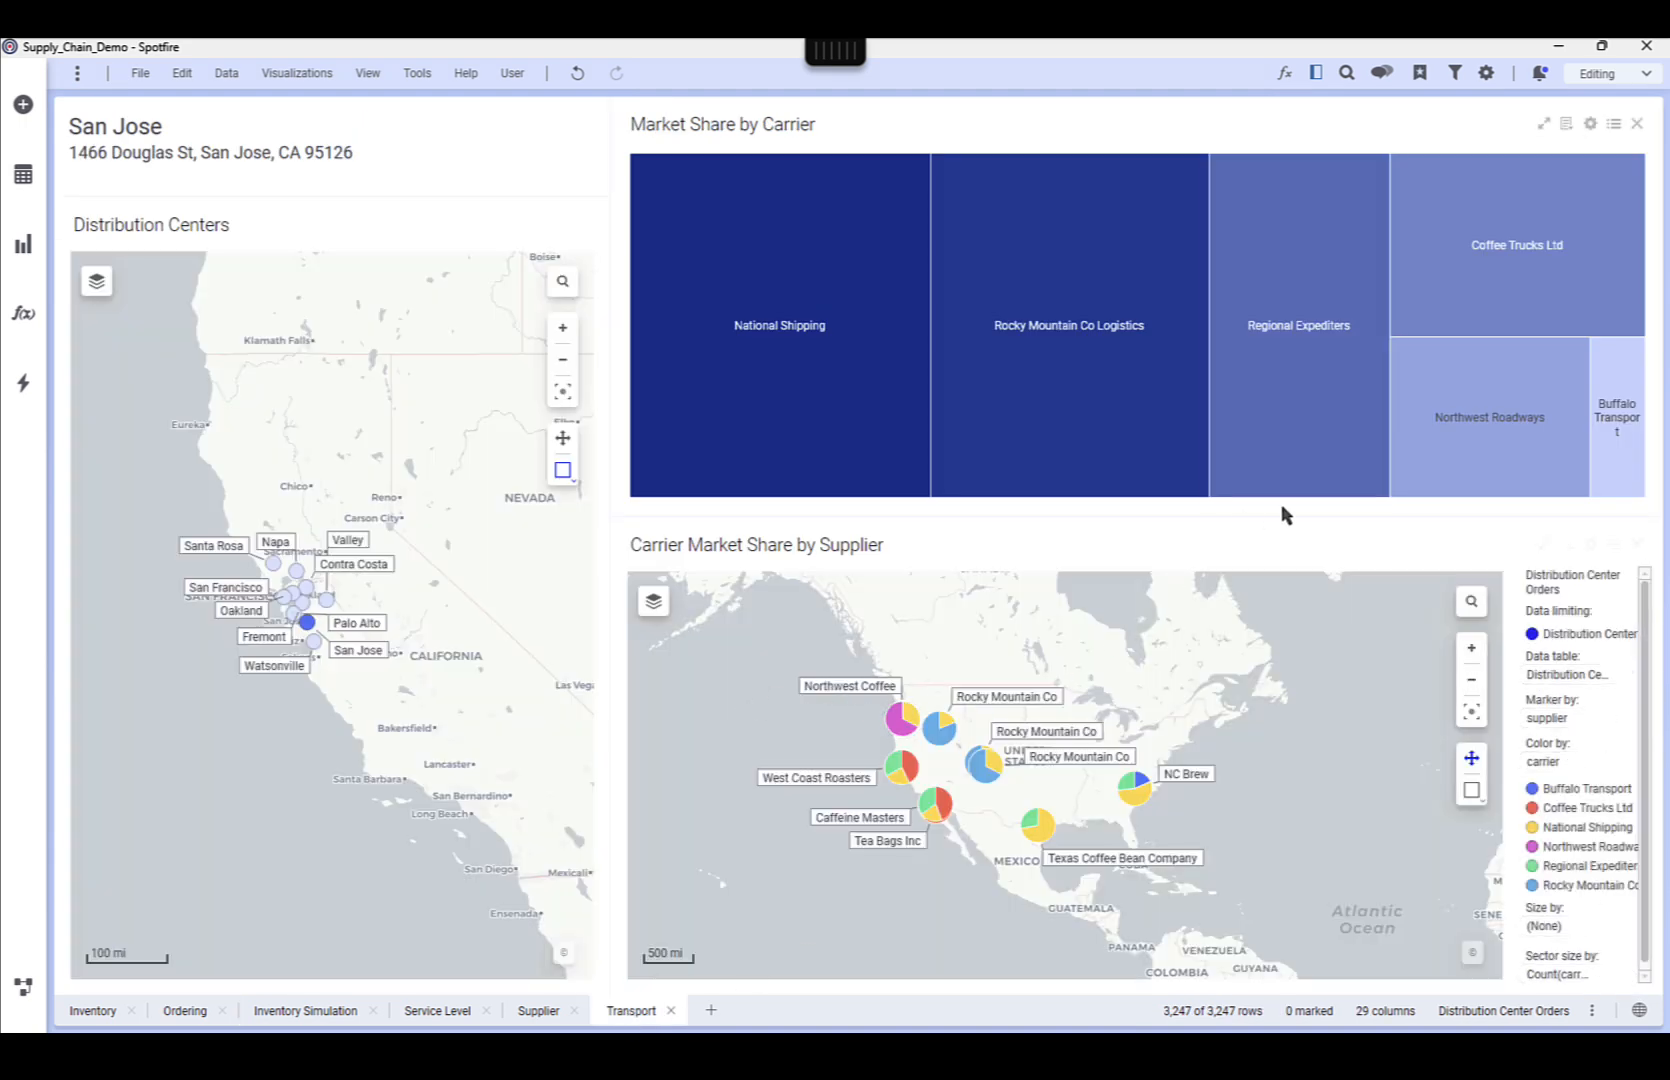
{"action": "left_click", "coordinate": [1316, 73]}
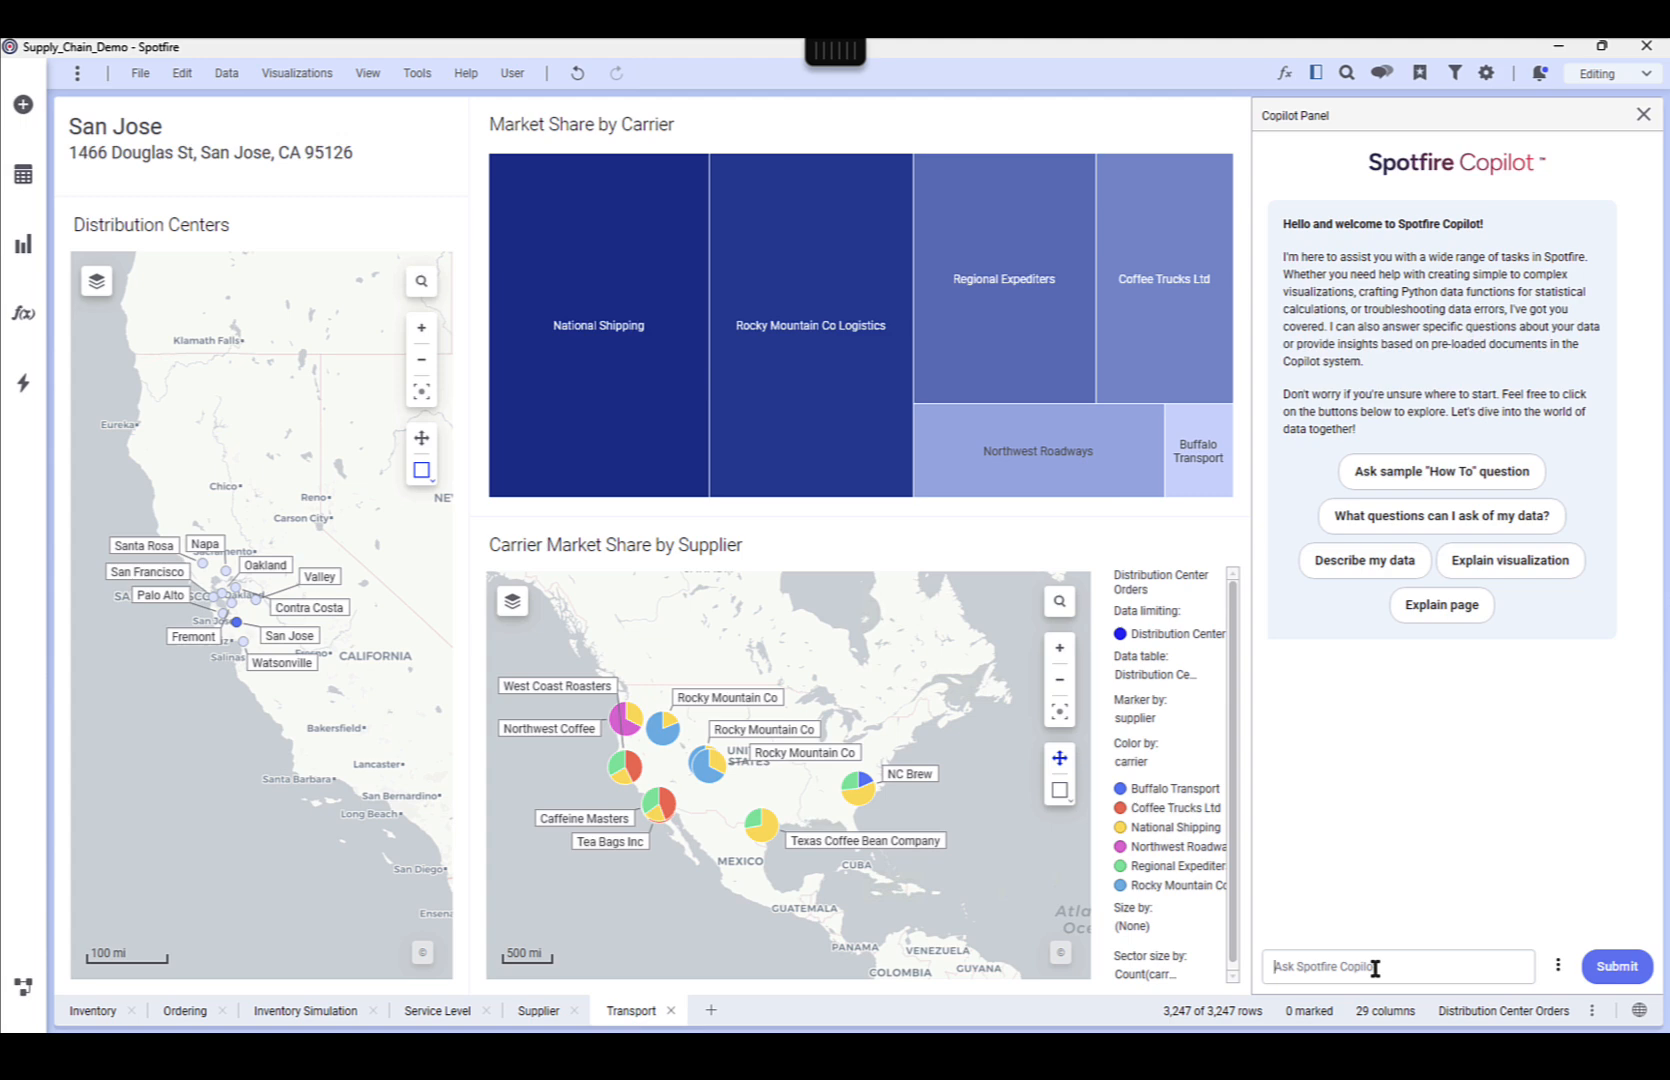
{"action": "type", "text": "v"}
{"action": "type", "text": "ship"}
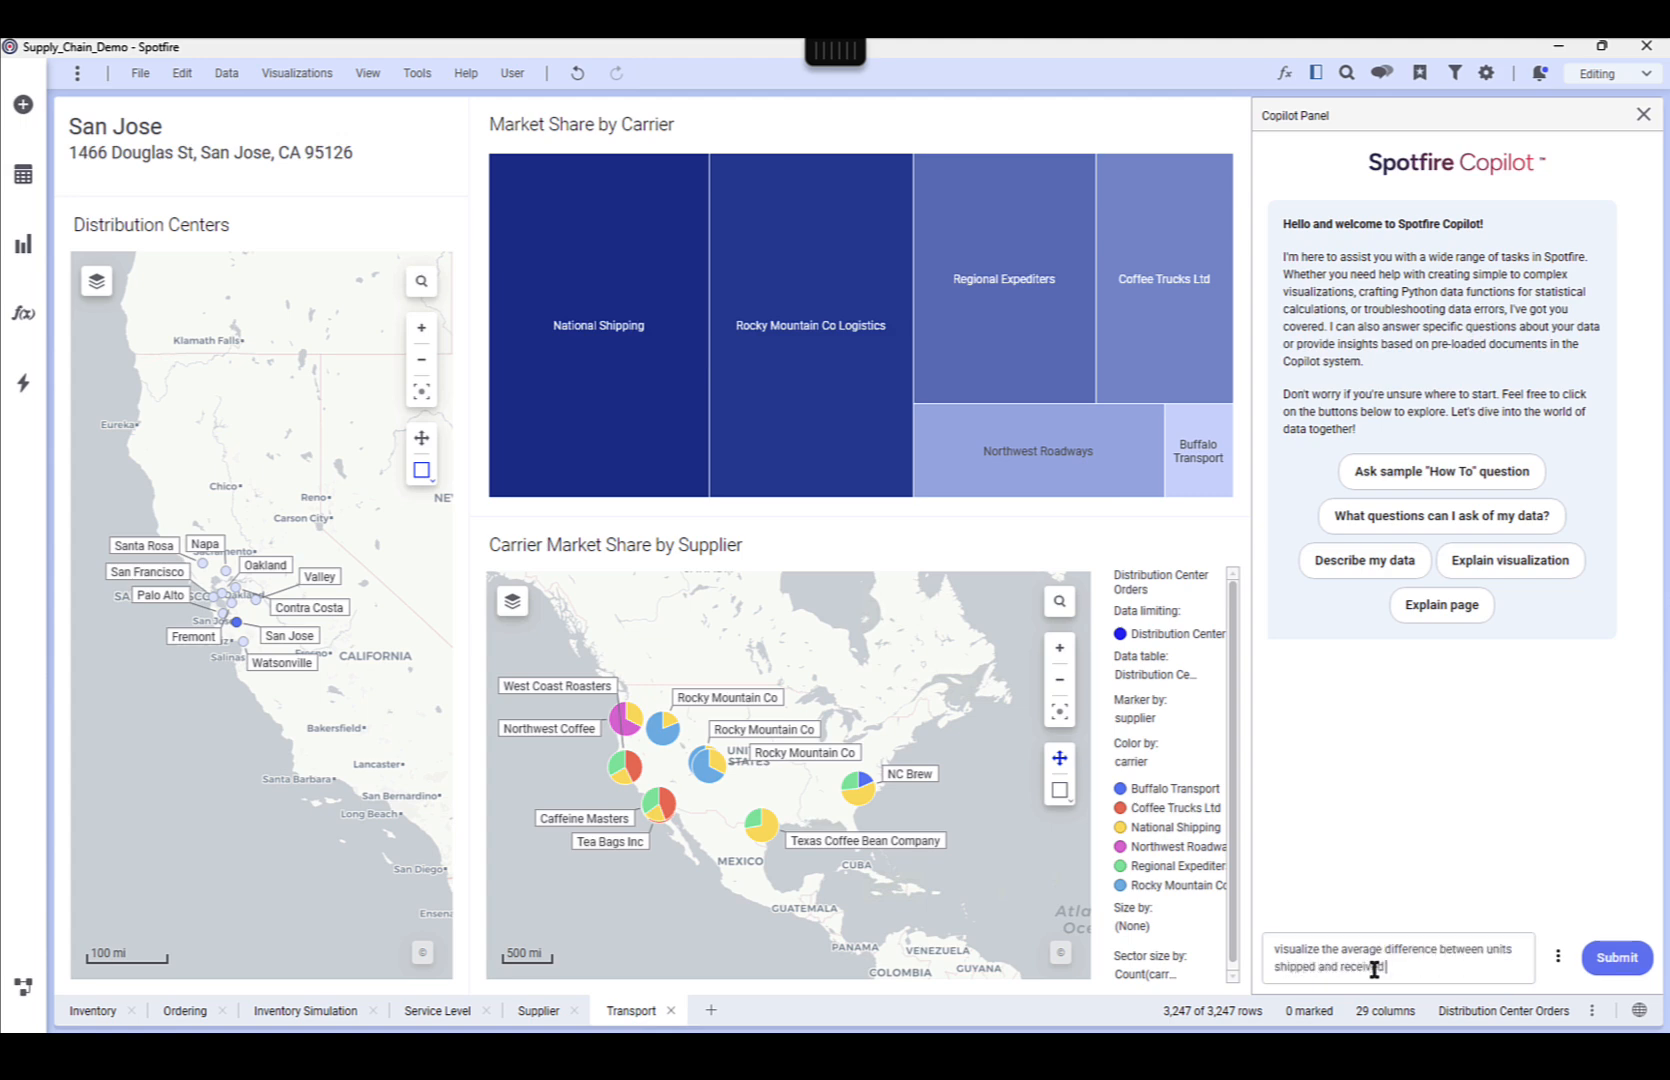
{"action": "type", "text": "r carrie"}
{"action": "key", "text": "Return"}
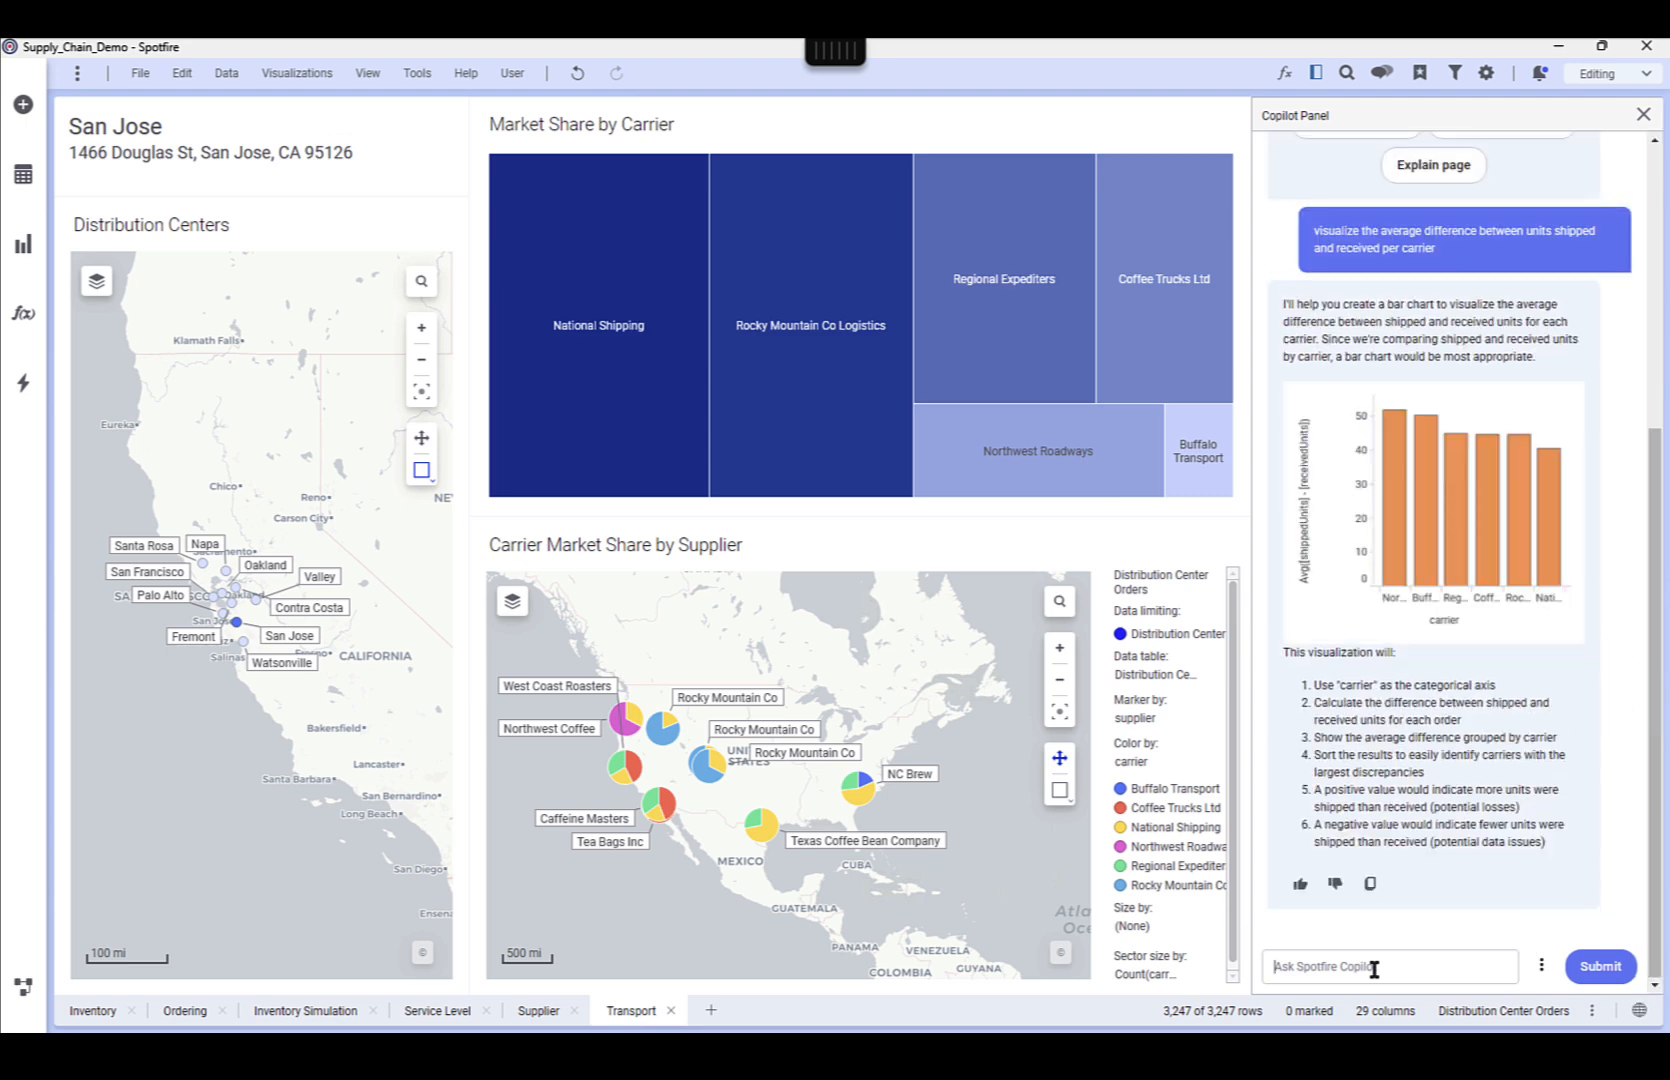
{"action": "left_click", "coordinate": [1467, 527]}
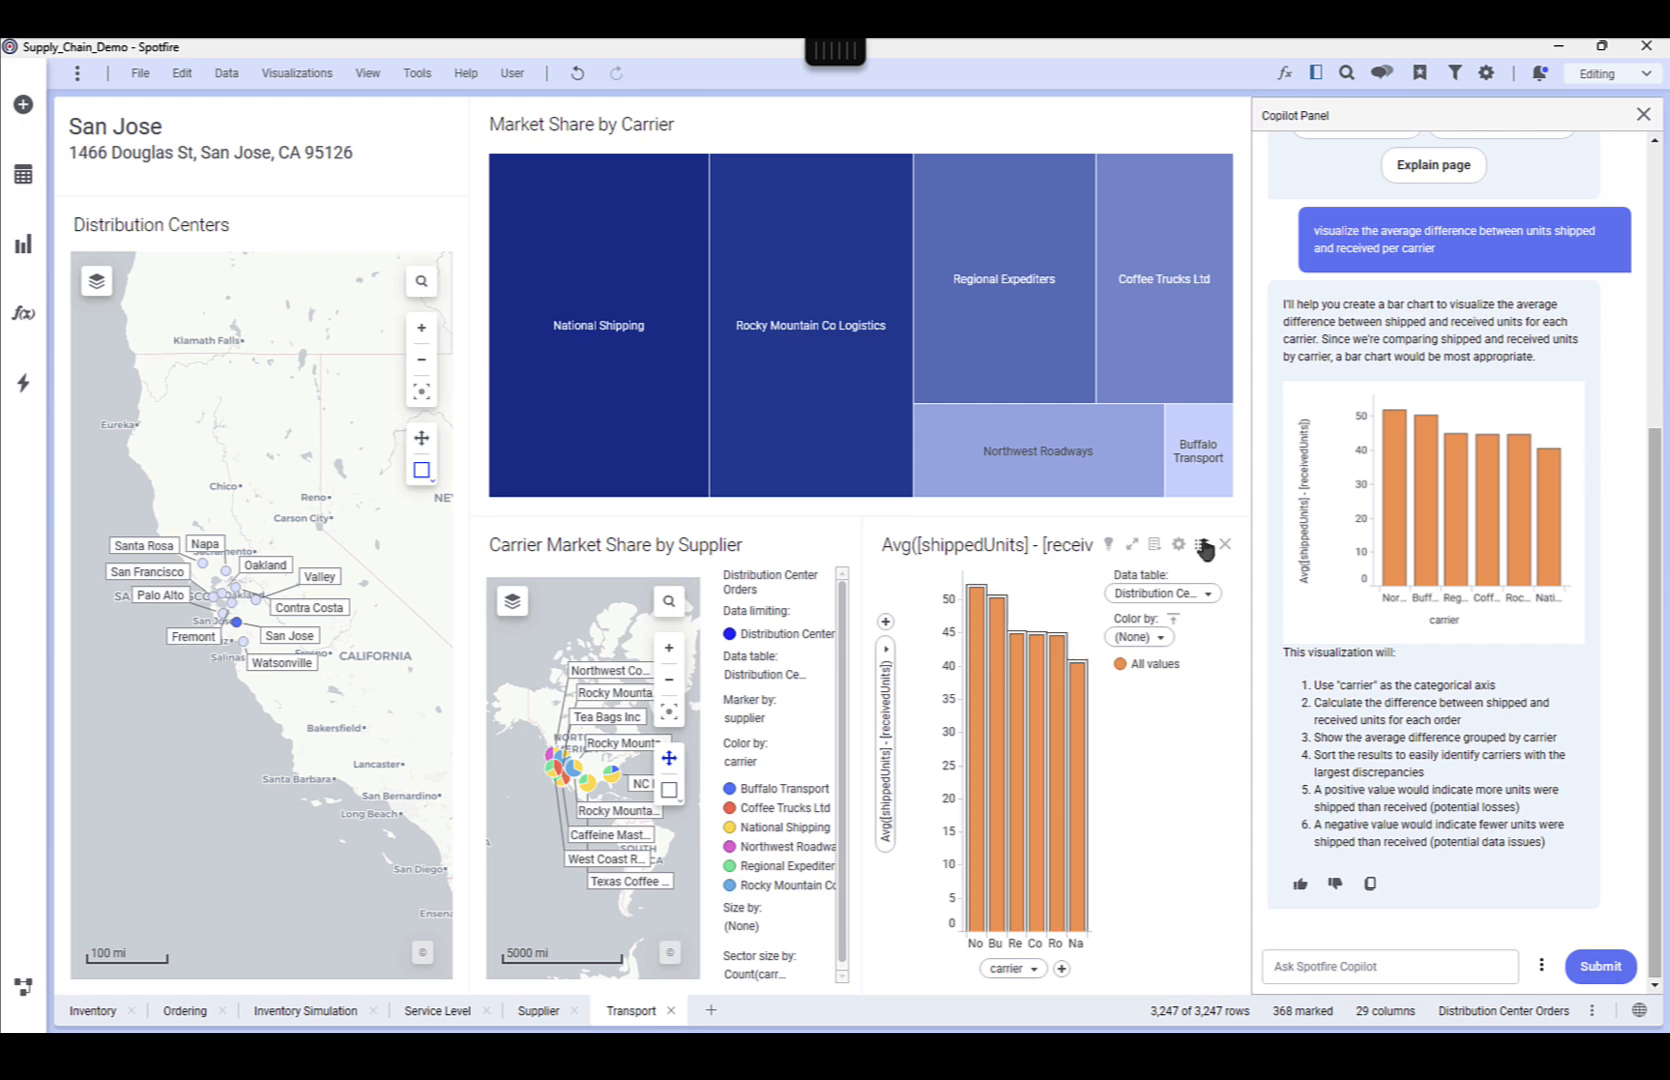
{"action": "left_click", "coordinate": [1201, 544]}
Ask Copilot to visualize delays by carrier
{"action": "left_click", "coordinate": [1334, 967]}
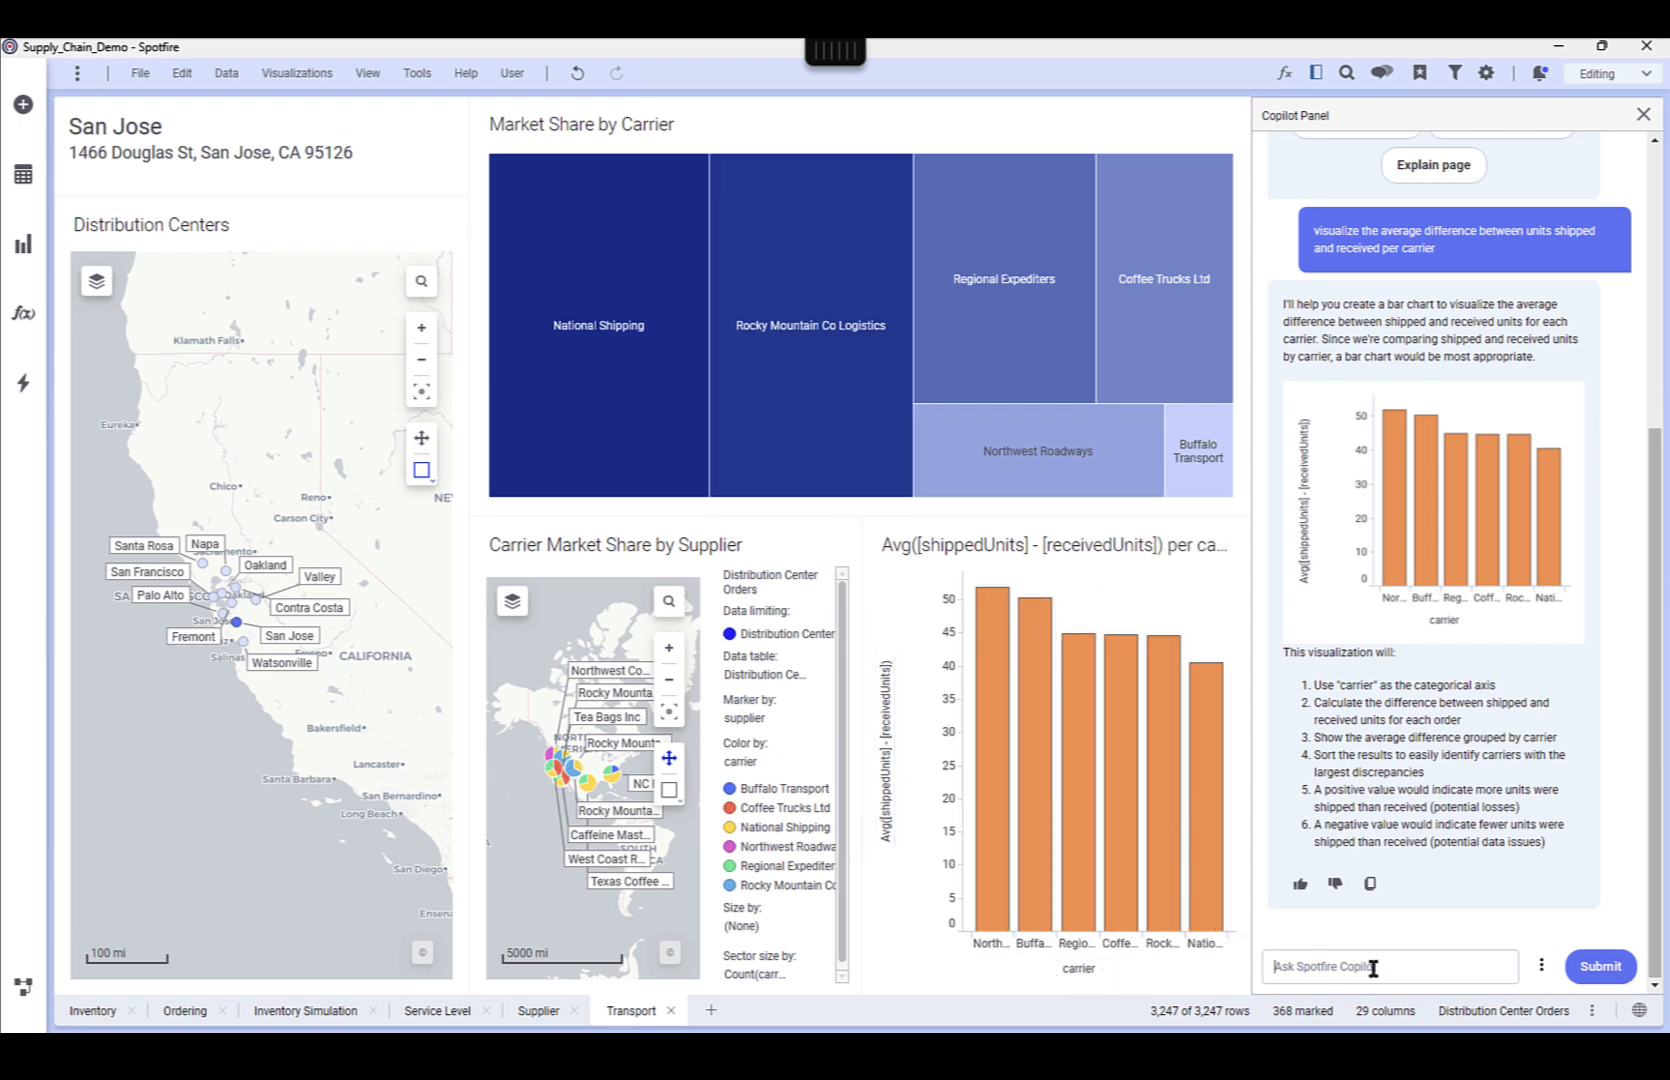
{"action": "type", "text": "visualize delays by carrier"}
{"action": "key", "text": "Return"}
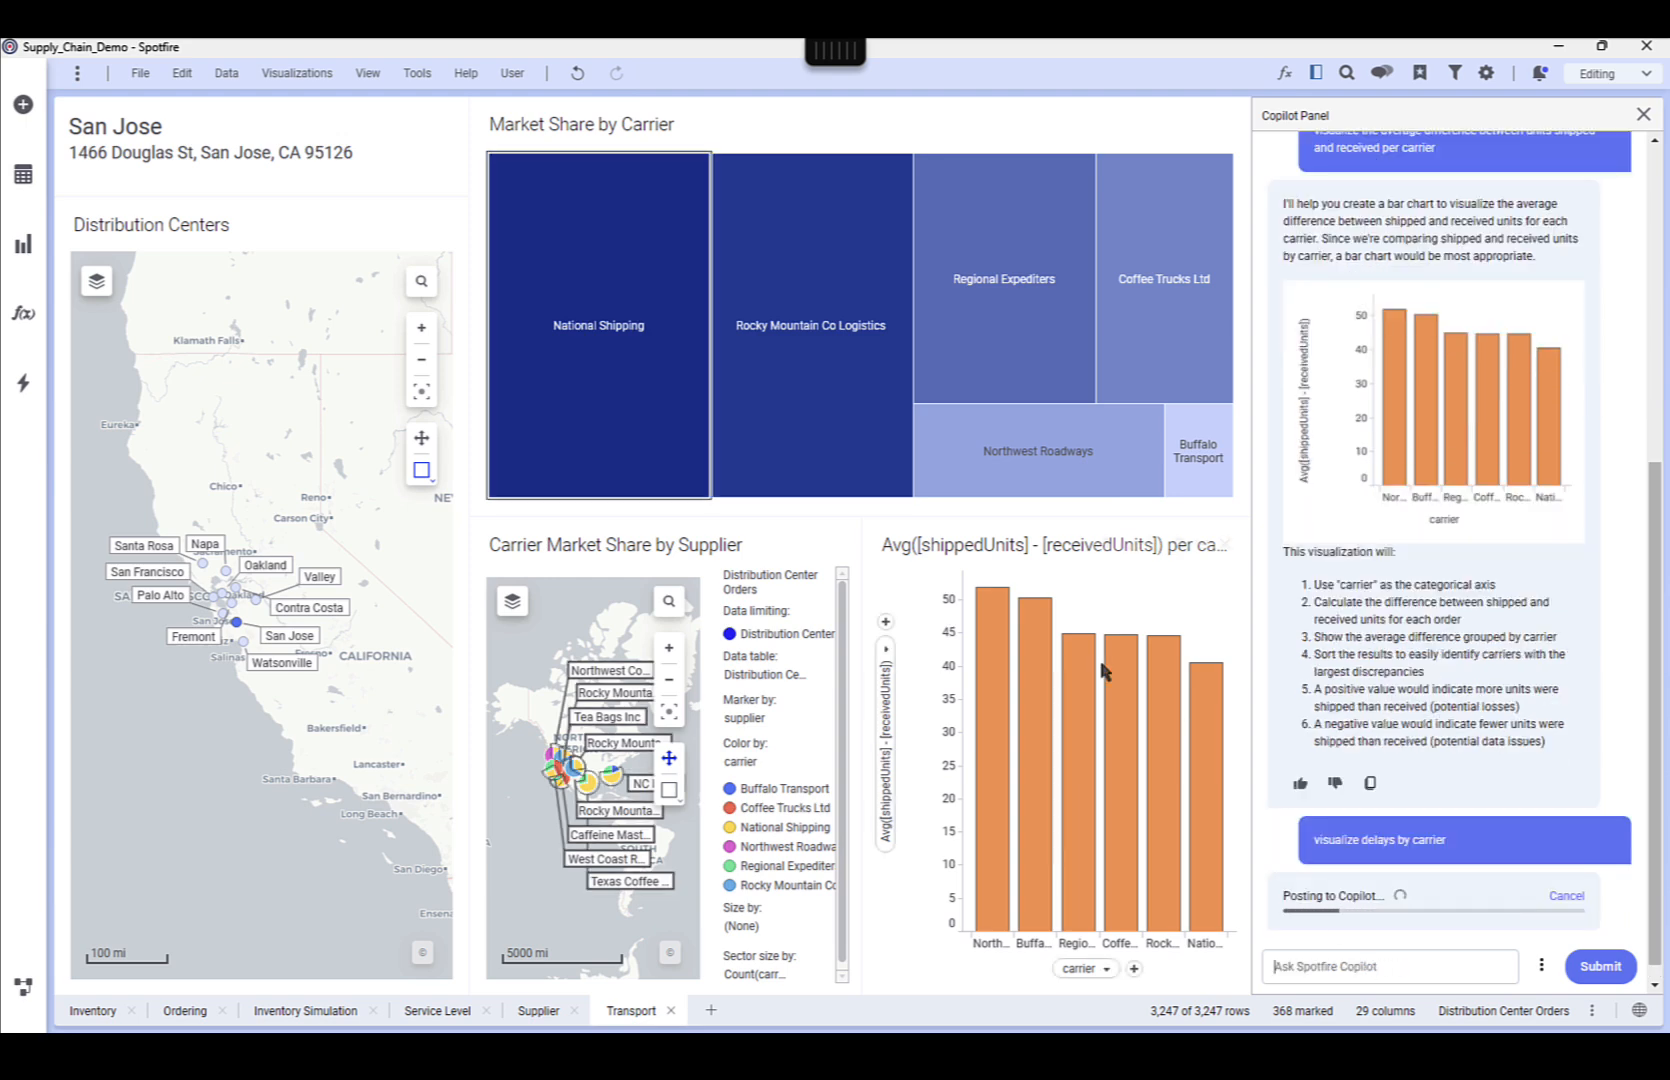
Add Copilot's suggested box plot of delivery delays by carrier to the Transport page and hide its legend
{"action": "mouse_move", "coordinate": [1171, 838]}
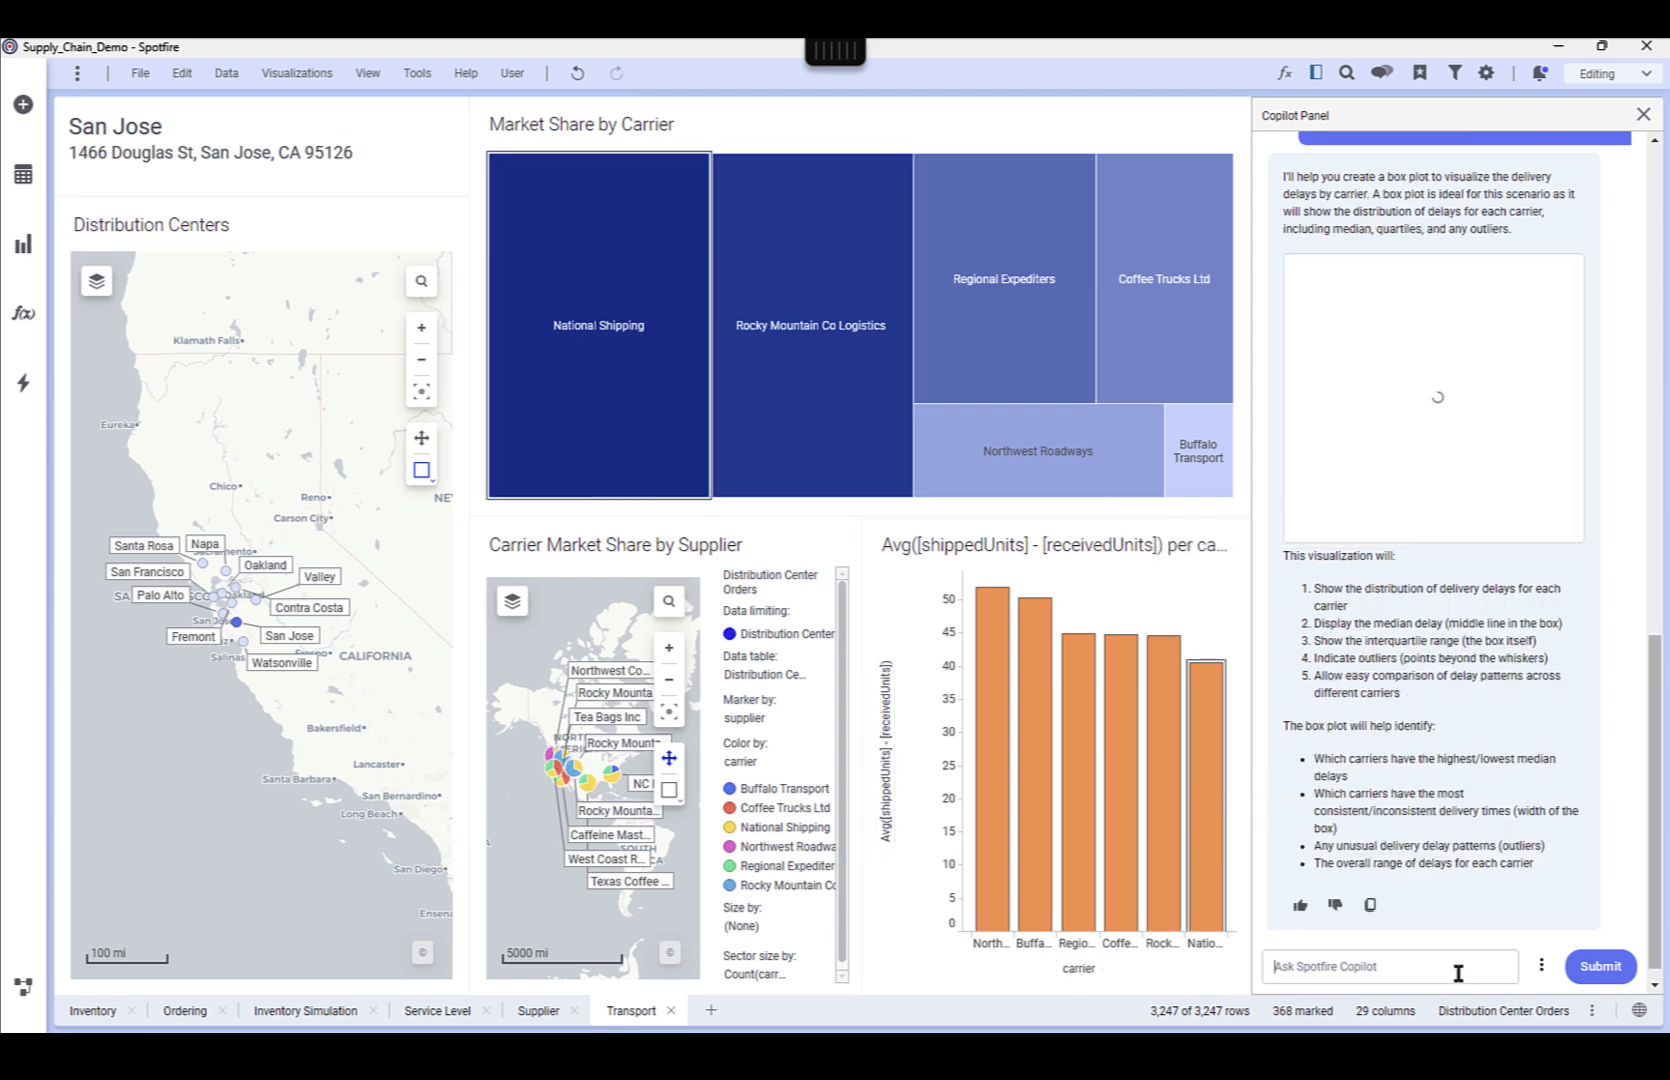
{"action": "mouse_move", "coordinate": [1442, 435]}
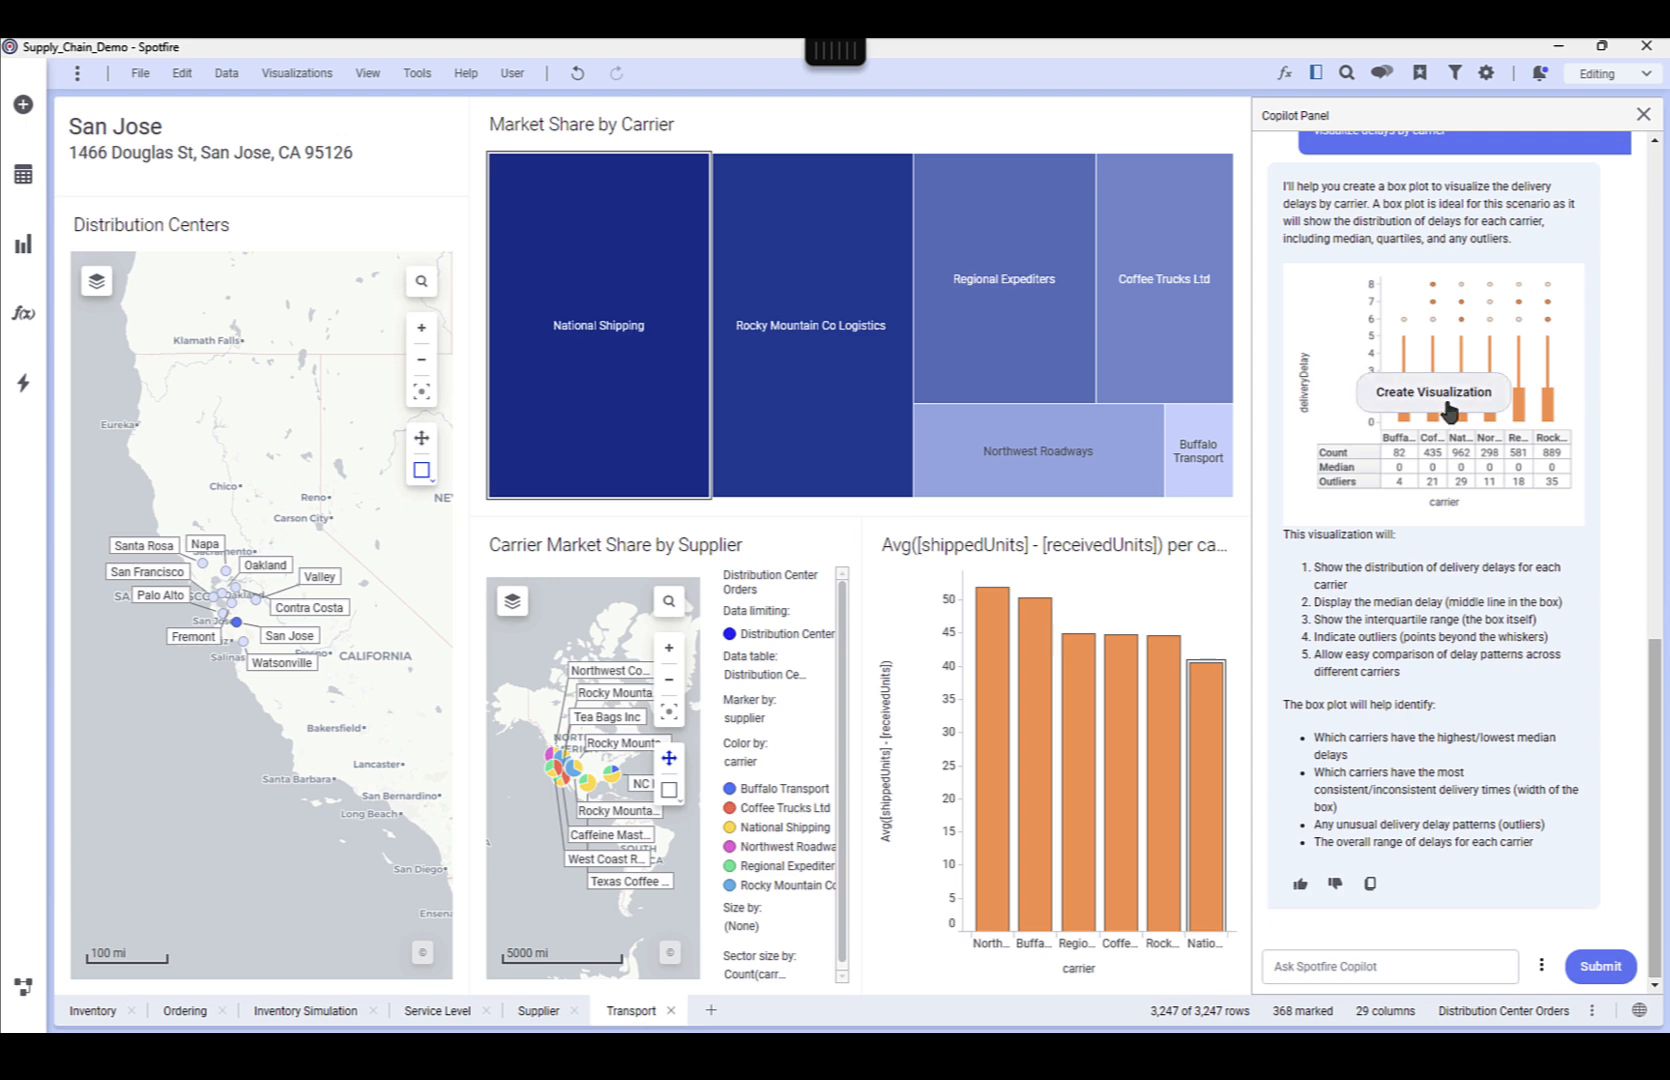
{"action": "left_click", "coordinate": [1444, 395]}
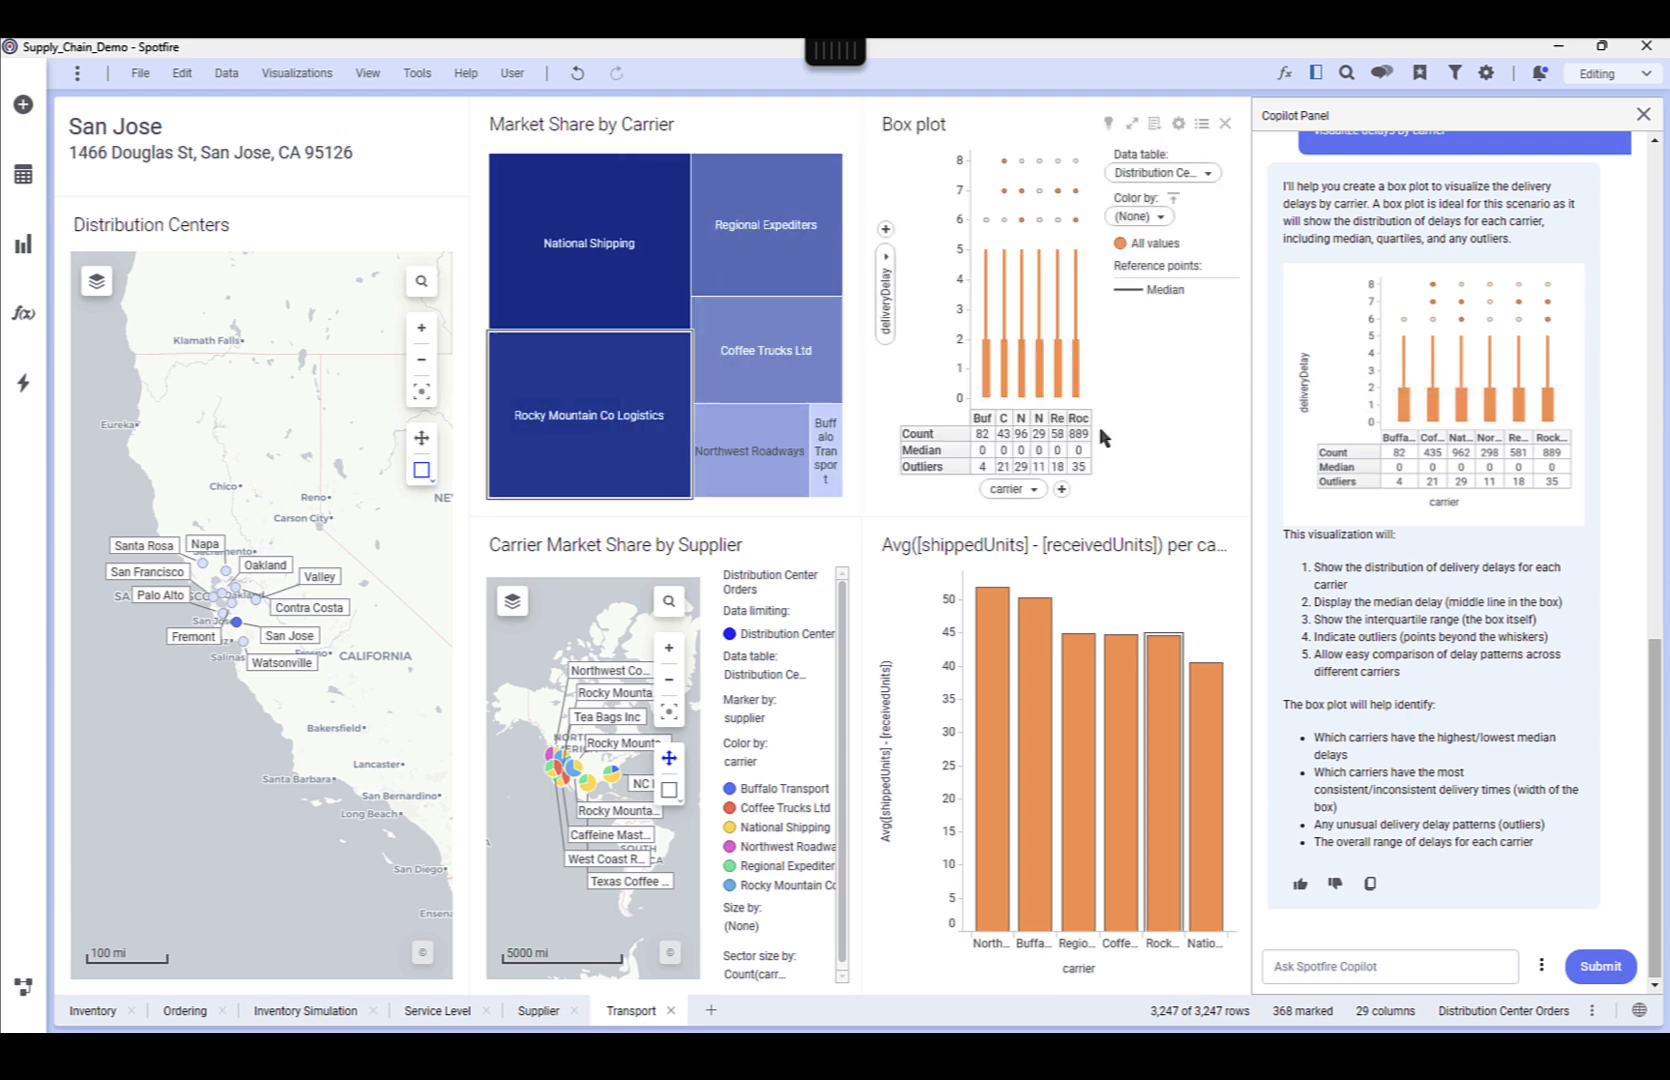
{"action": "left_click", "coordinate": [1204, 126]}
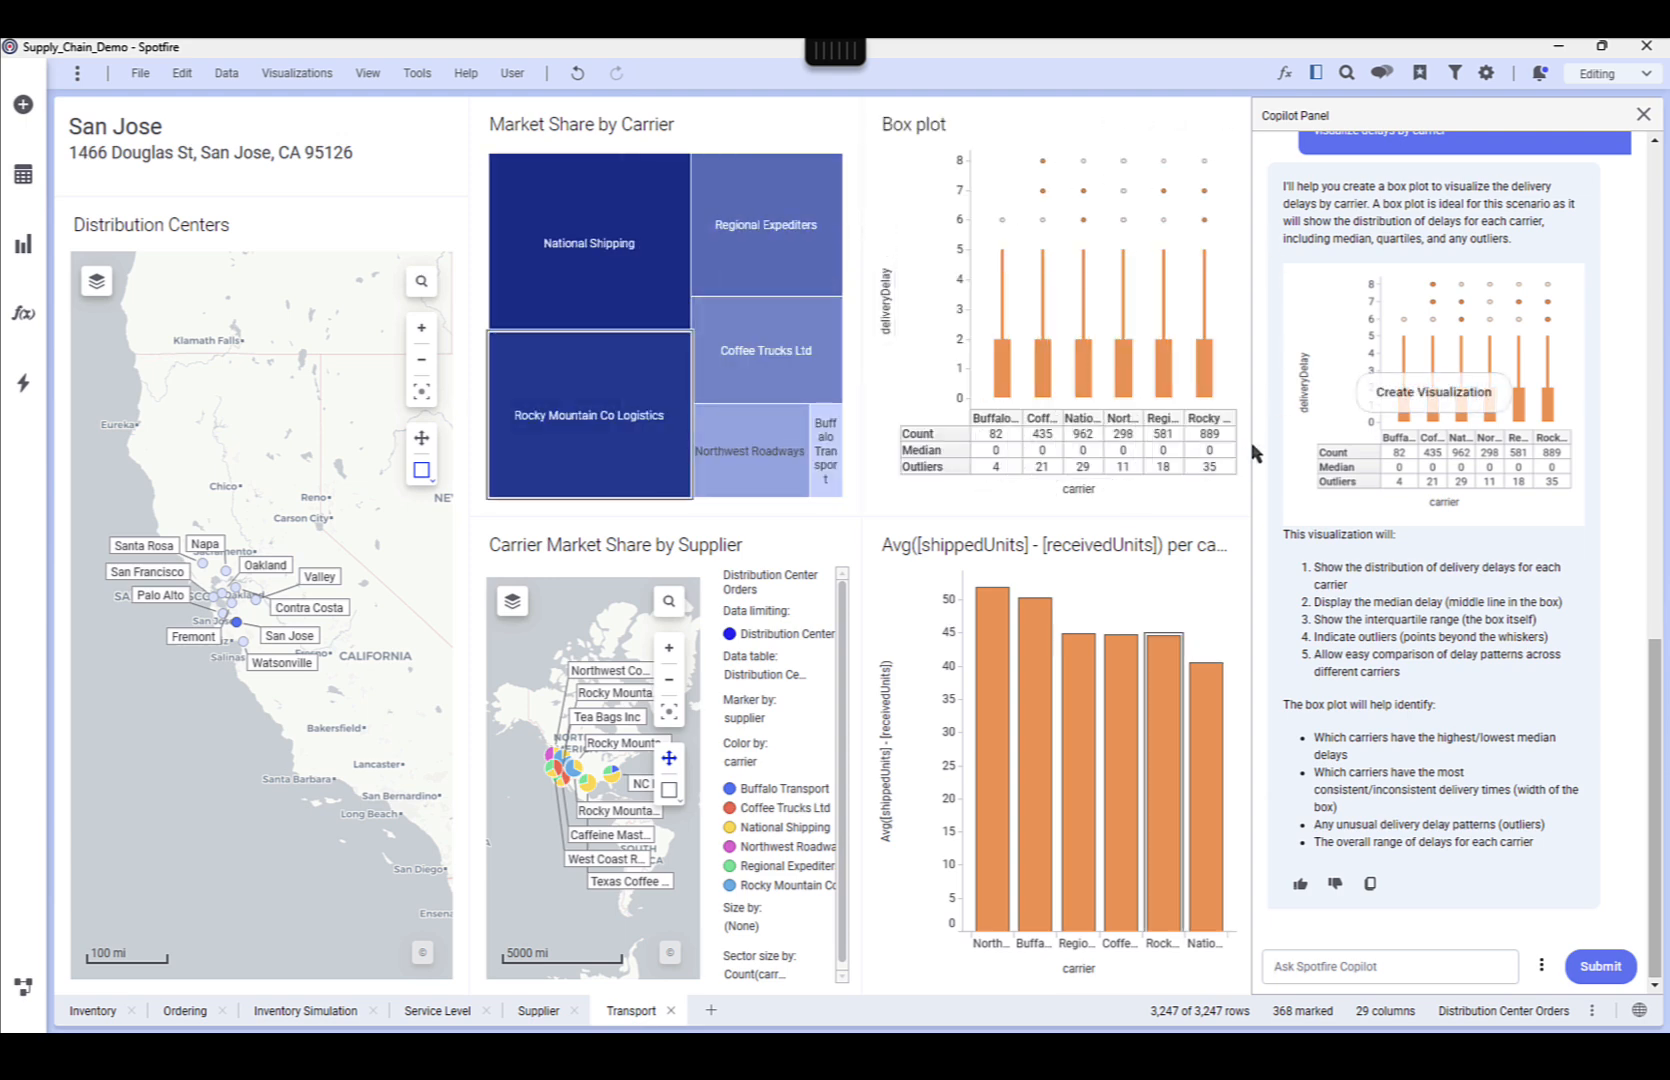
Ask Copilot to "make it a bar chart instead" and apply the result by modifying the existing delay box plot
{"action": "left_click", "coordinate": [1453, 972]}
{"action": "type", "text": "make it a bar chart instead"}
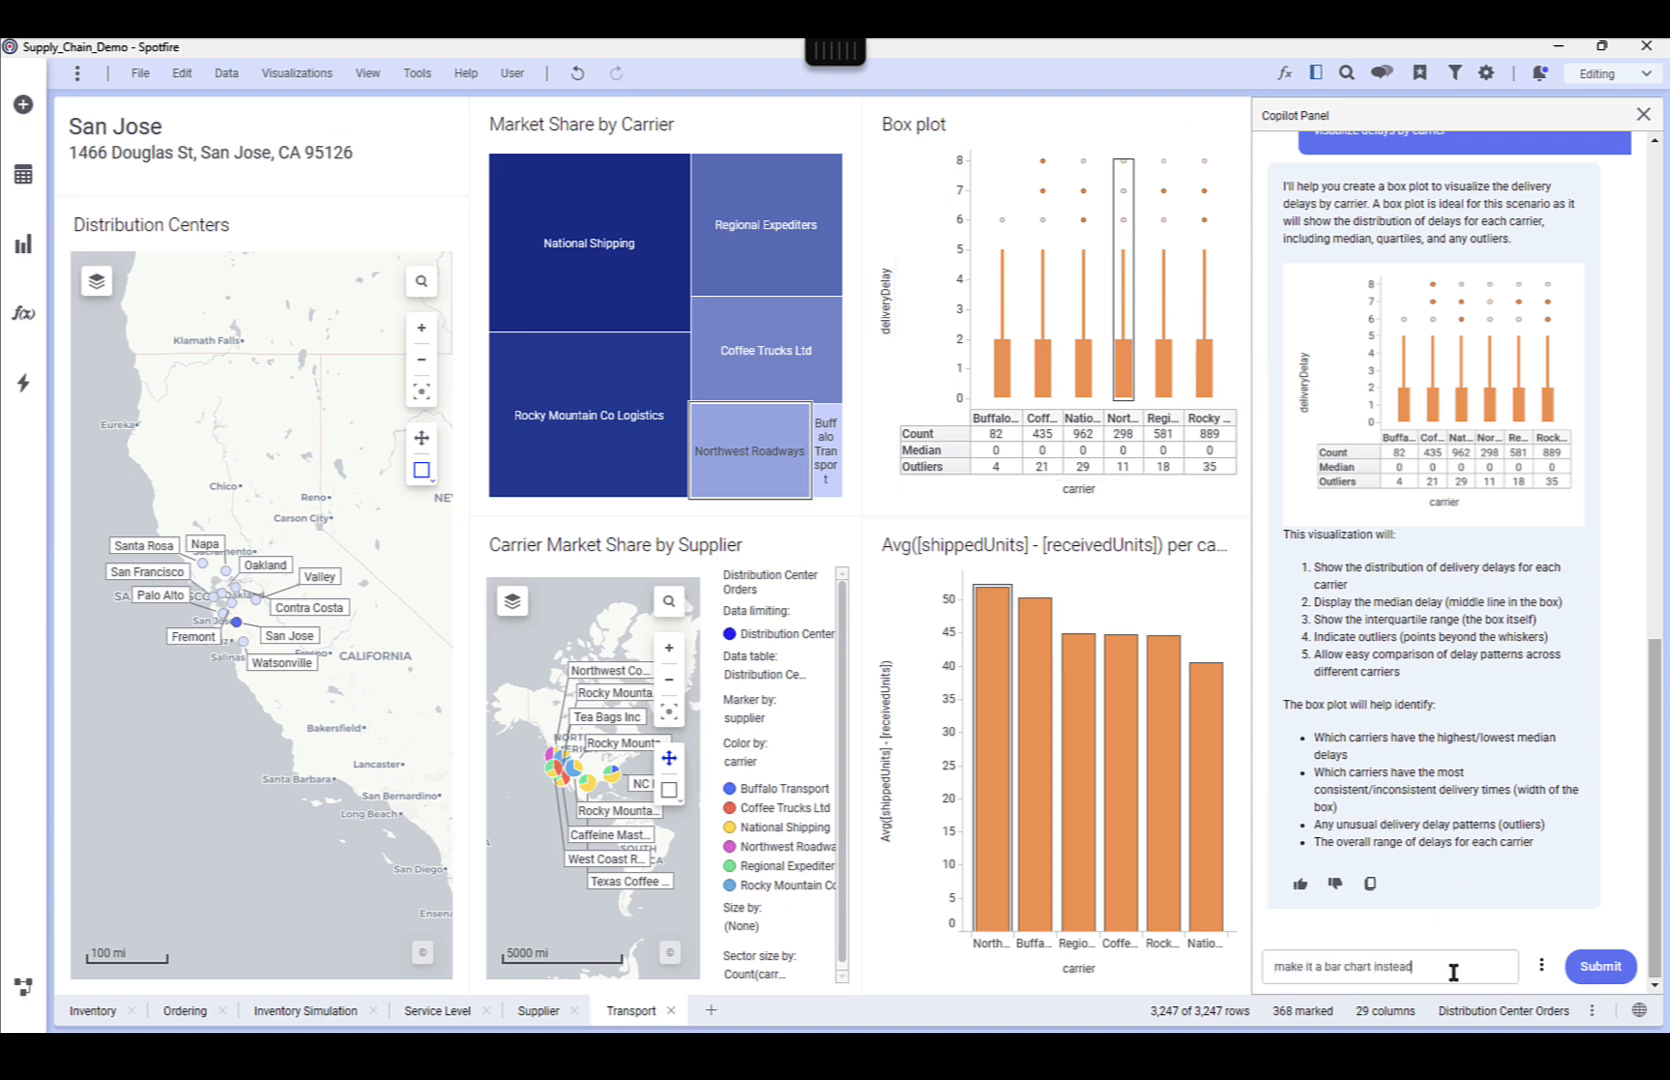
{"action": "key", "text": "Return"}
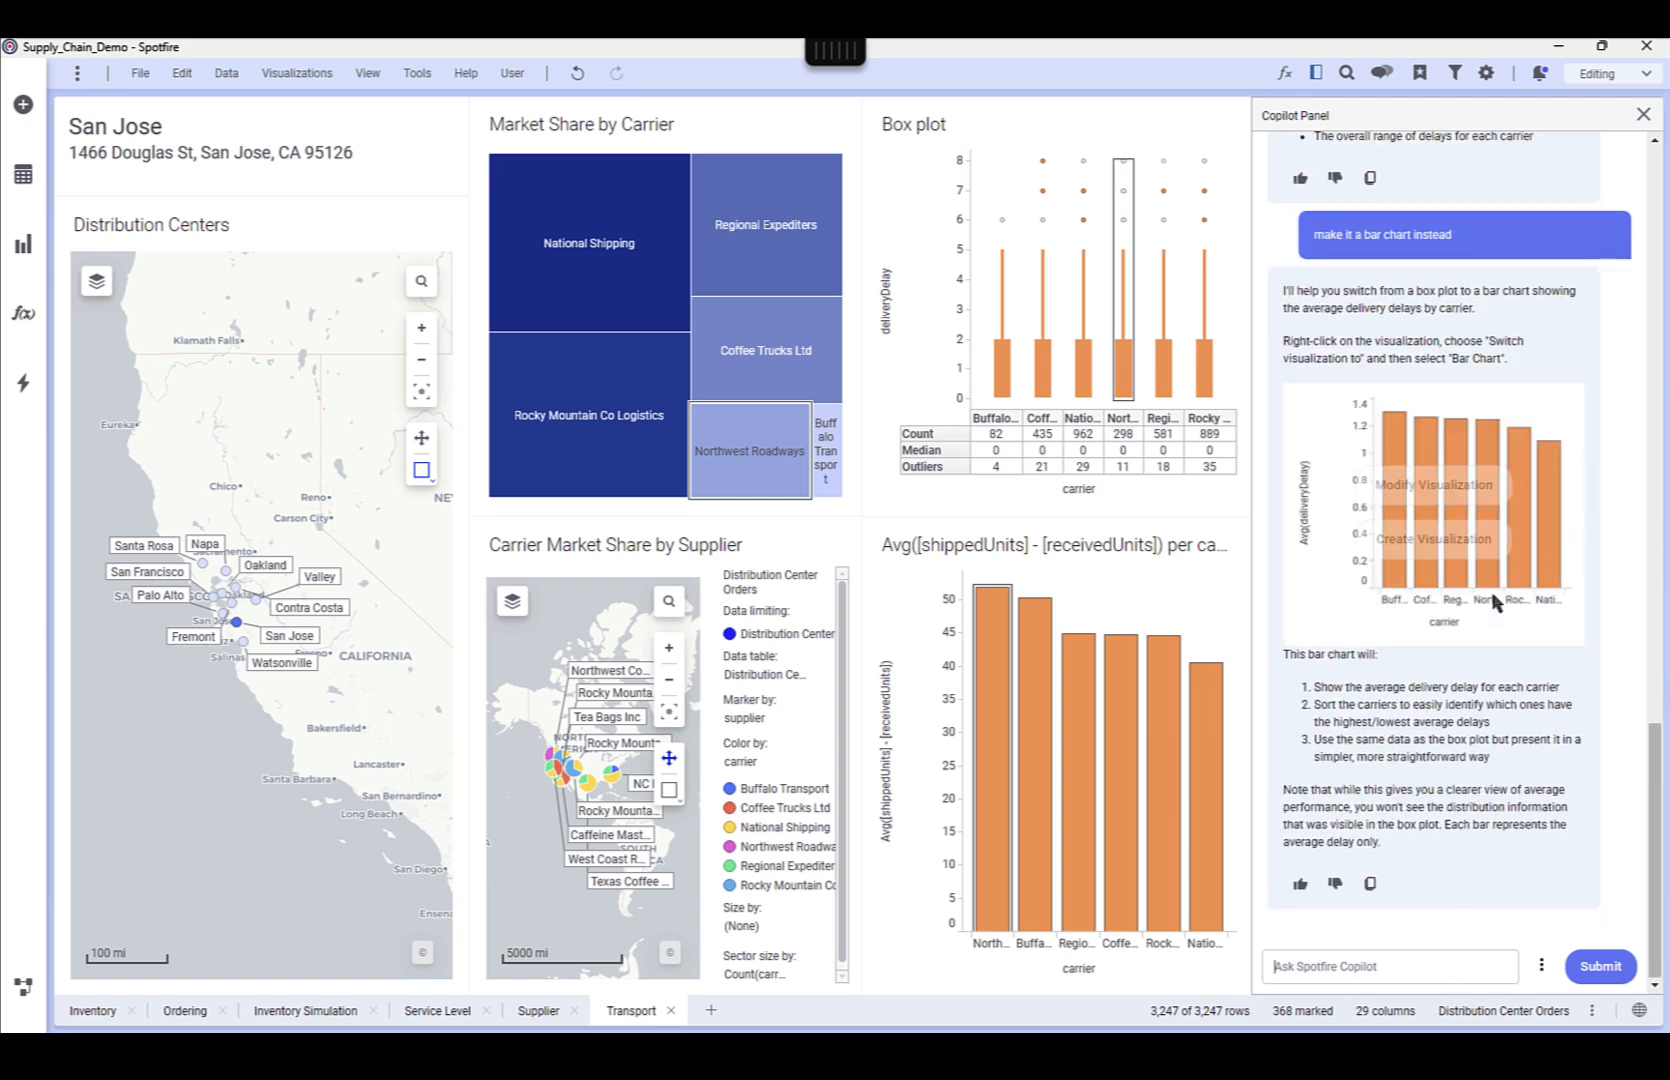
{"action": "mouse_move", "coordinate": [1470, 548]}
{"action": "left_click", "coordinate": [1440, 486]}
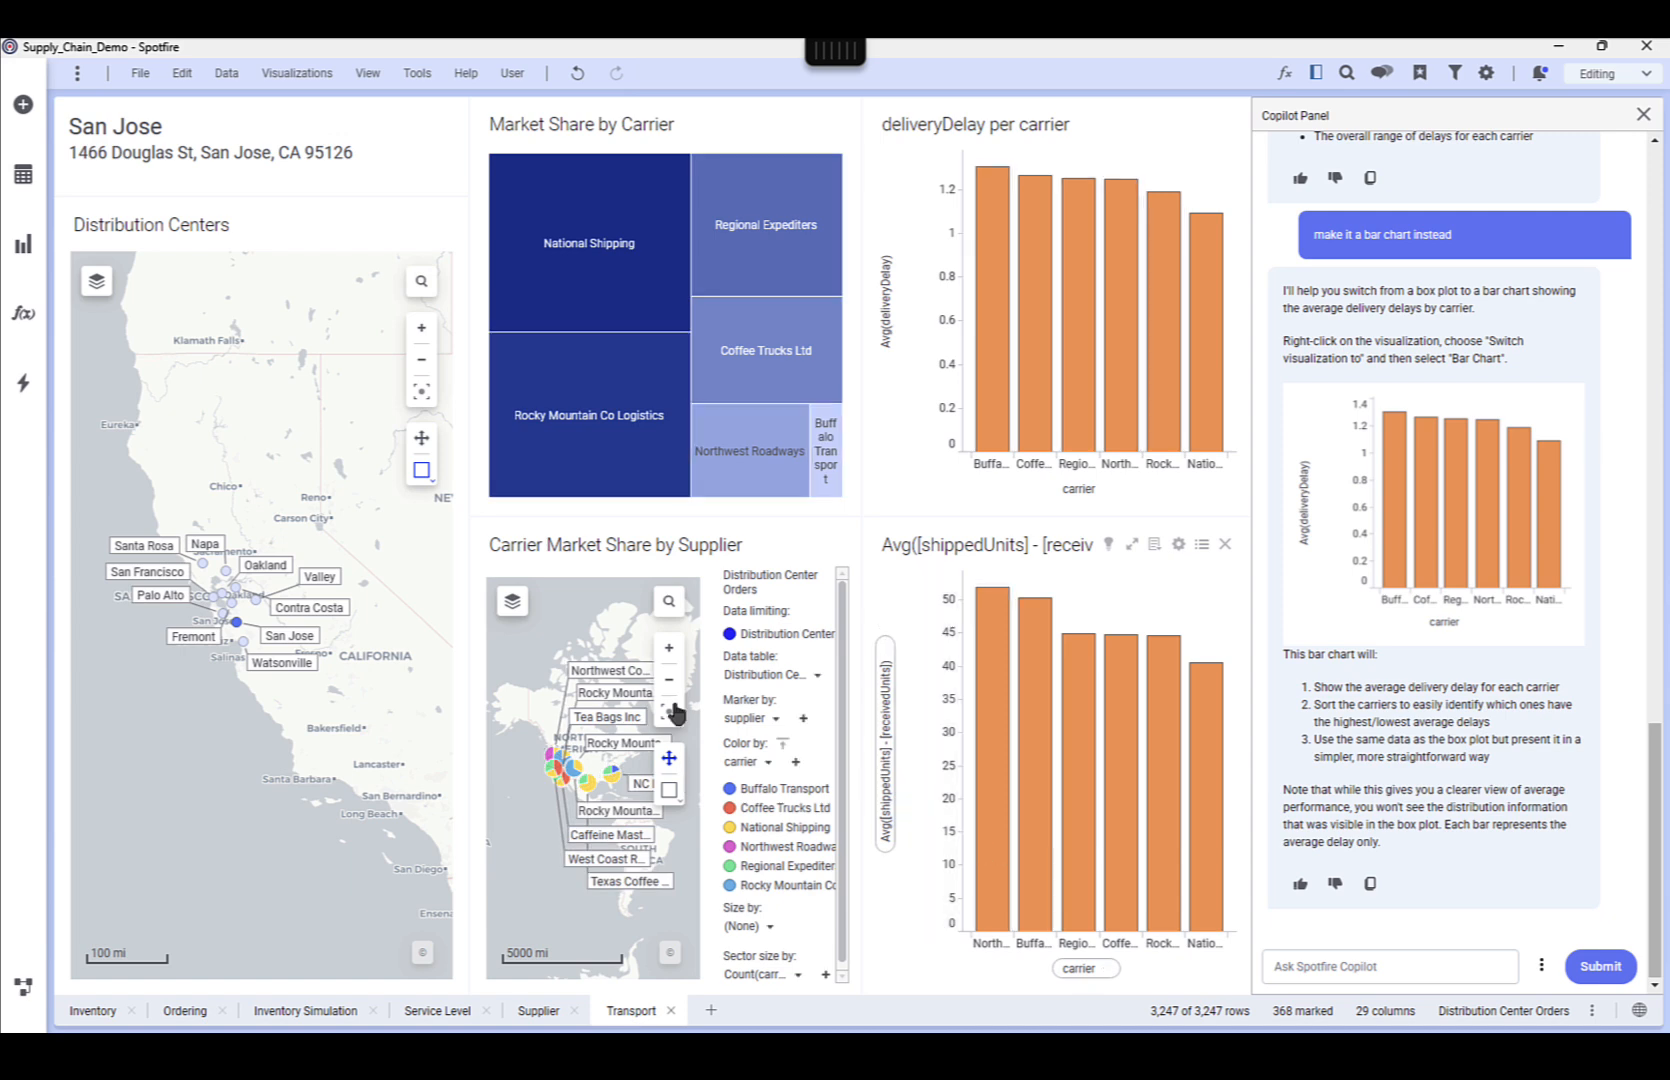
Rearrange the page with the supplier map below the Distribution Centers map and both carrier bar charts side by side beneath the Market Share treemap
{"action": "left_click_drag", "start_coordinate": [622, 552], "coordinate": [260, 772]}
{"action": "left_click_drag", "start_coordinate": [981, 138], "coordinate": [629, 756]}
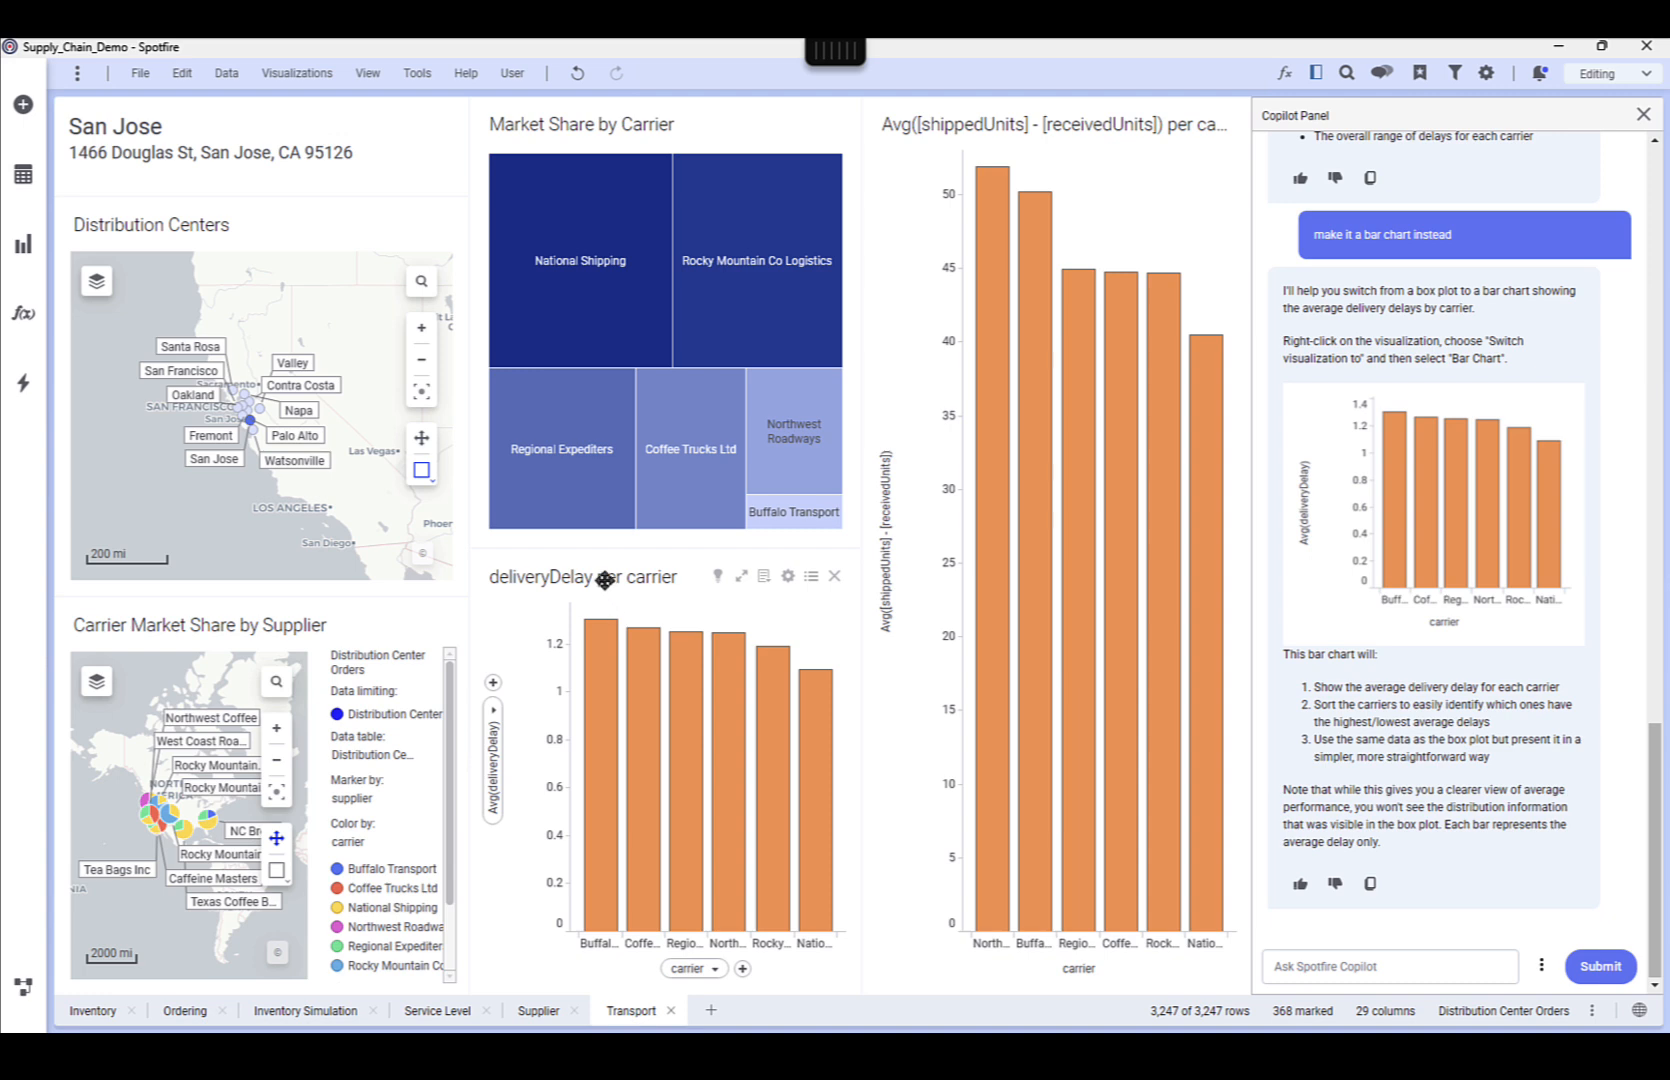
{"action": "left_click_drag", "start_coordinate": [972, 124], "coordinate": [787, 708]}
Retitle the delivery delay chart "Delays by Carrier" and the shipped-minus-received units chart "Missing units by Carrier"
{"action": "double_click", "coordinate": [580, 579]}
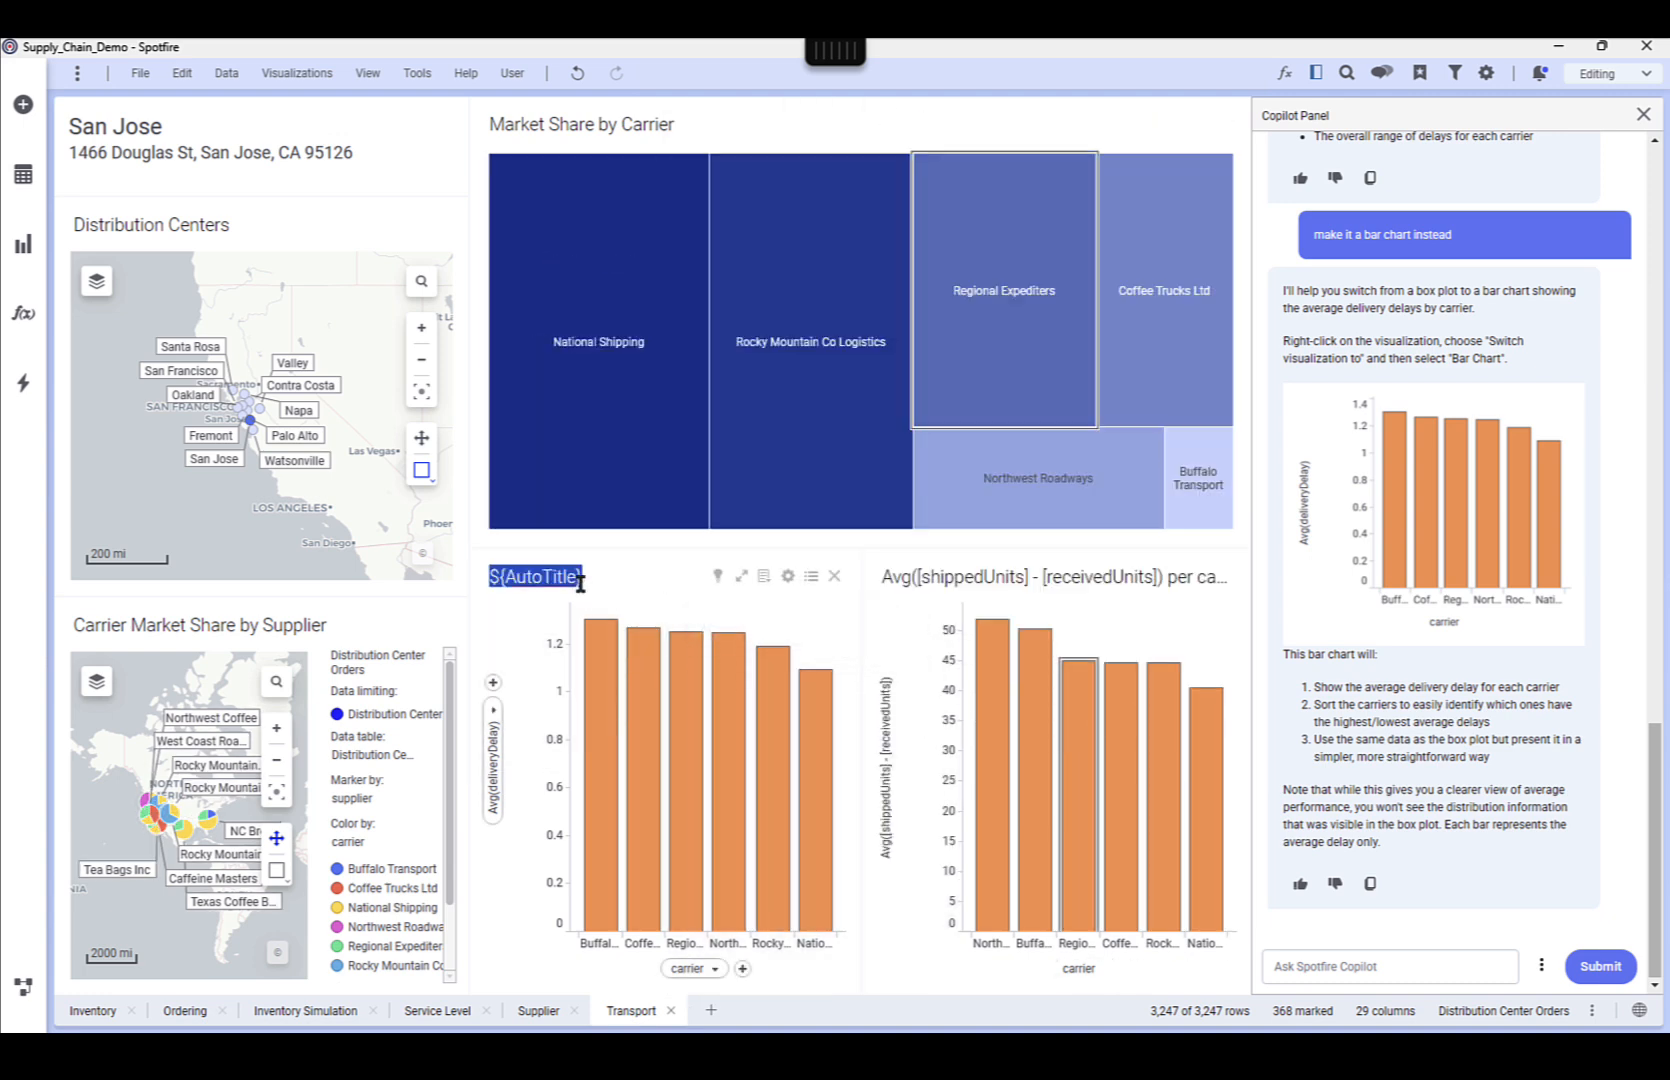
{"action": "type", "text": "Delays by Carr"}
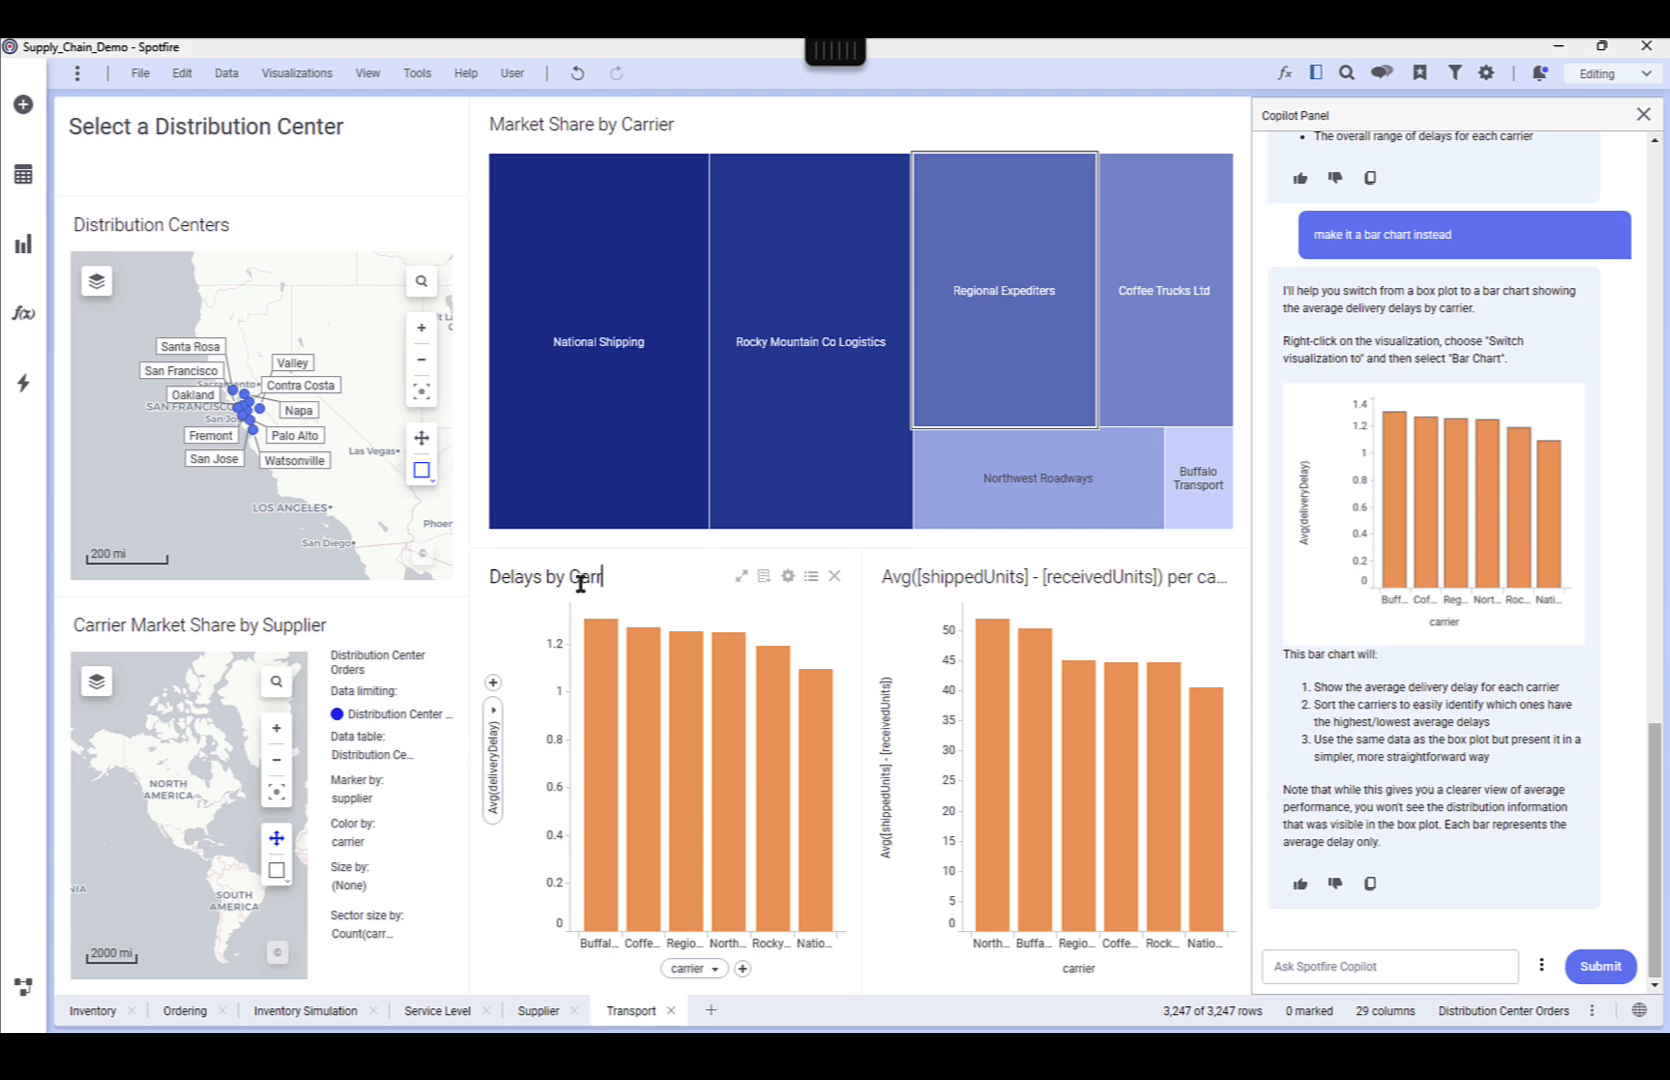
{"action": "type", "text": "ier"}
{"action": "double_click", "coordinate": [966, 578]}
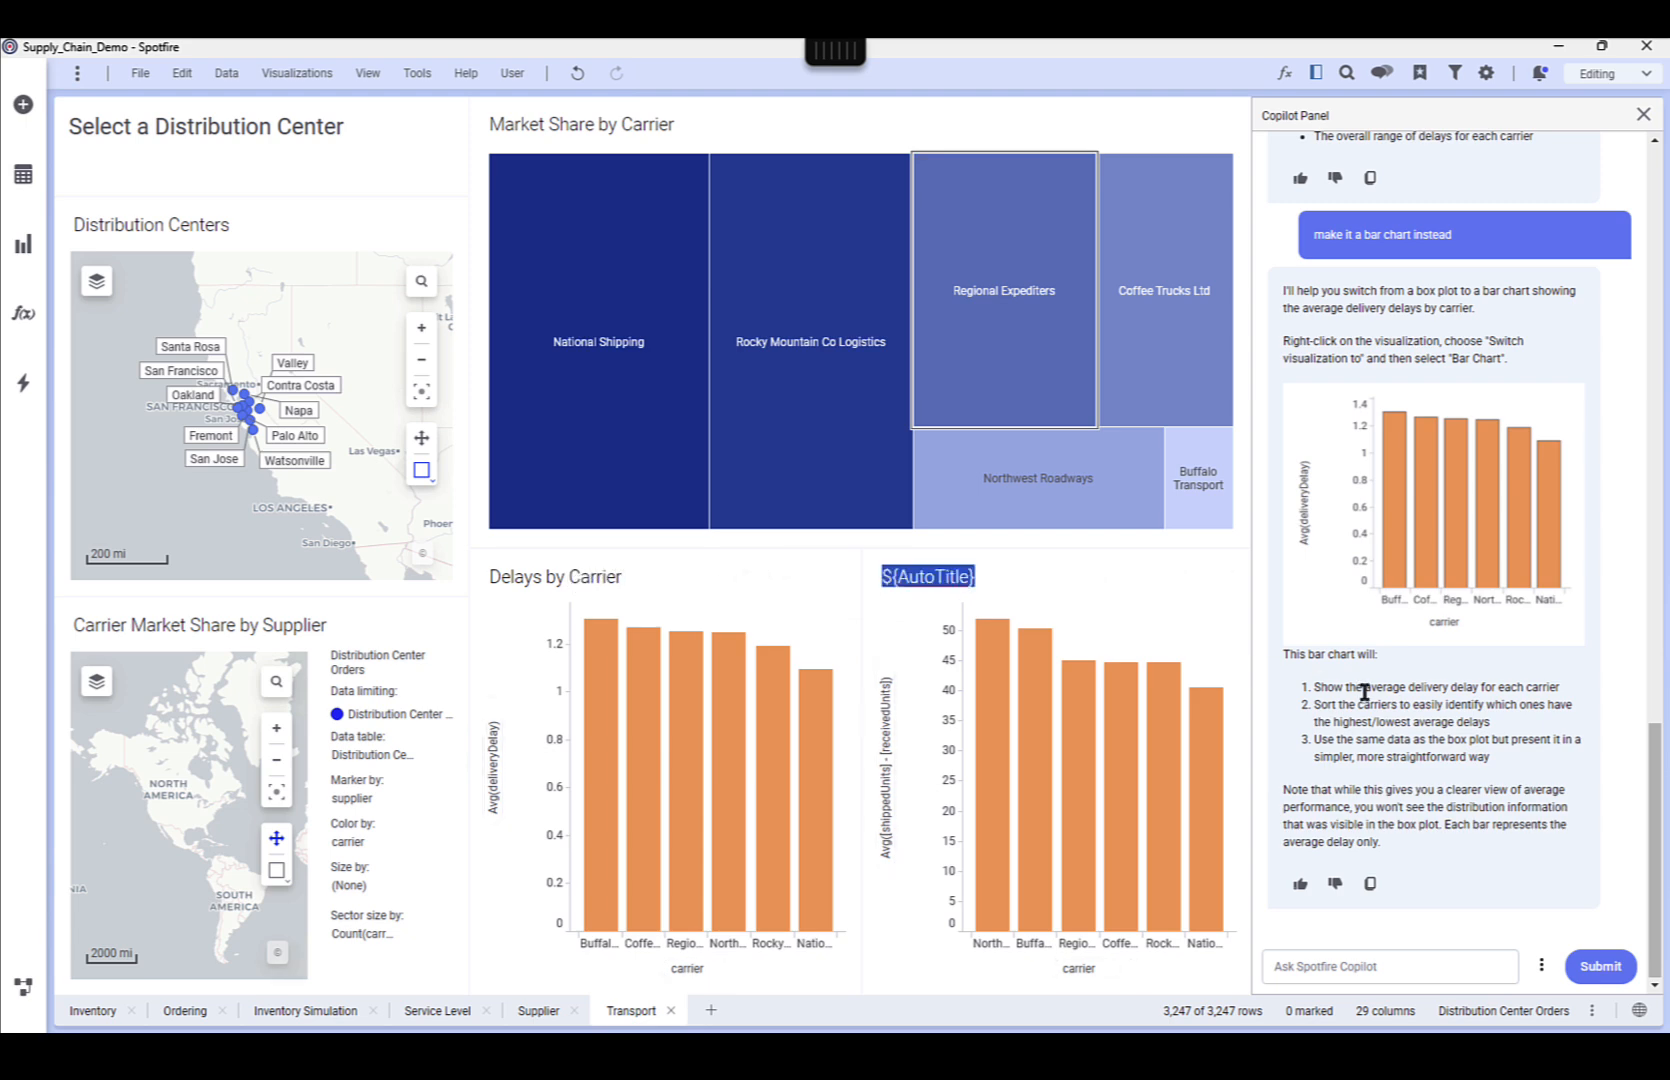
{"action": "type", "text": "Missing units b"}
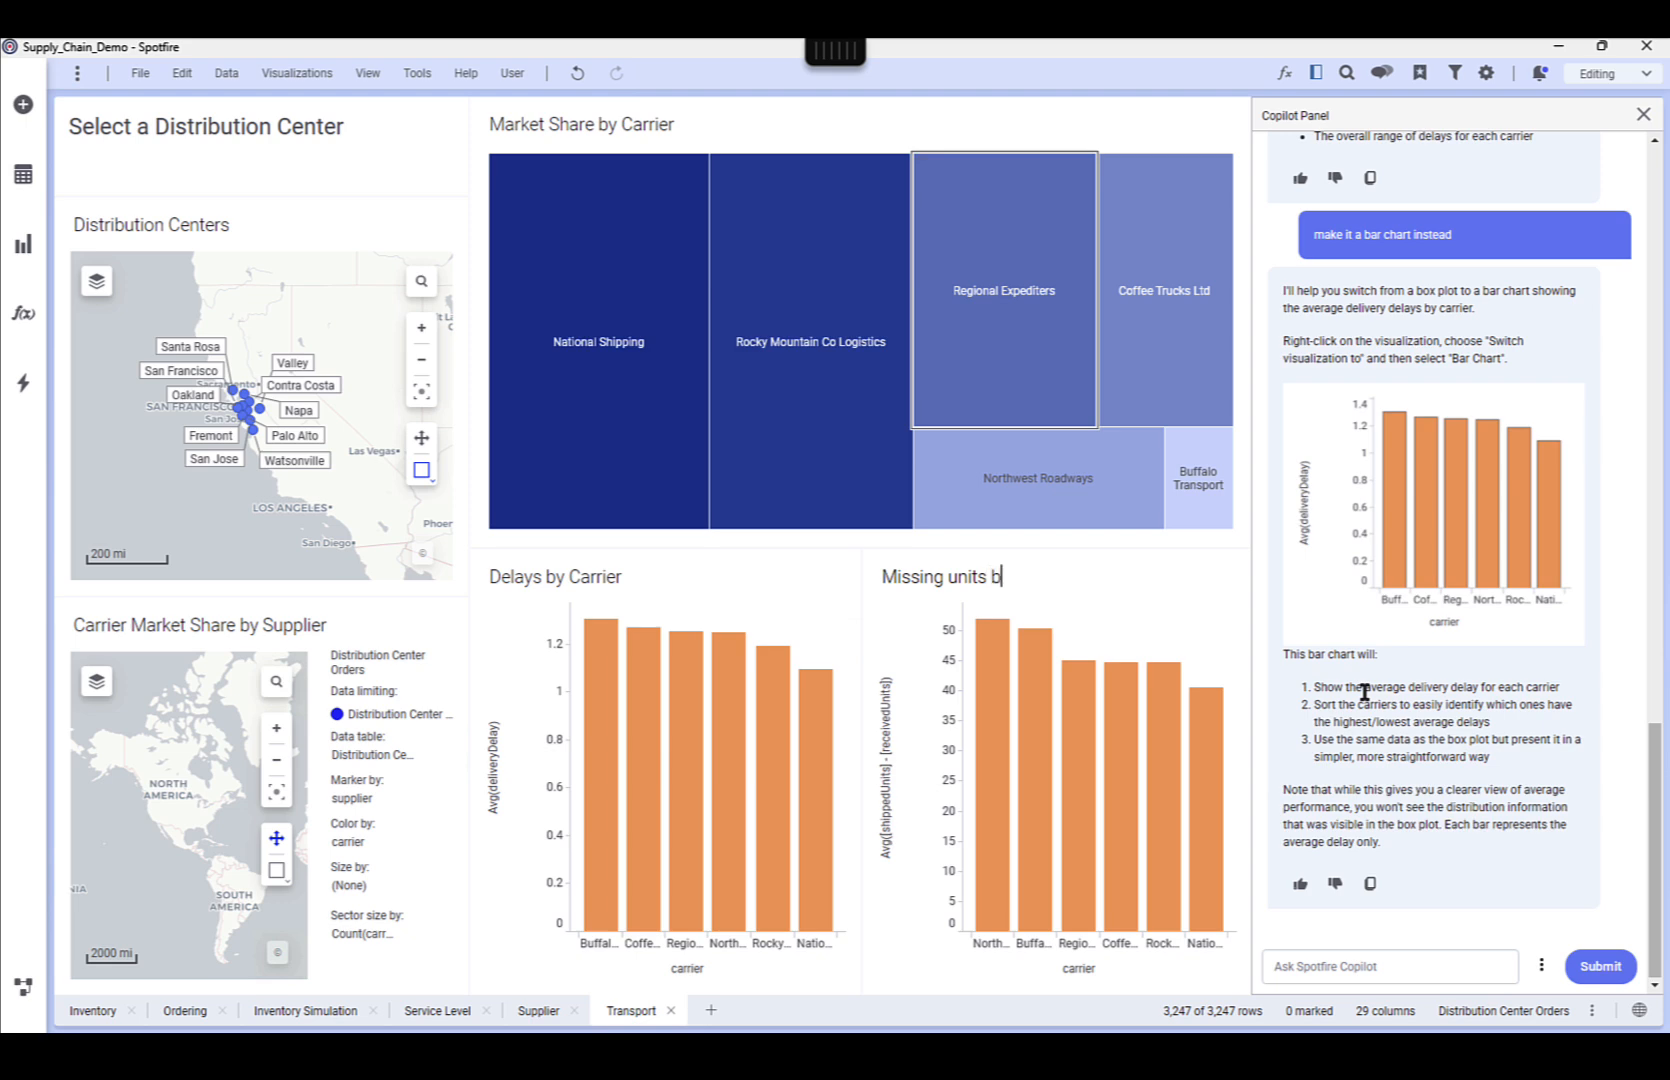
{"action": "type", "text": "y Carrier"}
Mark San Jose on the Distribution Centers map, have Copilot explain the page, and read through its analysis
{"action": "left_click", "coordinate": [222, 468]}
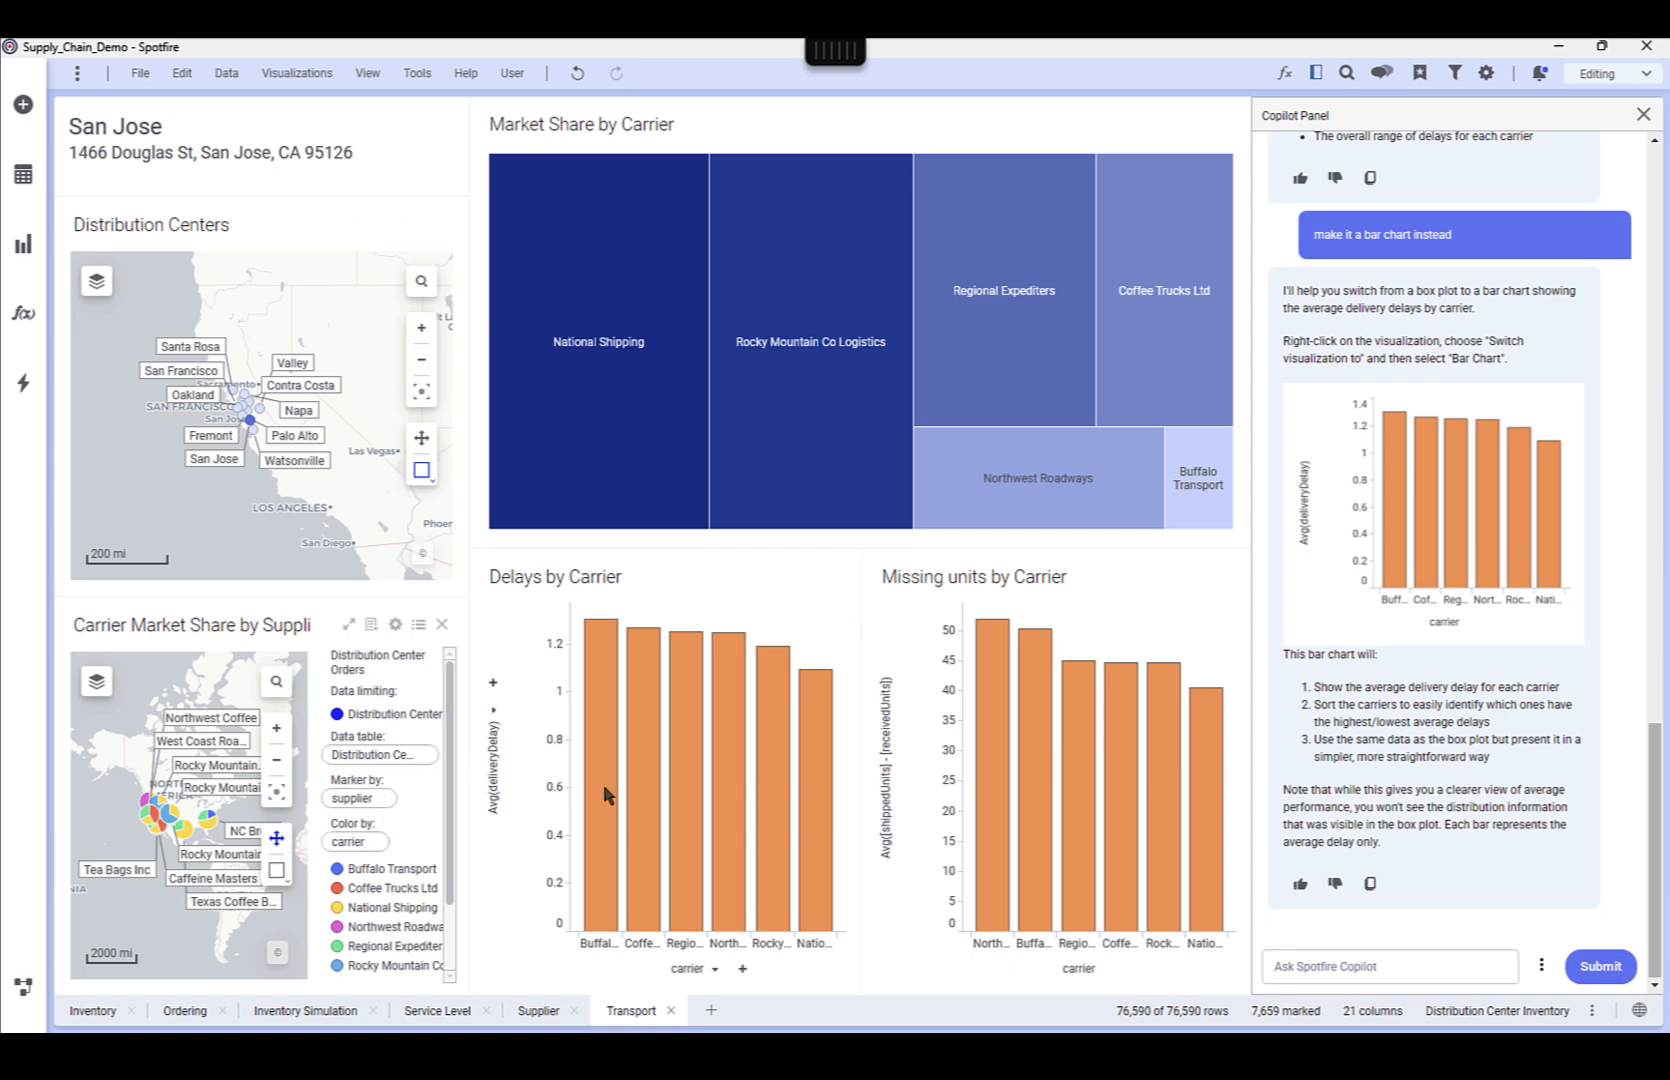
{"action": "left_click", "coordinate": [1541, 965]}
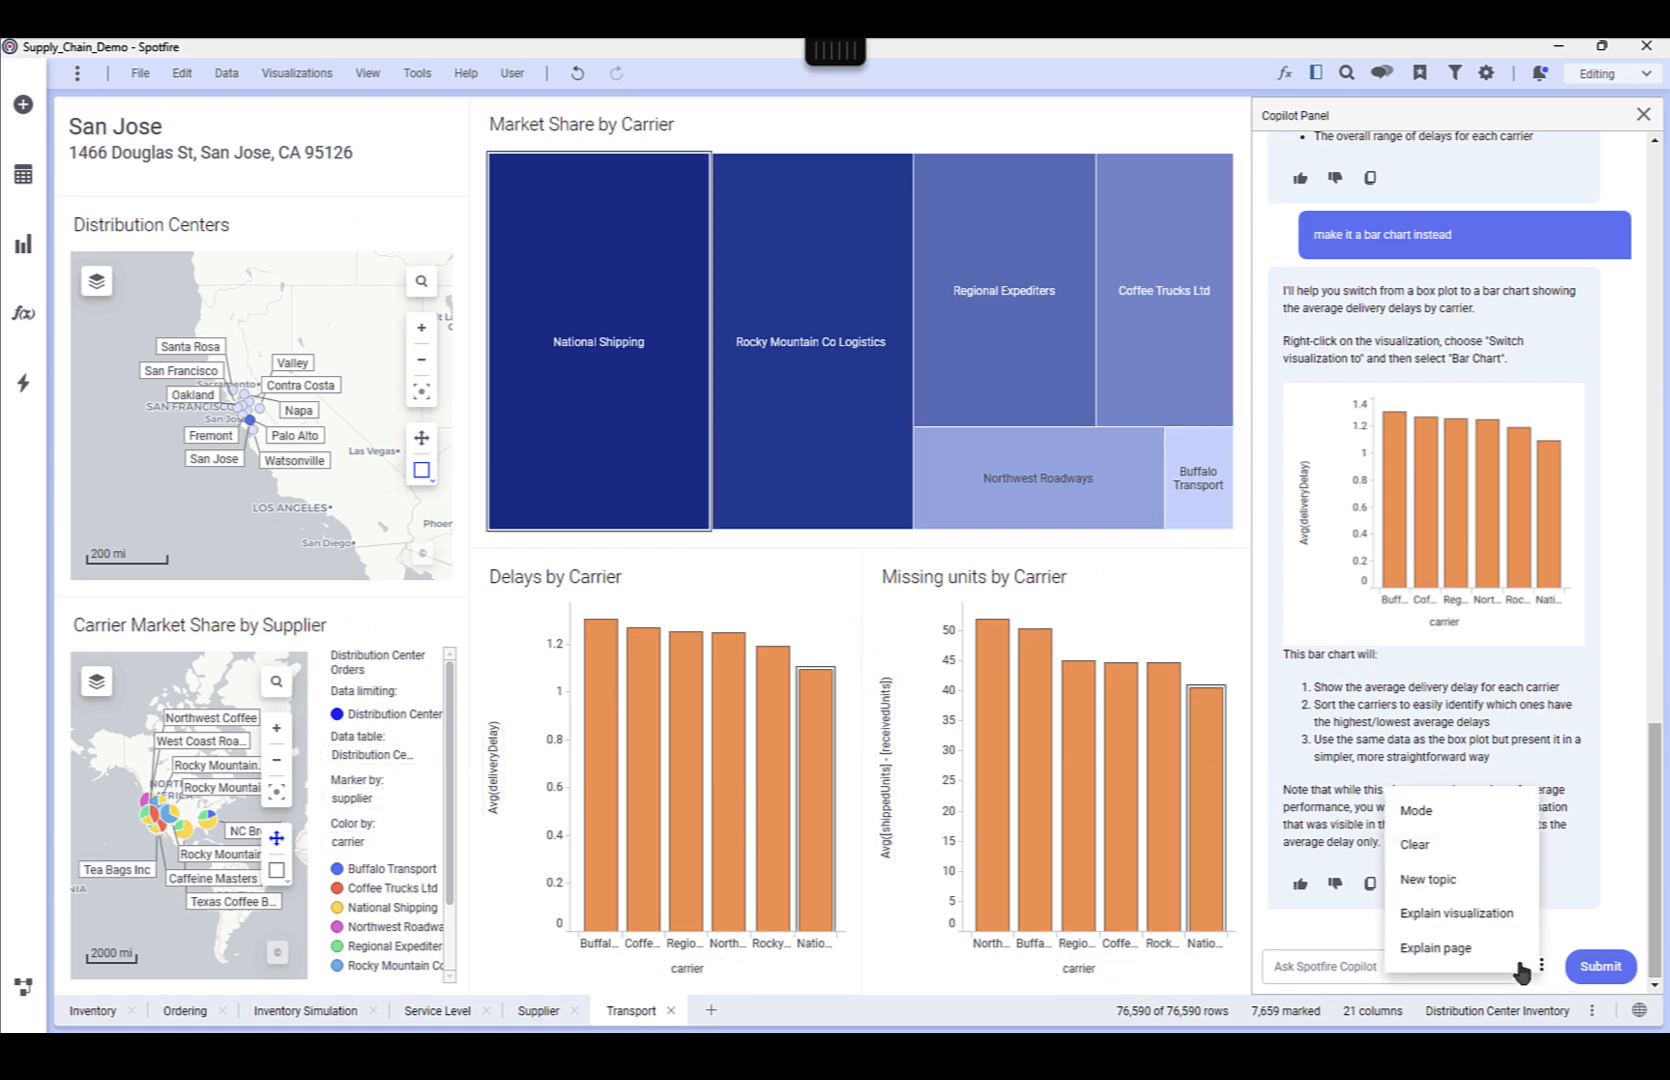
{"action": "left_click", "coordinate": [1448, 948]}
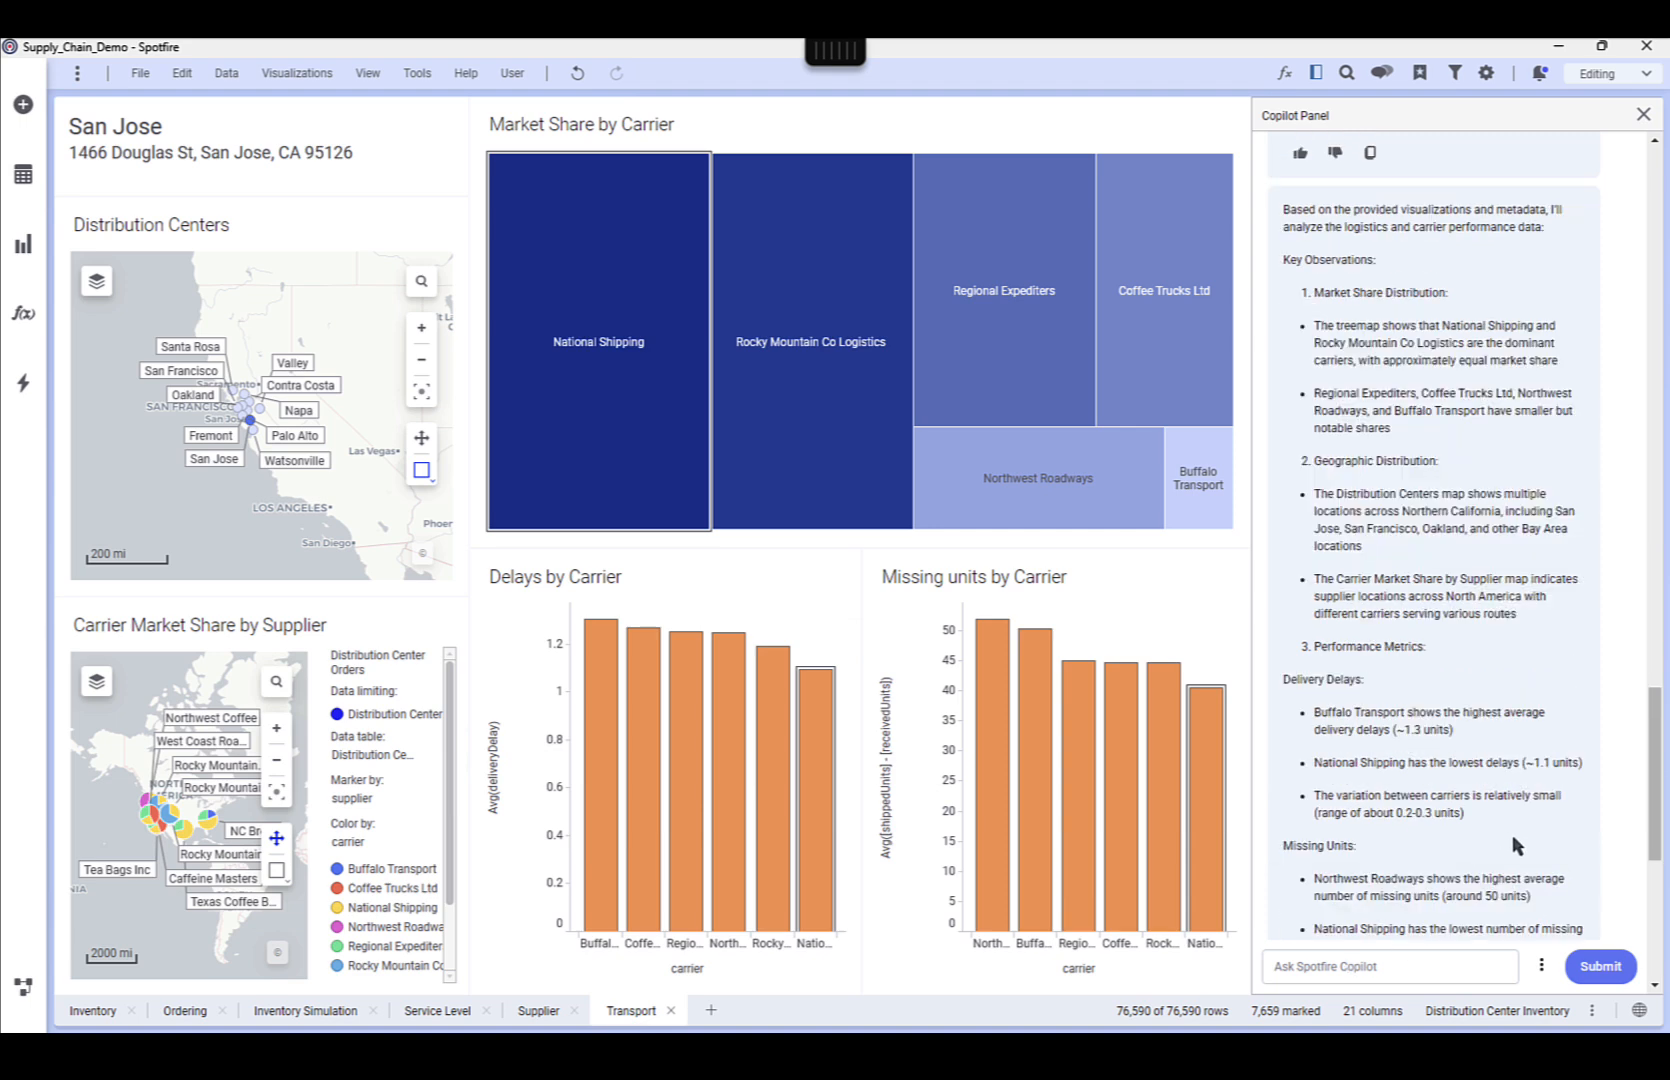
{"action": "scroll", "coordinate": [1520, 838], "scroll_direction": "down", "scroll_amount": 1}
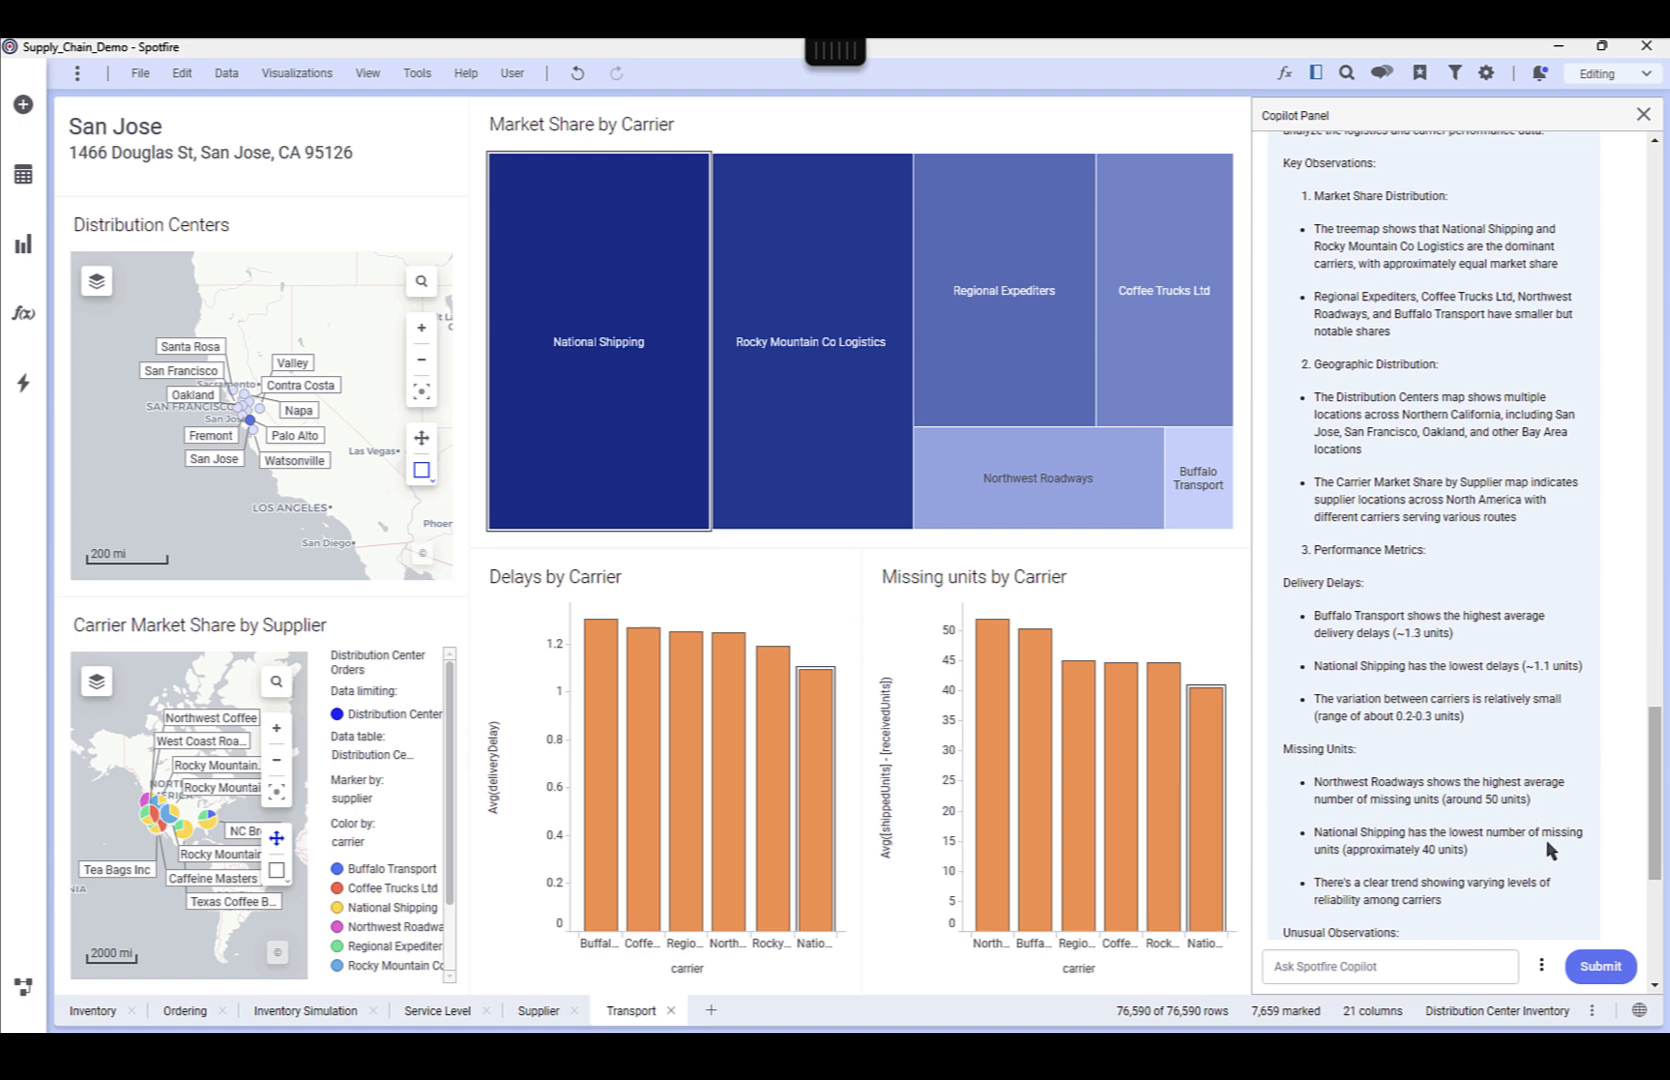
{"action": "scroll", "coordinate": [1555, 848], "scroll_direction": "down", "scroll_amount": 3}
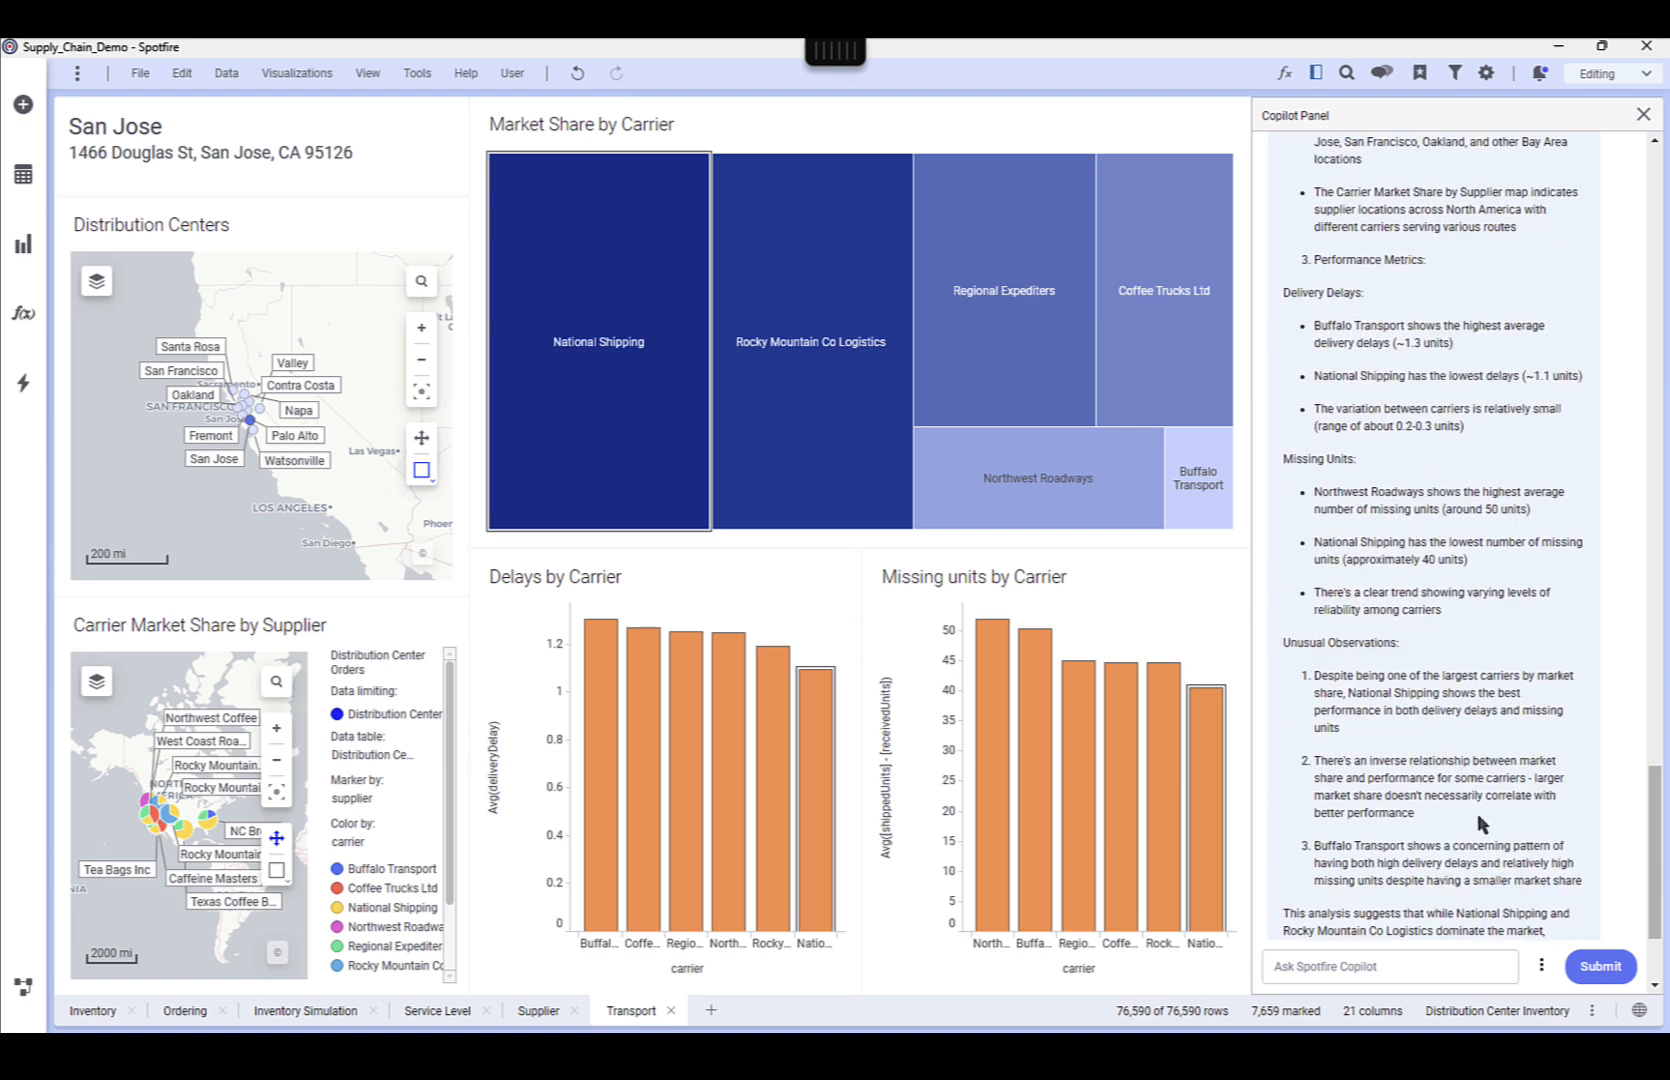
{"action": "scroll", "coordinate": [1572, 830], "scroll_direction": "down", "scroll_amount": 1}
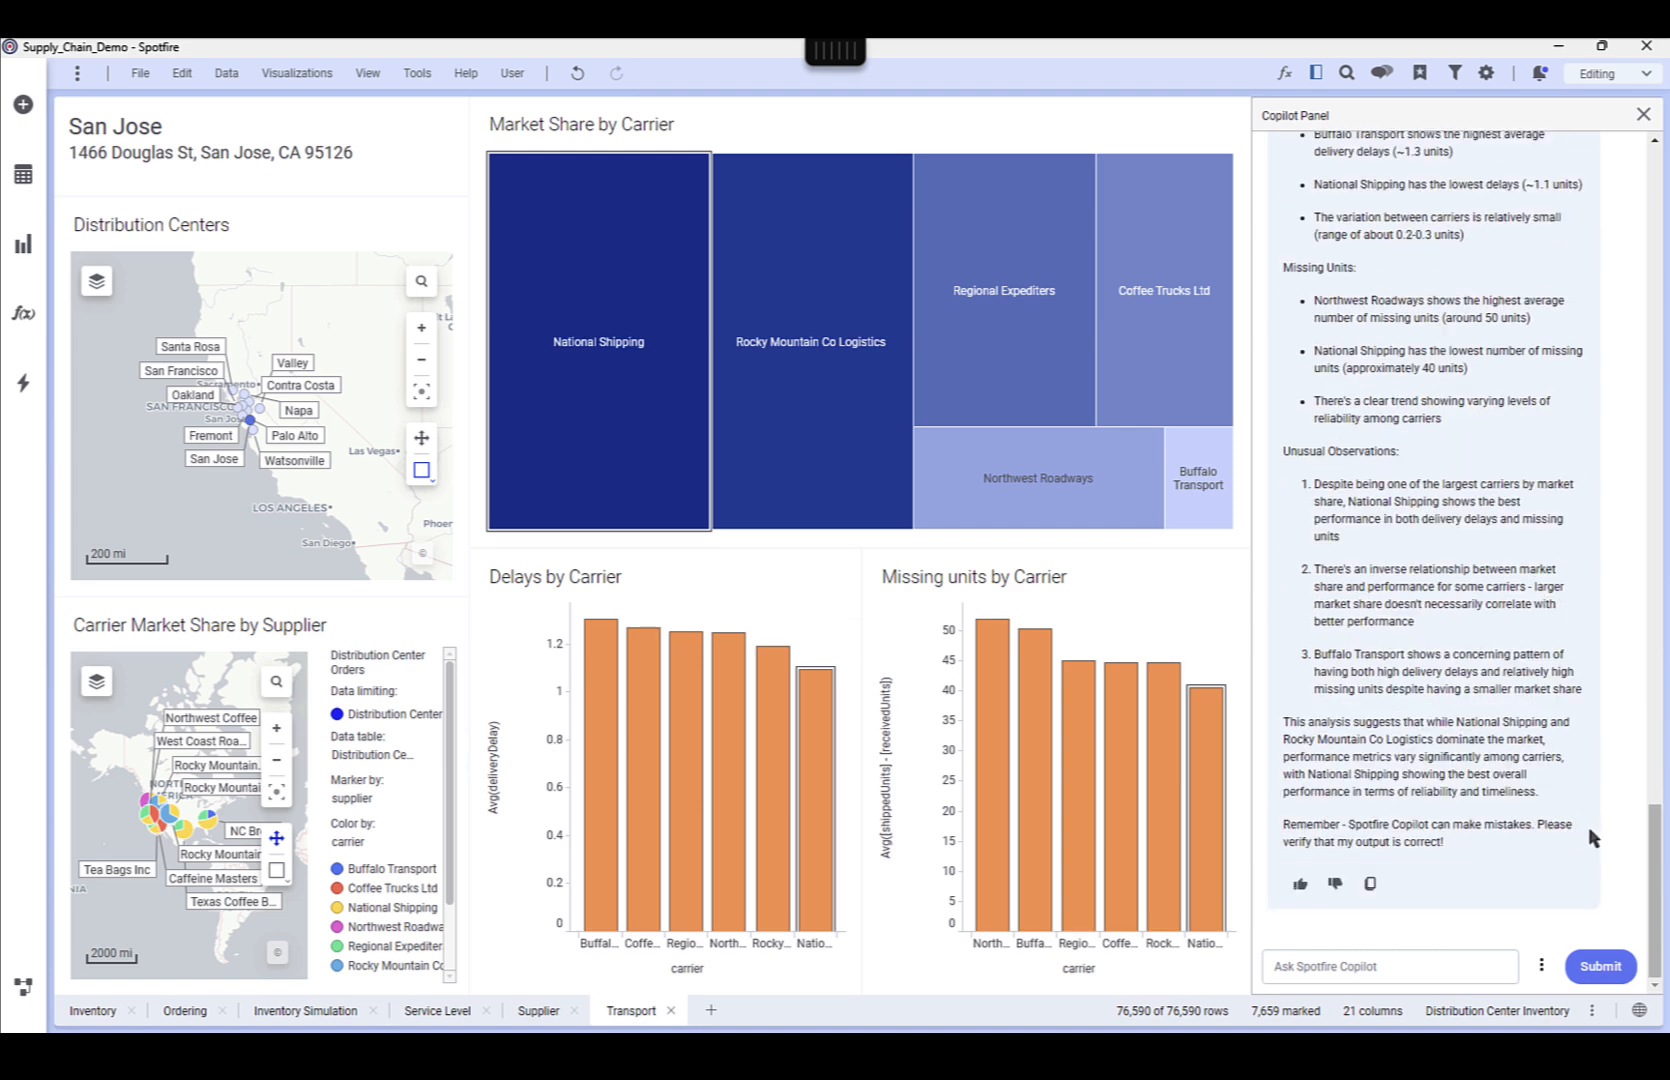